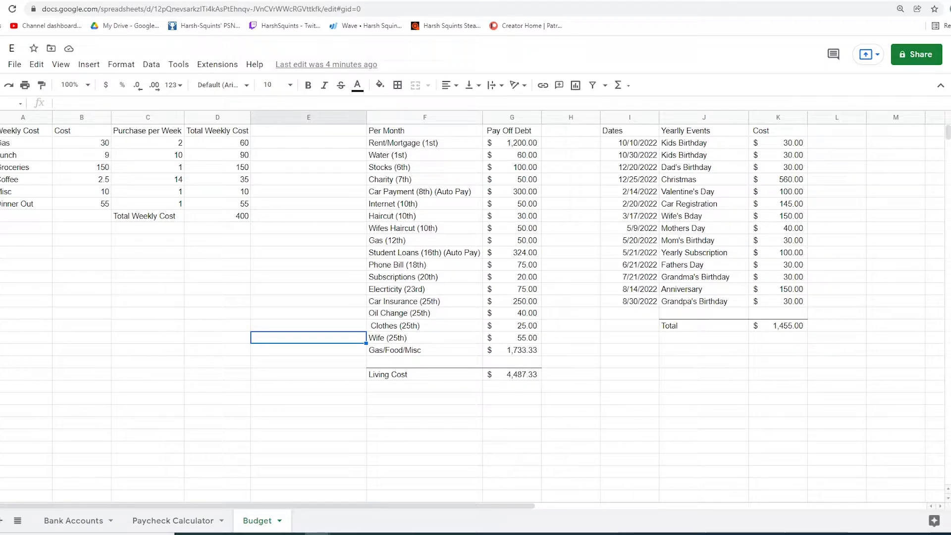
- Examine the cost values of the Gas and Lunch entries in the weekly cost table
left_click(575, 292)
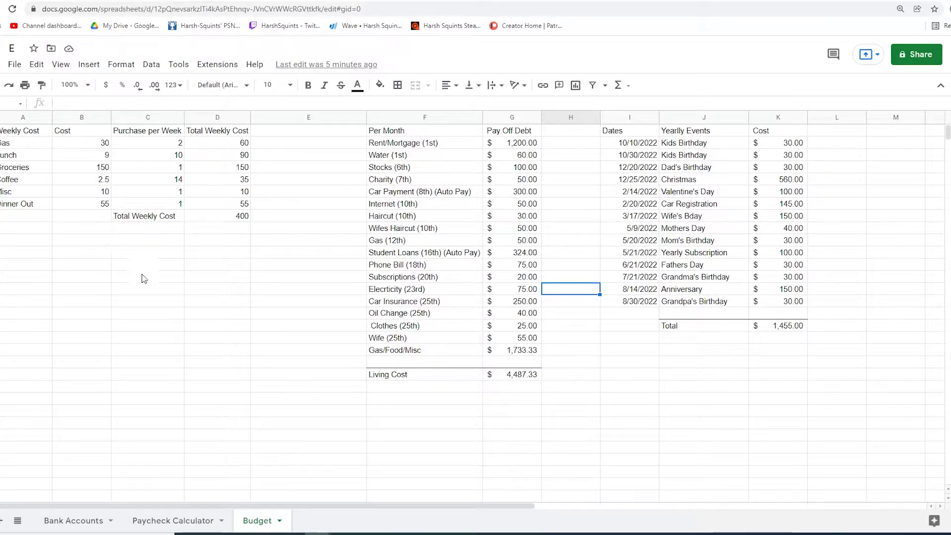
left_click(243, 257)
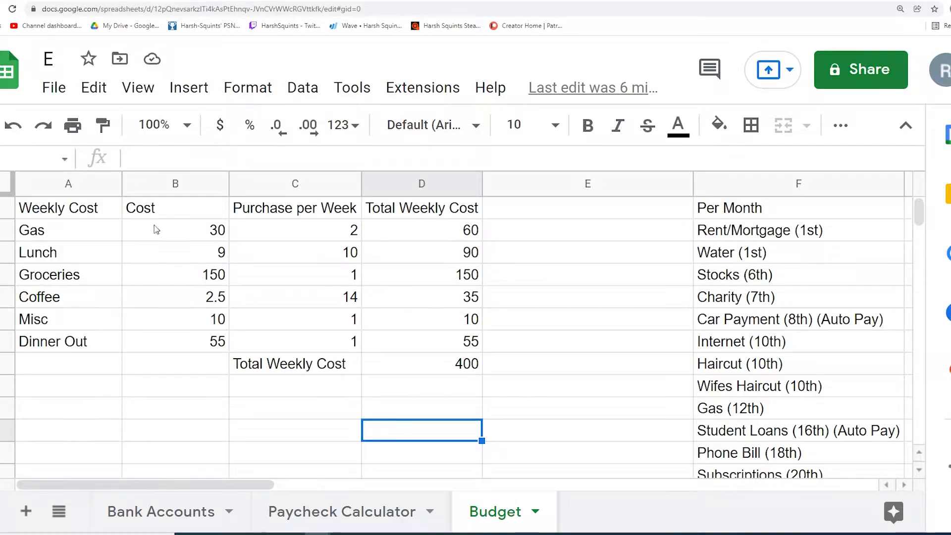
left_click(174, 233)
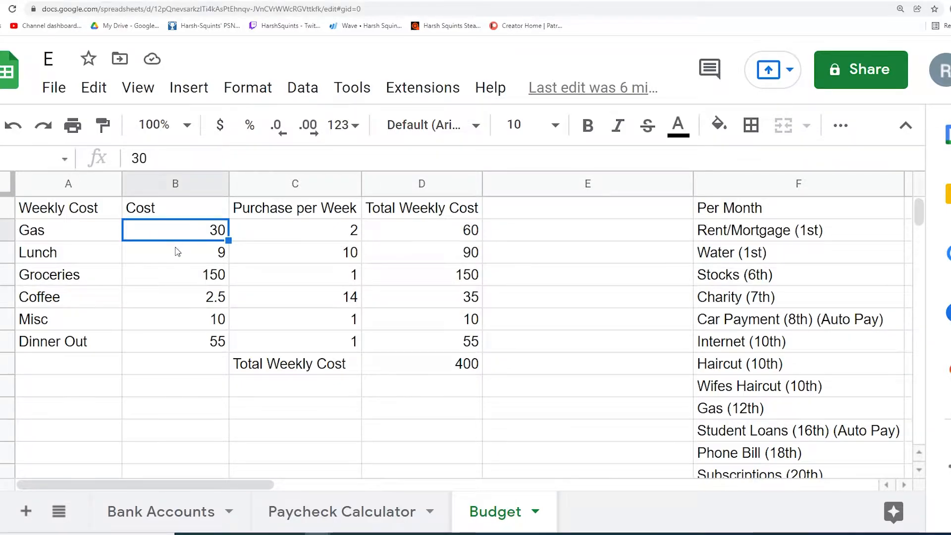
left_click(176, 262)
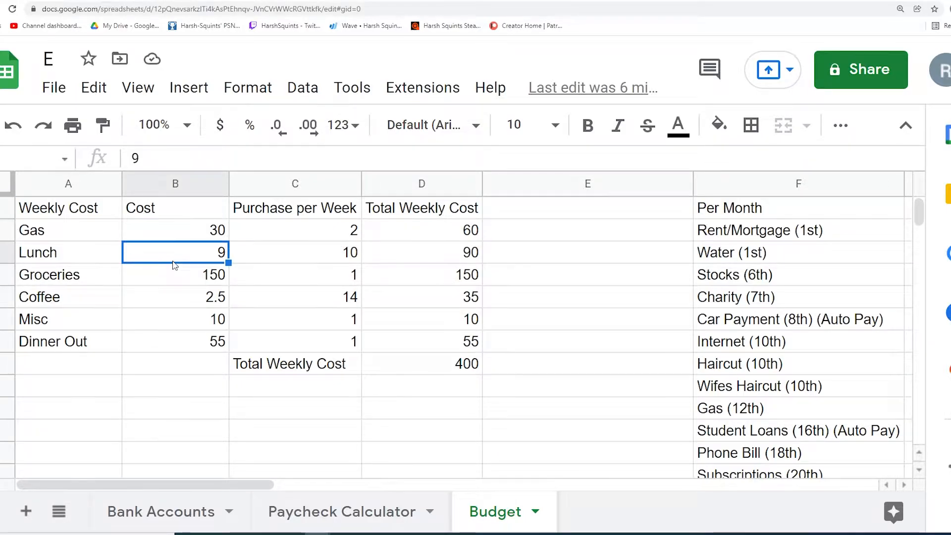
left_click(179, 237)
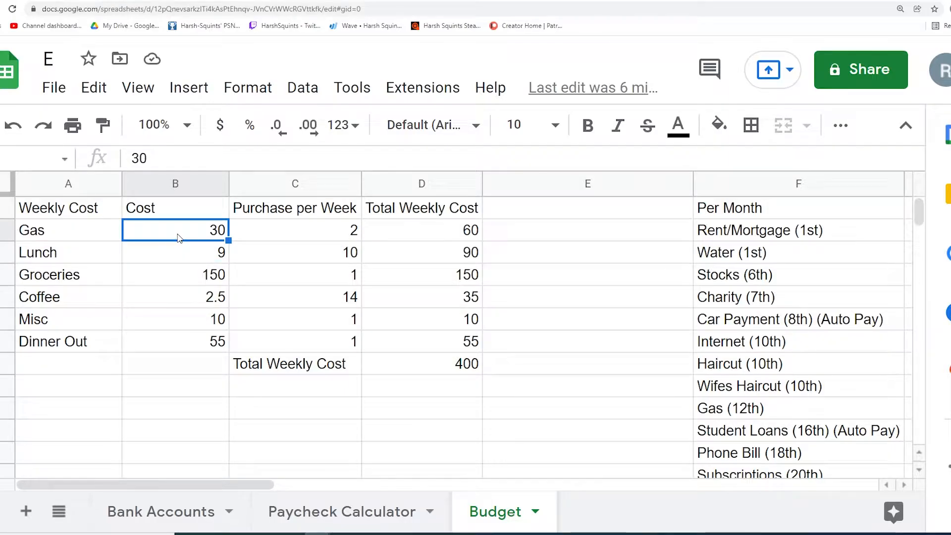
left_click(188, 395)
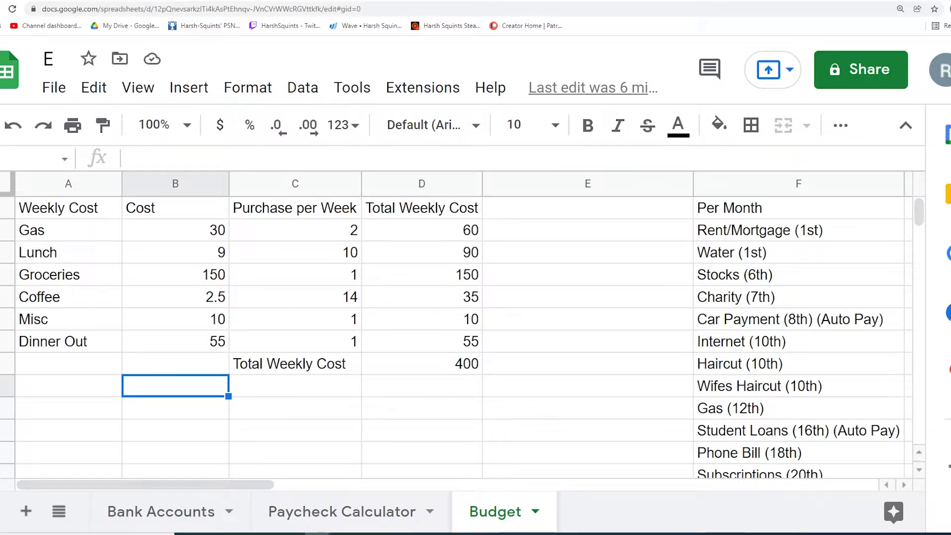
- Insert one empty row above the Coffee row of the weekly cost table
left_click(8, 296)
right_click(7, 296)
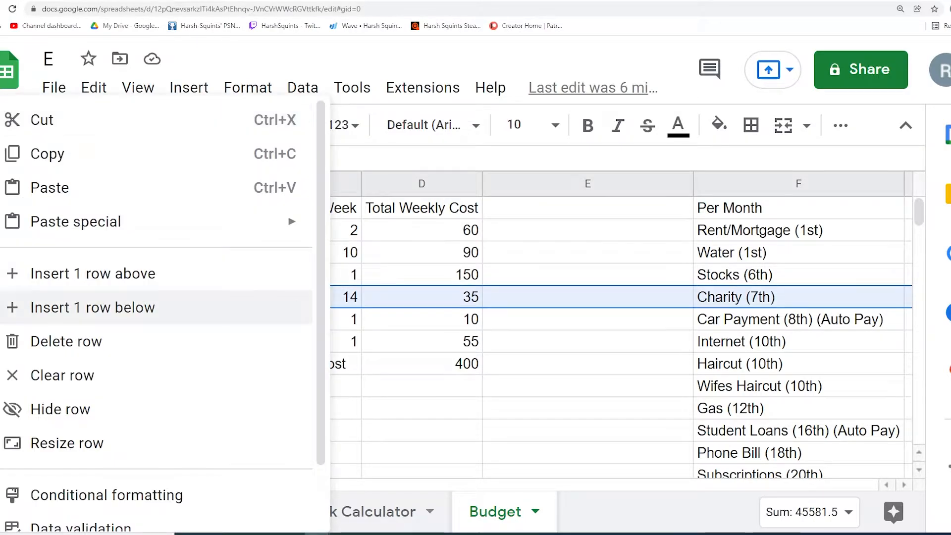
left_click(83, 274)
- Fill the empty row with a Breakfast entry costing 3, purchased 7 times per week
left_click(78, 299)
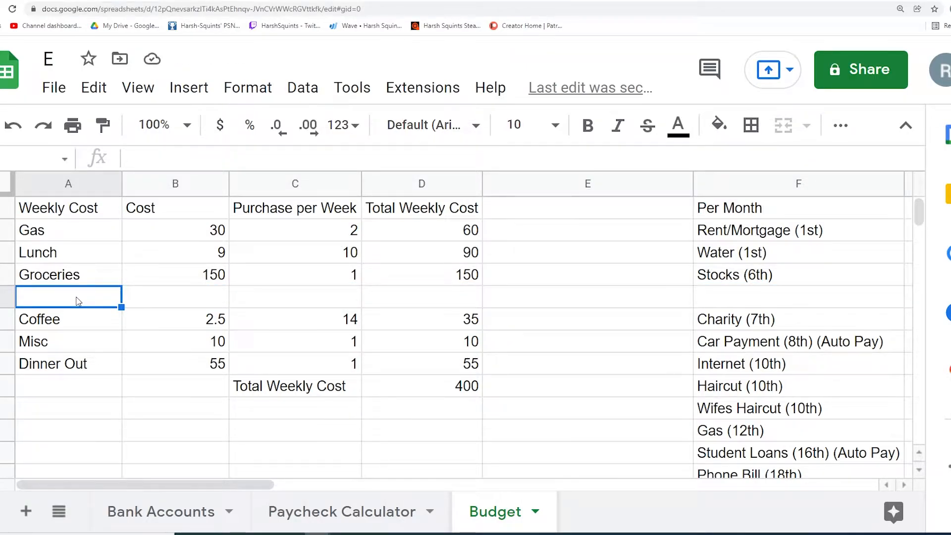
type("Breakfast")
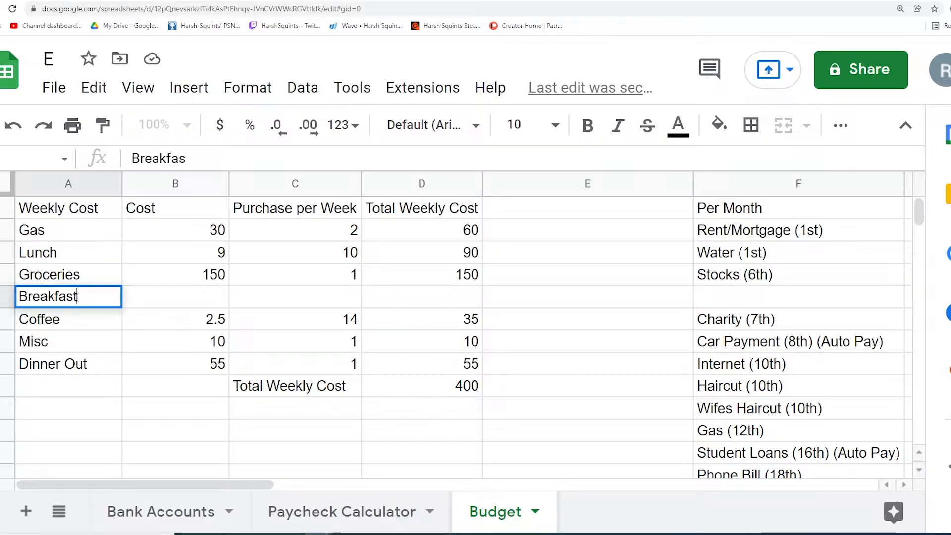
key("Tab")
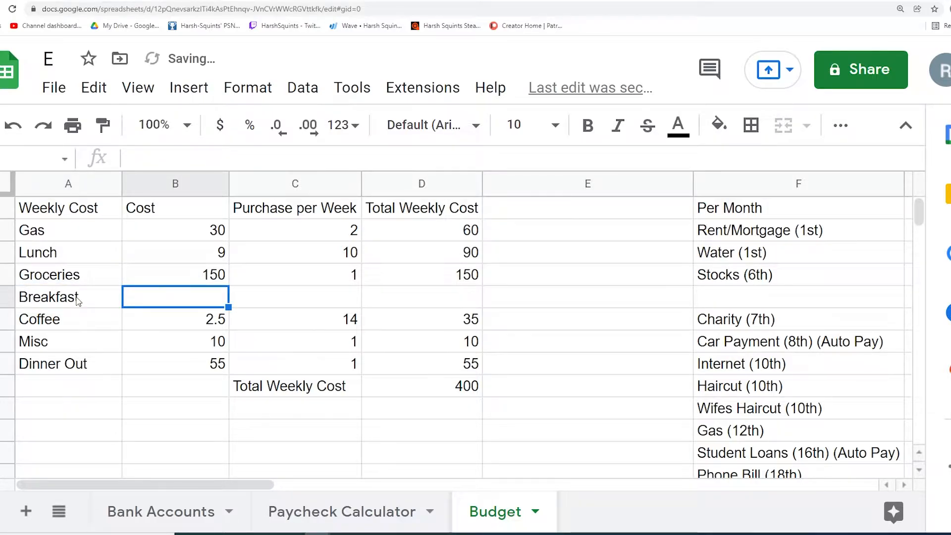
type("3")
key("Tab")
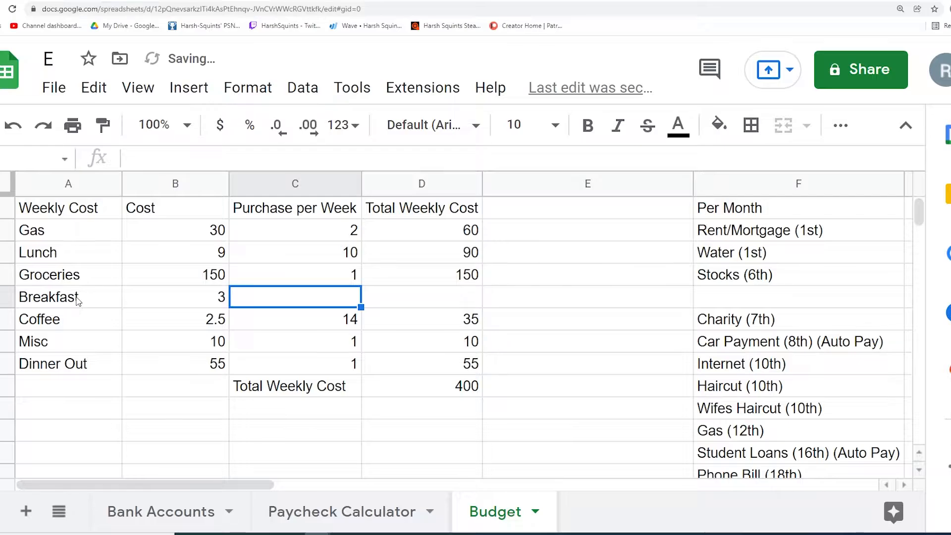
type("7")
key("Tab")
- Extend the Groceries total weekly cost formula down to the Breakfast row
left_click(466, 271)
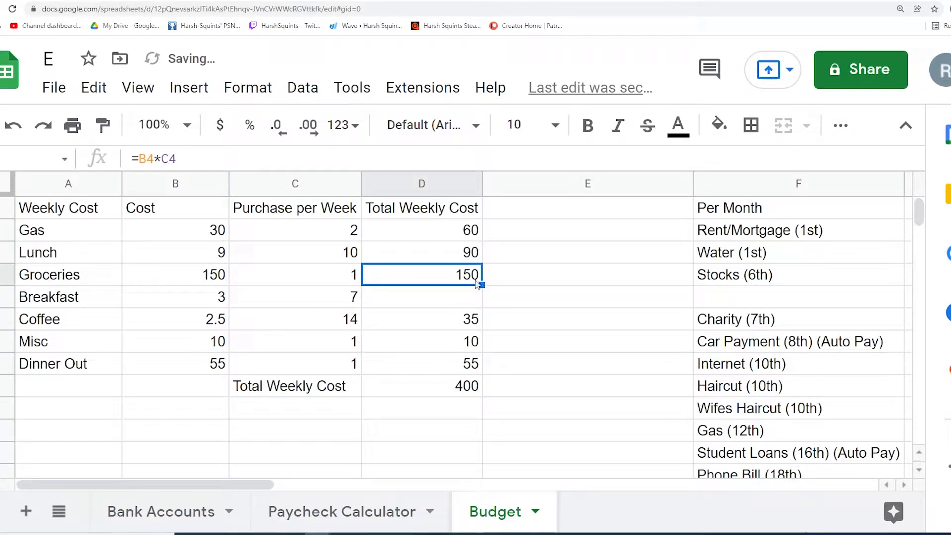
left_click_drag(481, 286, 482, 299)
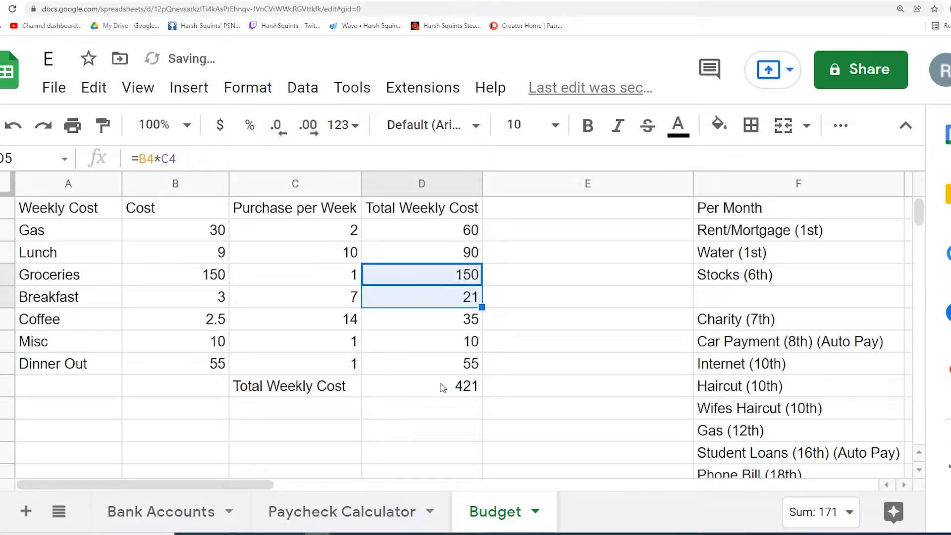
left_click(535, 380)
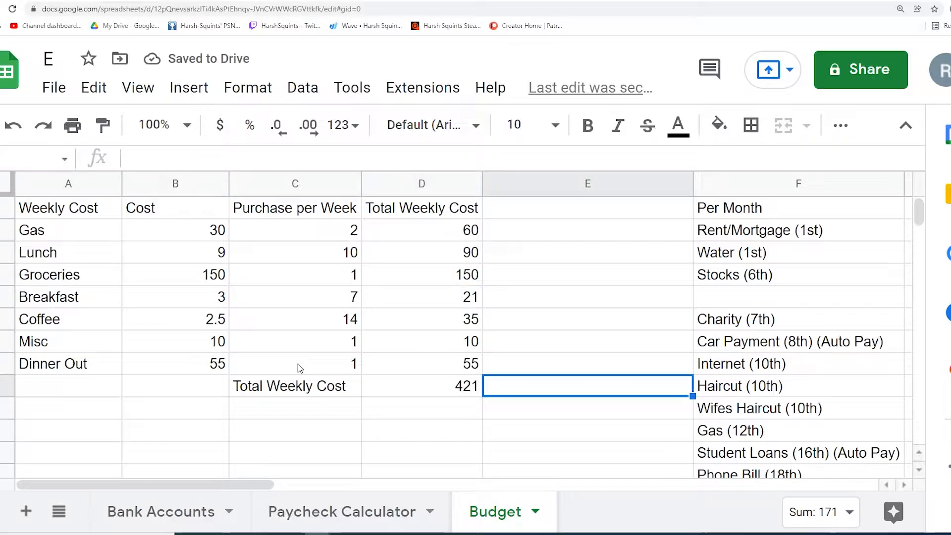
- Delete the Breakfast row from the weekly cost table
left_click(8, 297)
right_click(8, 297)
left_click(78, 352)
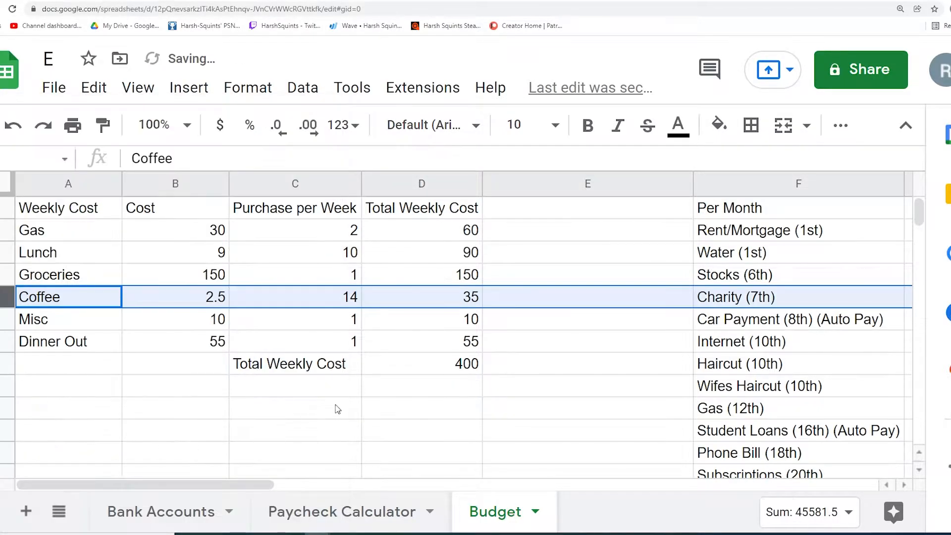
left_click(346, 401)
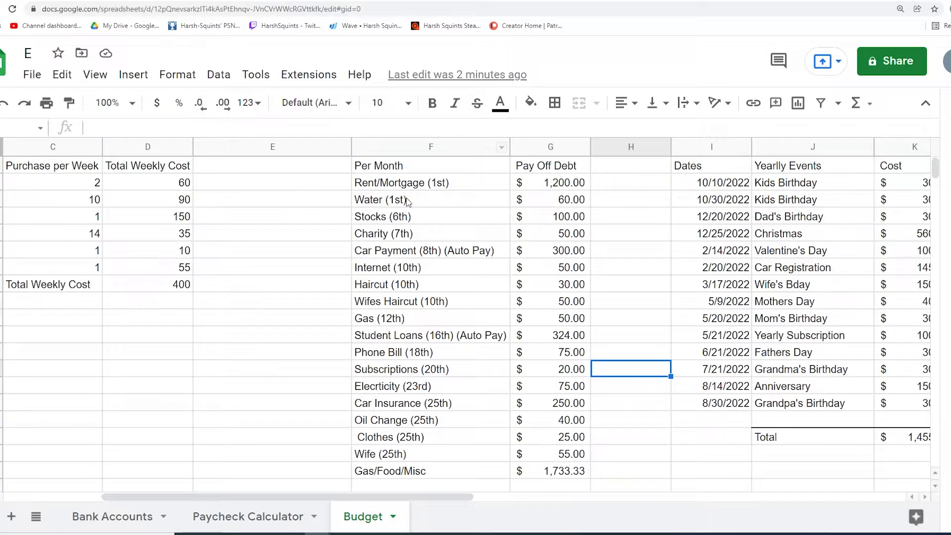
- Examine how the monthly Gas/Food/Misc amount is derived from the total weekly cost, and check the Living Cost total
left_click(407, 201)
left_click(299, 236)
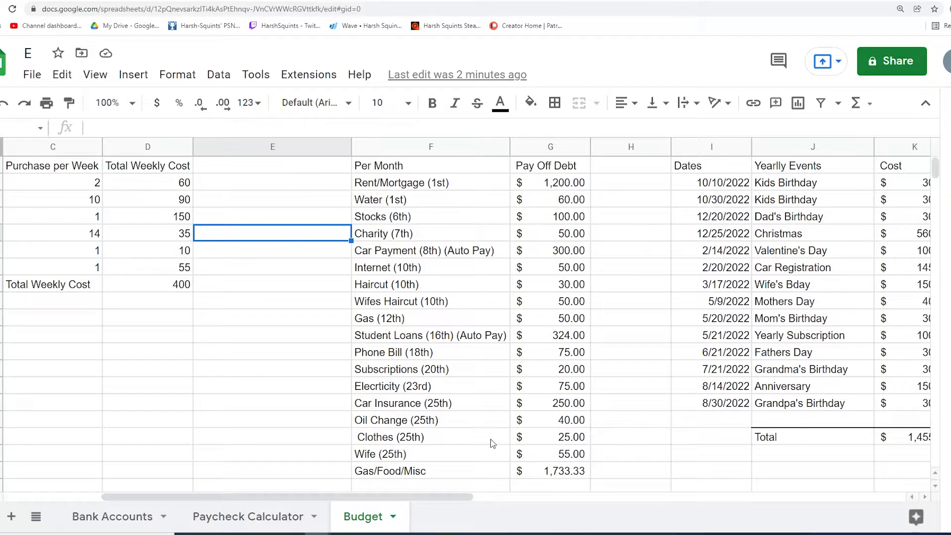
left_click(546, 472)
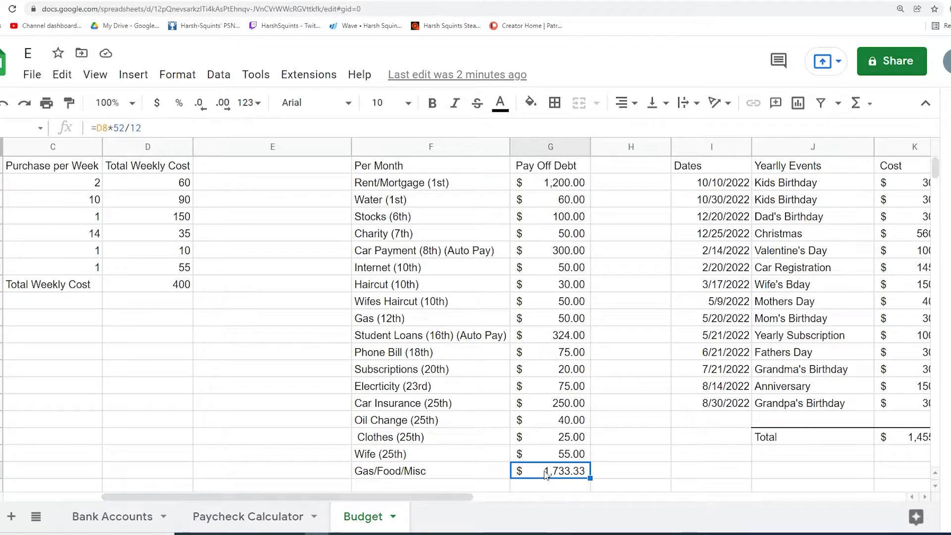
left_click(146, 285)
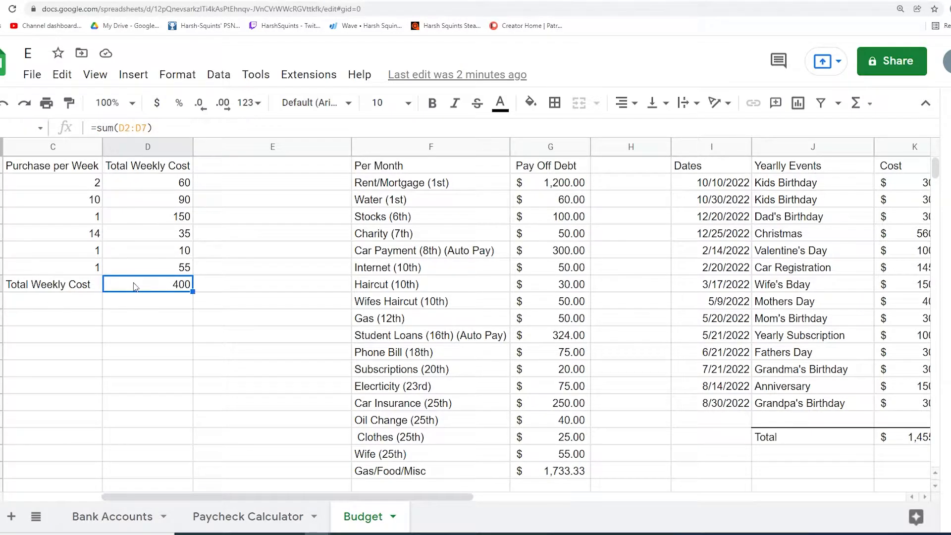
left_click(564, 470)
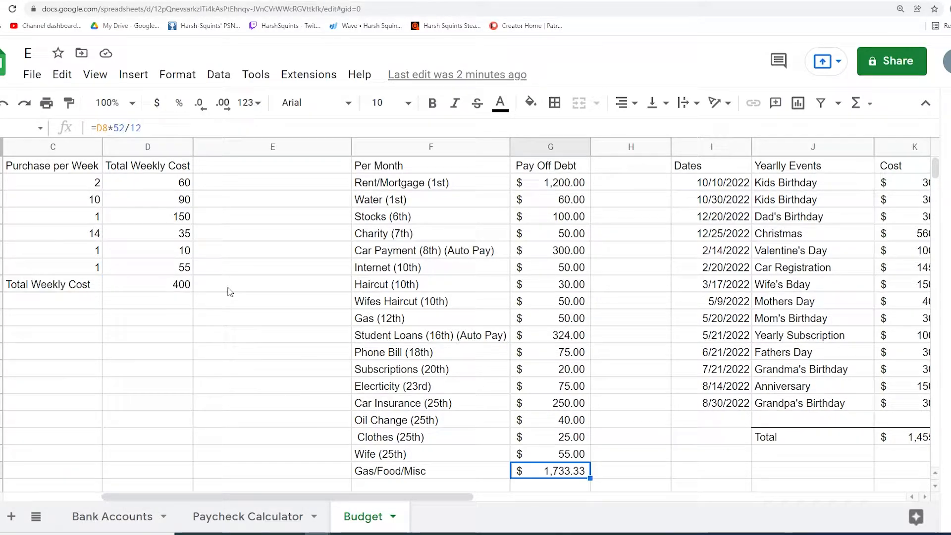
left_click(214, 321)
left_click(177, 288)
left_click(225, 339)
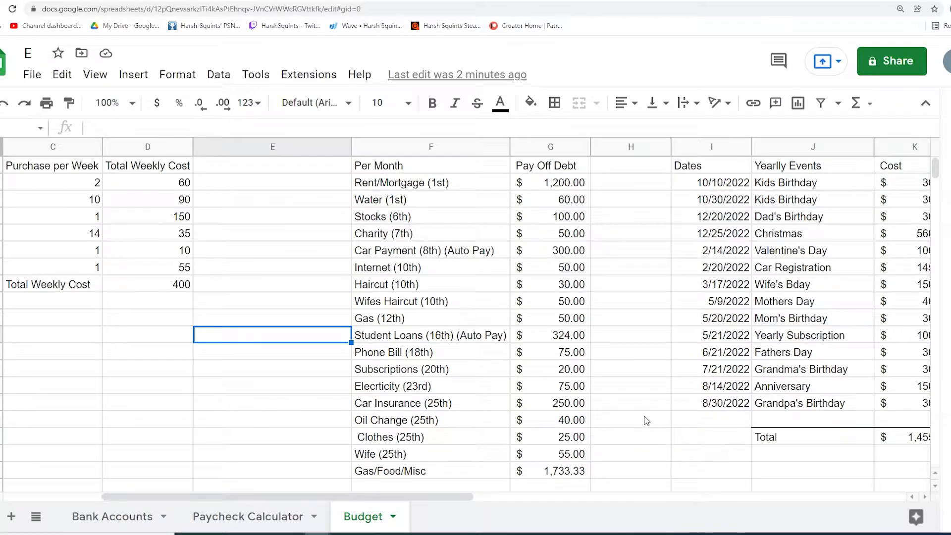
scroll(581, 280, "down", 2)
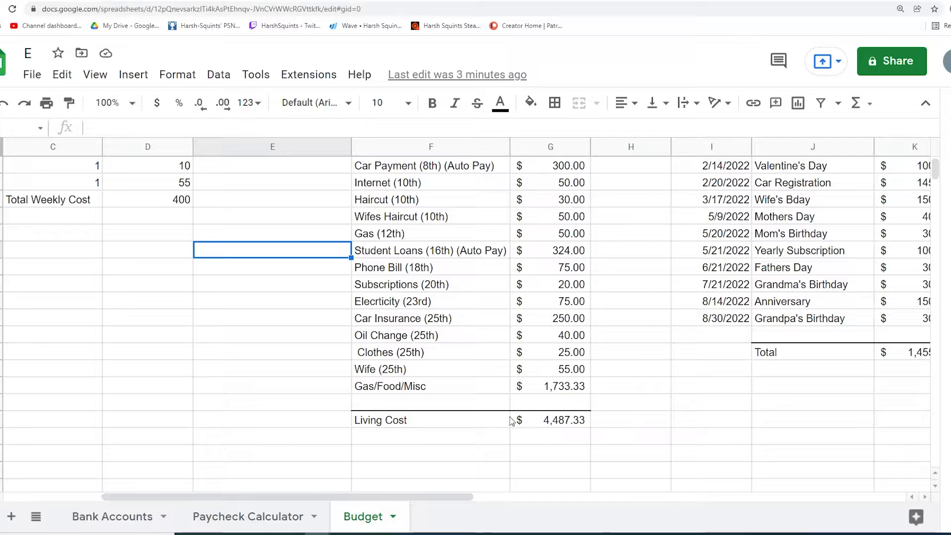
scroll(663, 376, "up", 2)
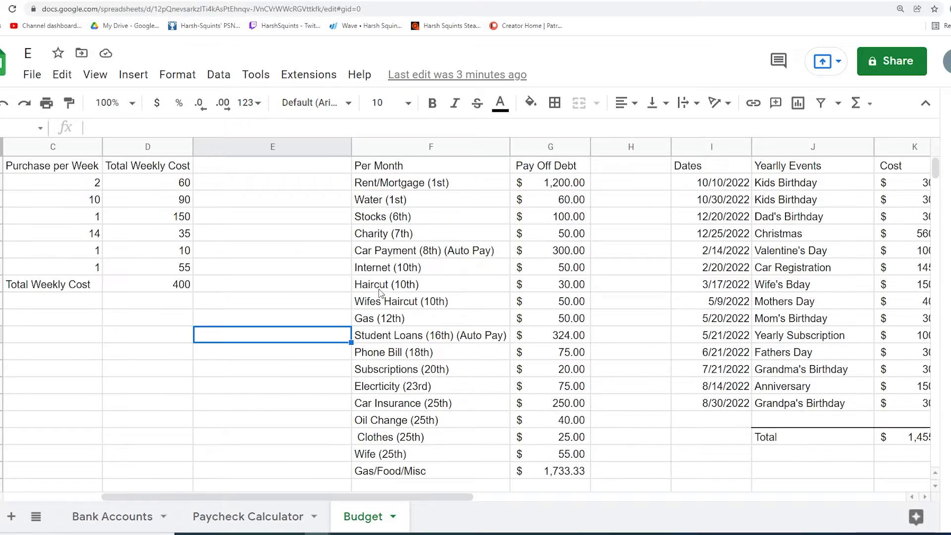
- Try shifting the monthly expenses from Wifes Haircut through Living Cost down one row, and undo the shift
left_click_drag(362, 301, 558, 372)
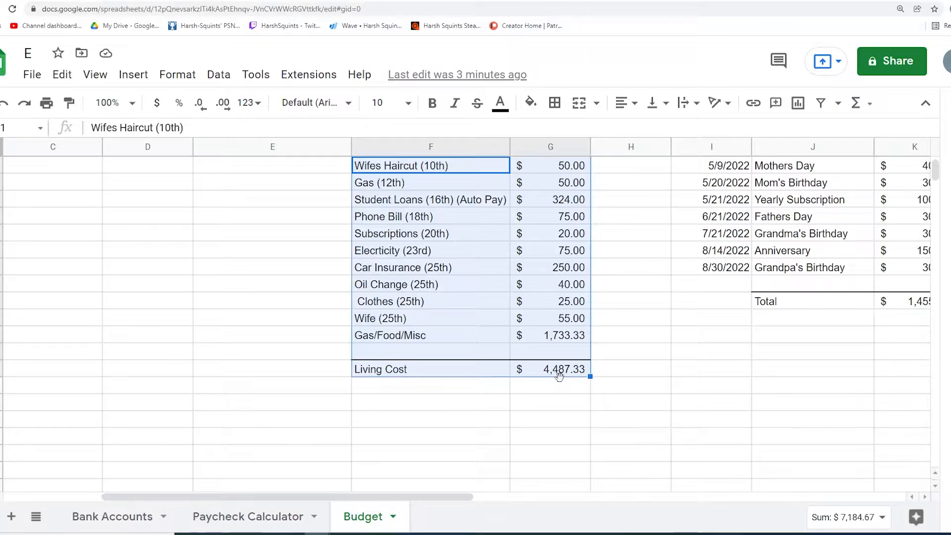
key("ctrl+x")
key("Down")
key("ctrl+v")
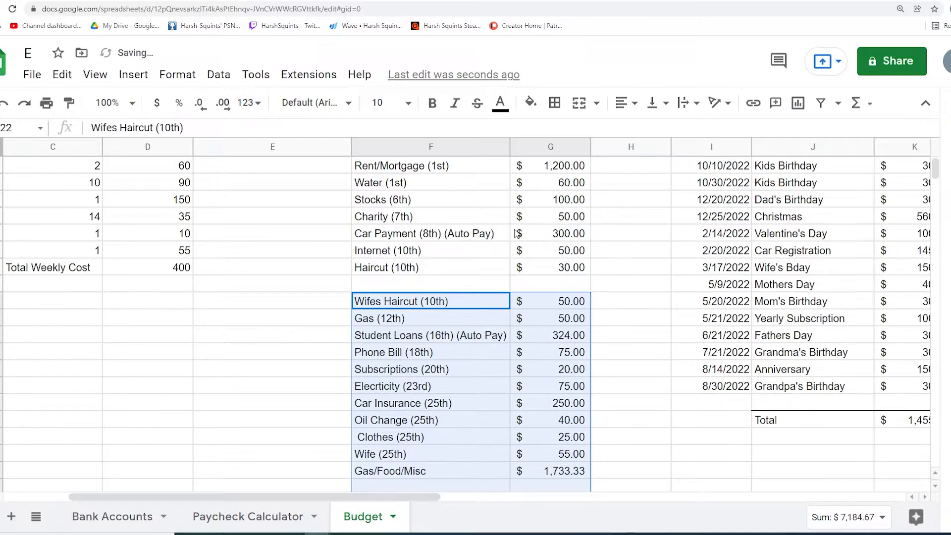
scroll(505, 270, "up", 3)
key("ctrl+z")
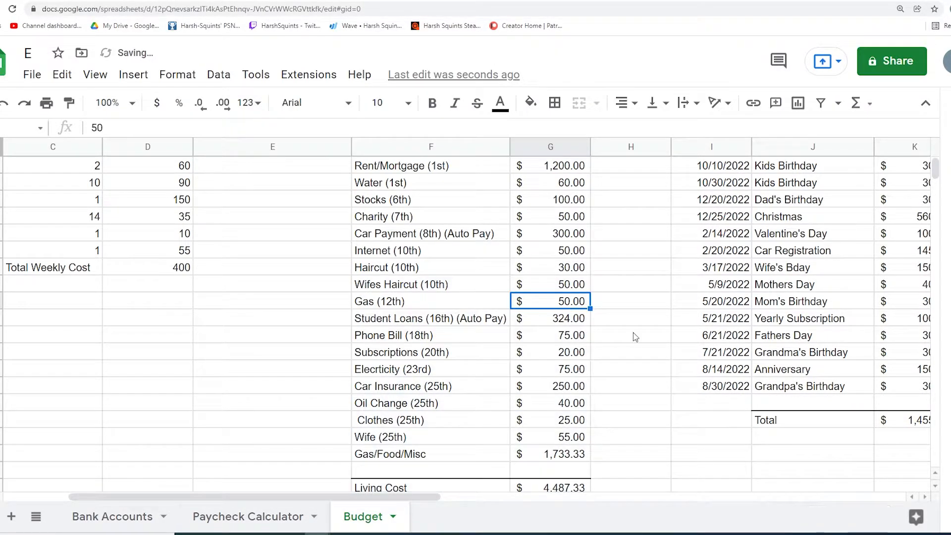
- Clear the whole row containing the Gas (12th) expense and delete the emptied row
left_click(2, 301)
right_click(1, 301)
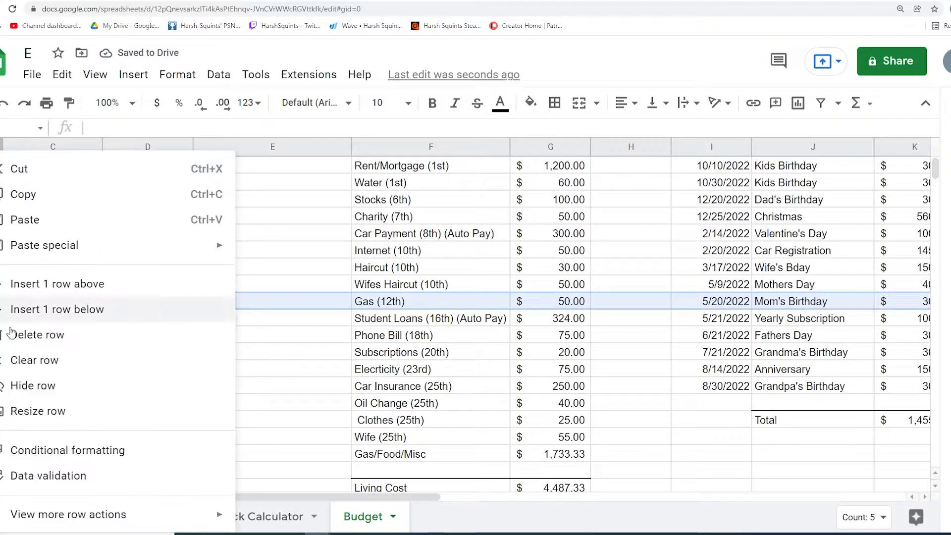
left_click(30, 360)
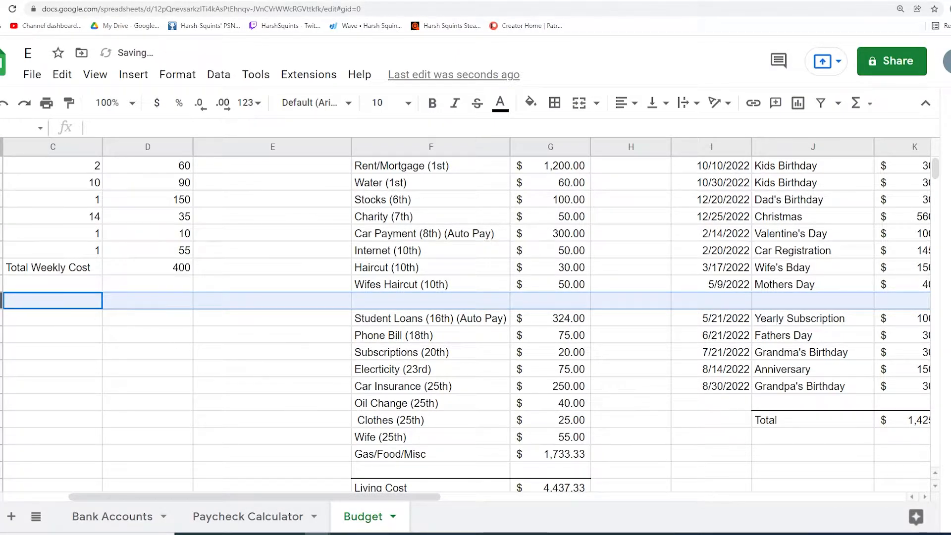
right_click(4, 301)
left_click(62, 335)
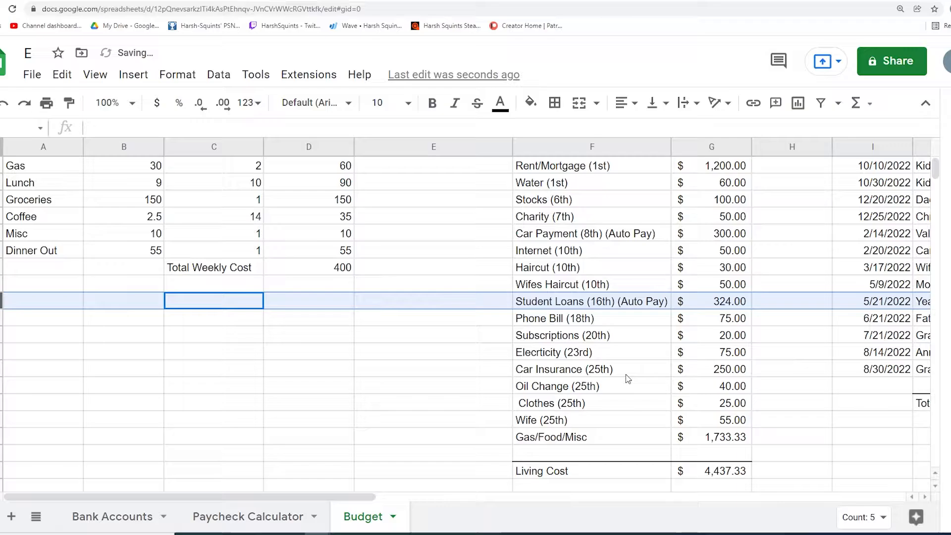
left_click(654, 370)
- Examine the yearly events table with its dates, costs and total
left_click_drag(359, 495, 407, 495)
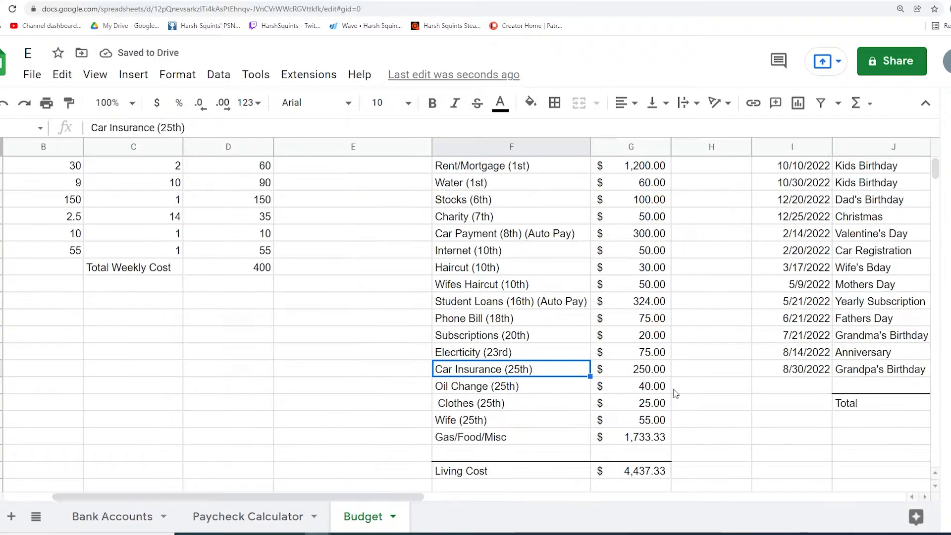
scroll(624, 396, "up", 1)
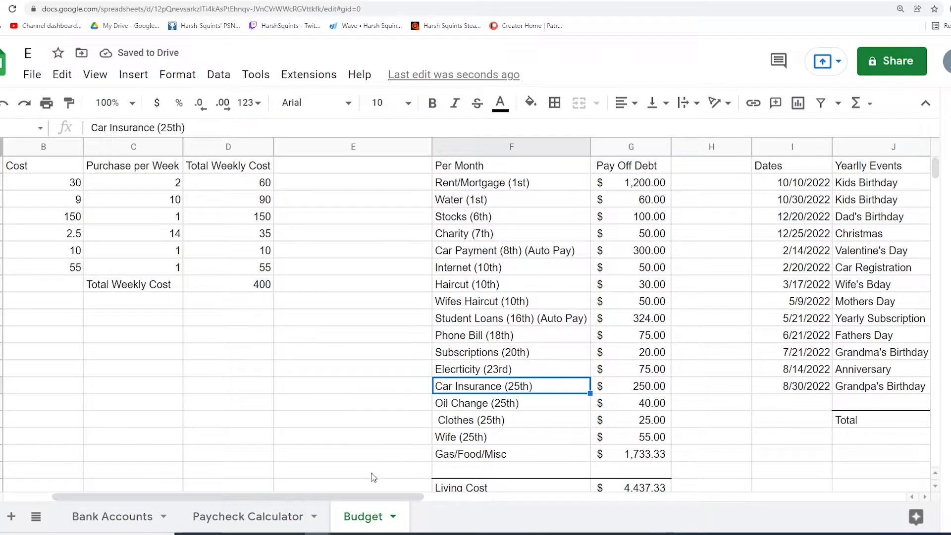
left_click_drag(373, 502, 545, 500)
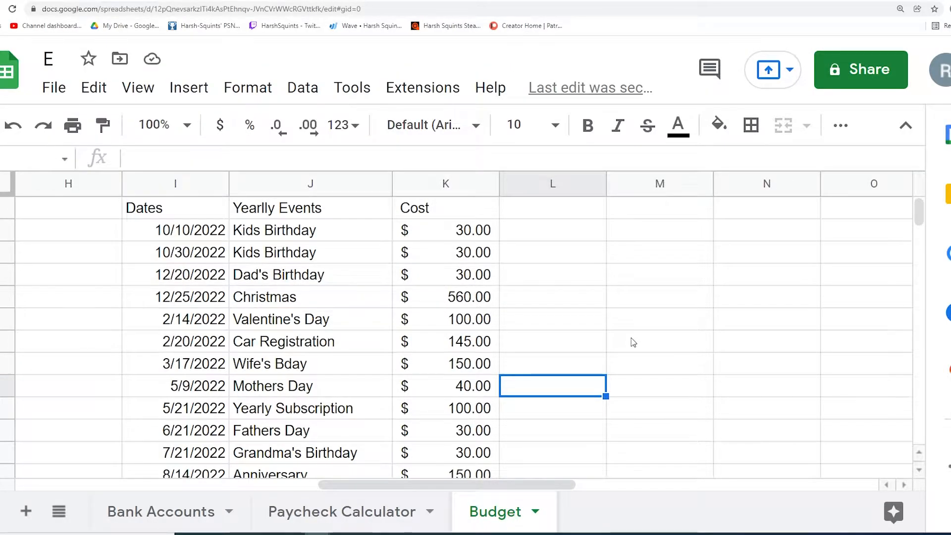
scroll(630, 312, "down", 3)
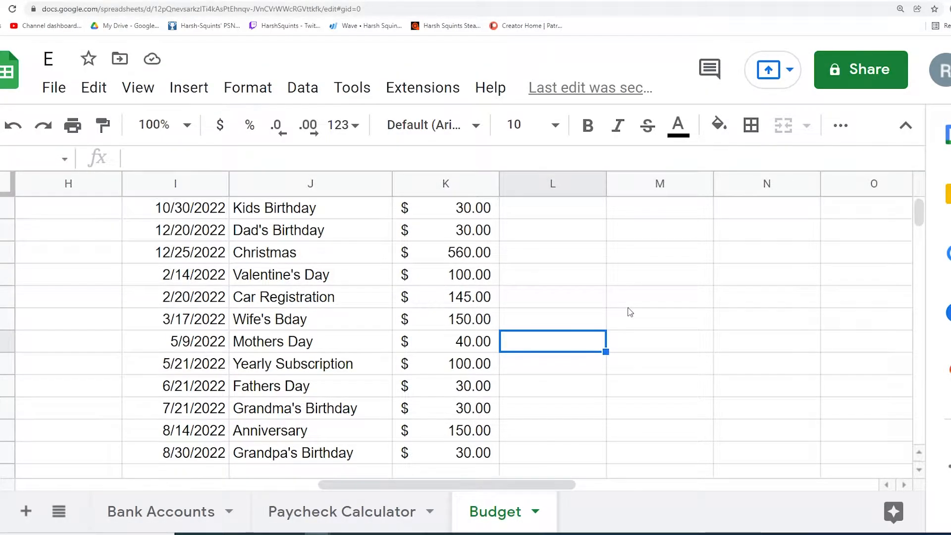
scroll(630, 312, "up", 1)
scroll(630, 312, "up", 2)
scroll(629, 311, "down", 2)
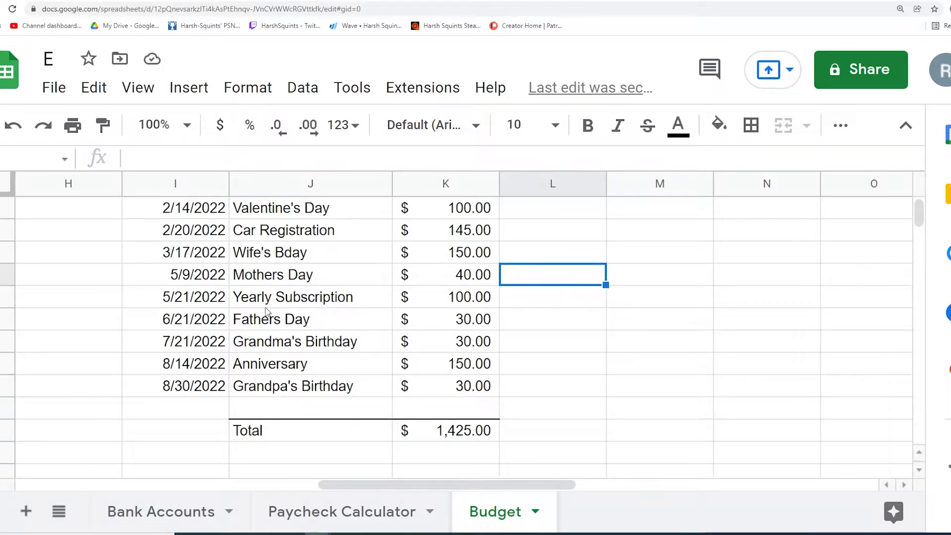
left_click(527, 316)
scroll(565, 369, "up", 3)
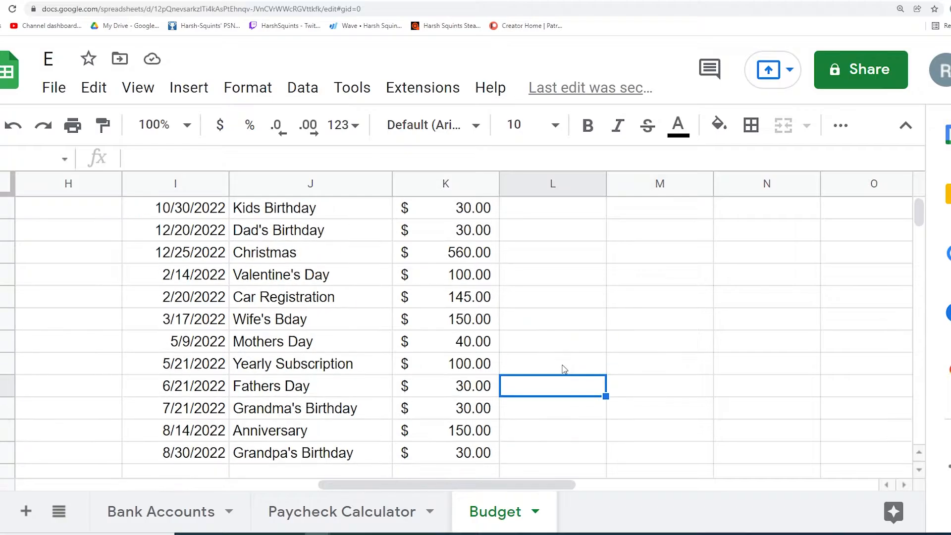
- Review the yearly events list from the first birthday down to its total cost
scroll(411, 365, "down", 3)
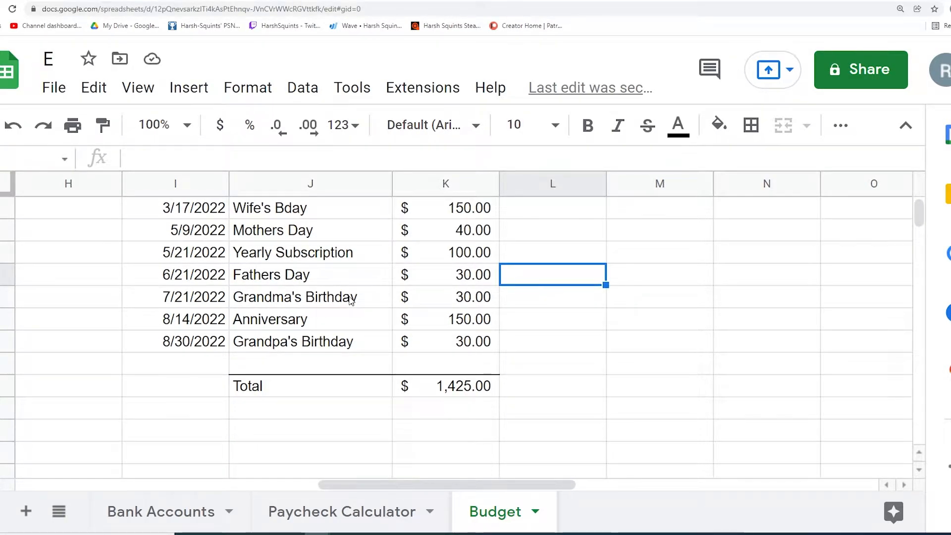
scroll(491, 317, "up", 1)
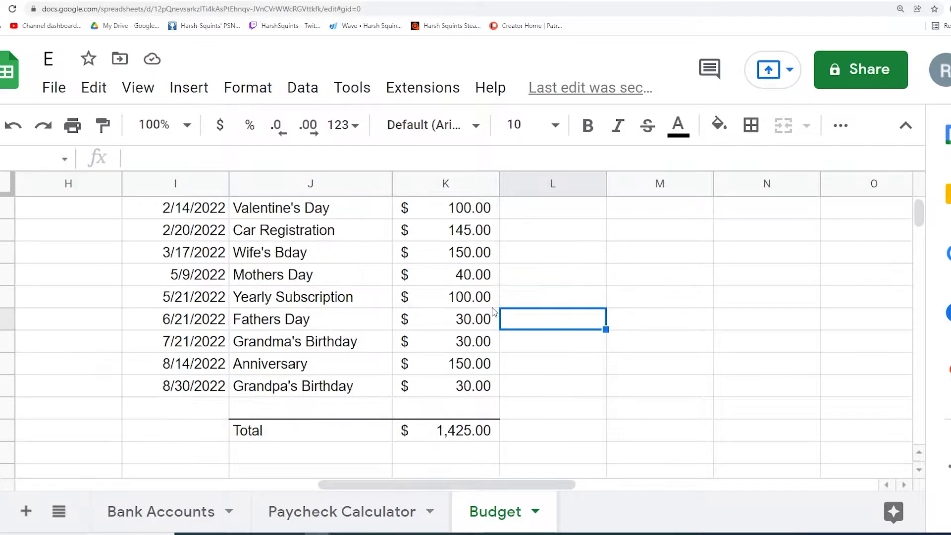
scroll(435, 409, "up", 2)
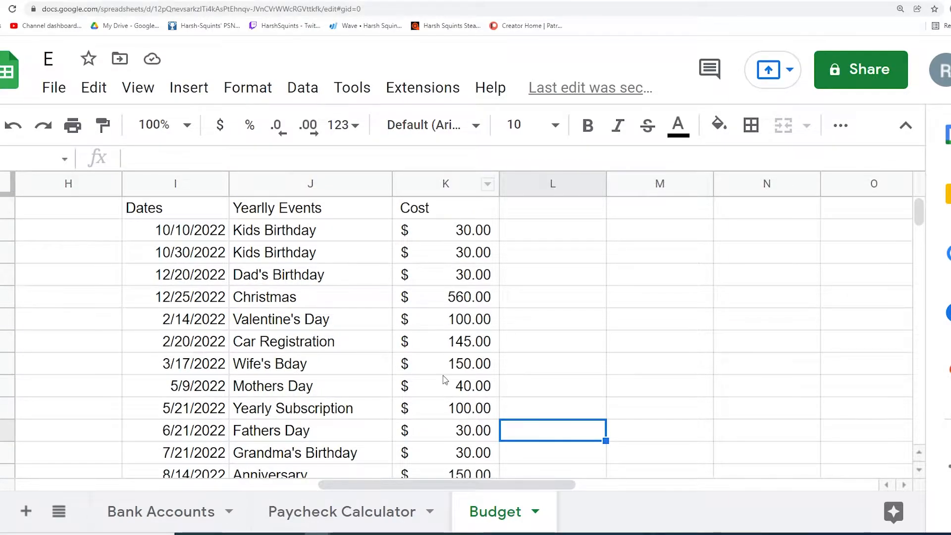
scroll(443, 378, "down", 2)
left_click(452, 439)
left_click(515, 341)
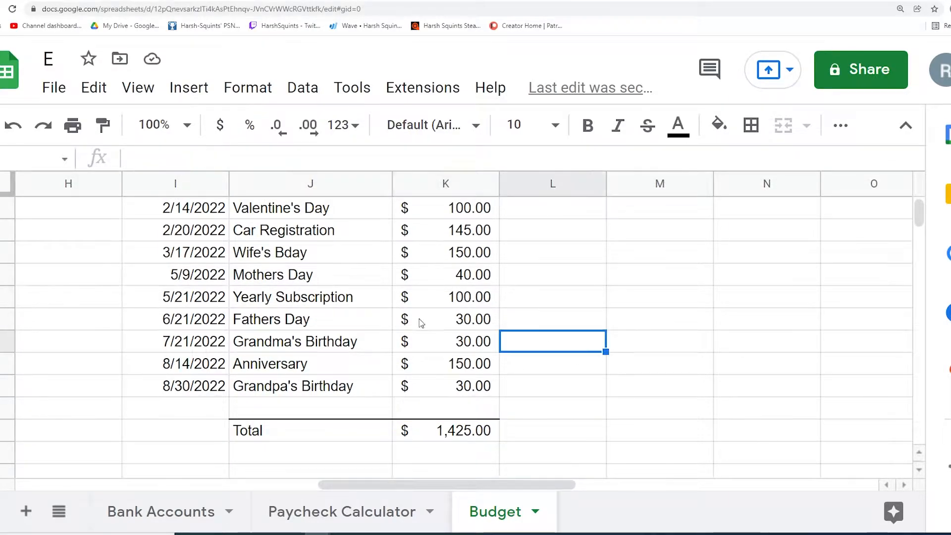
scroll(421, 321, "up", 2)
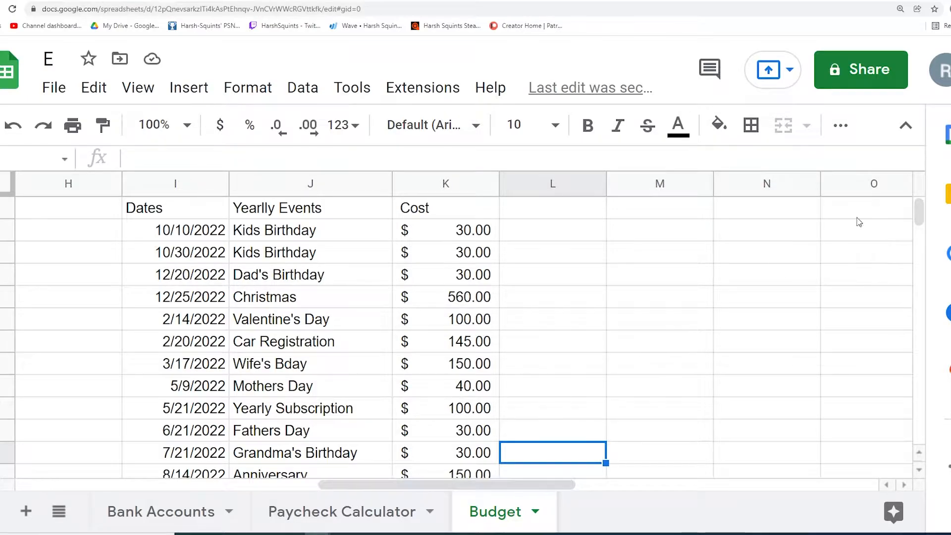
- Zoom the page out two levels to fit the whole yearly events table, and move back toward the monthly costs
left_click(945, 9)
left_click(901, 107)
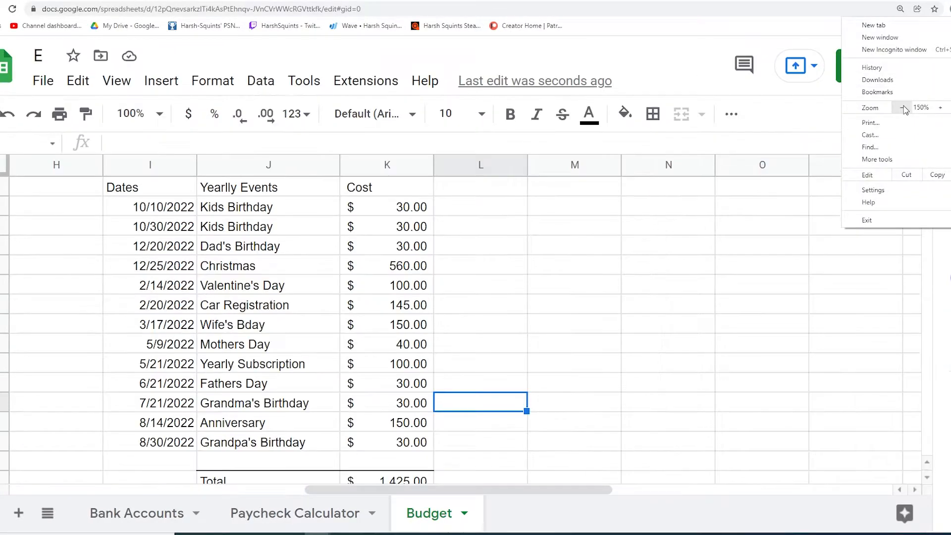
left_click(902, 107)
left_click(524, 257)
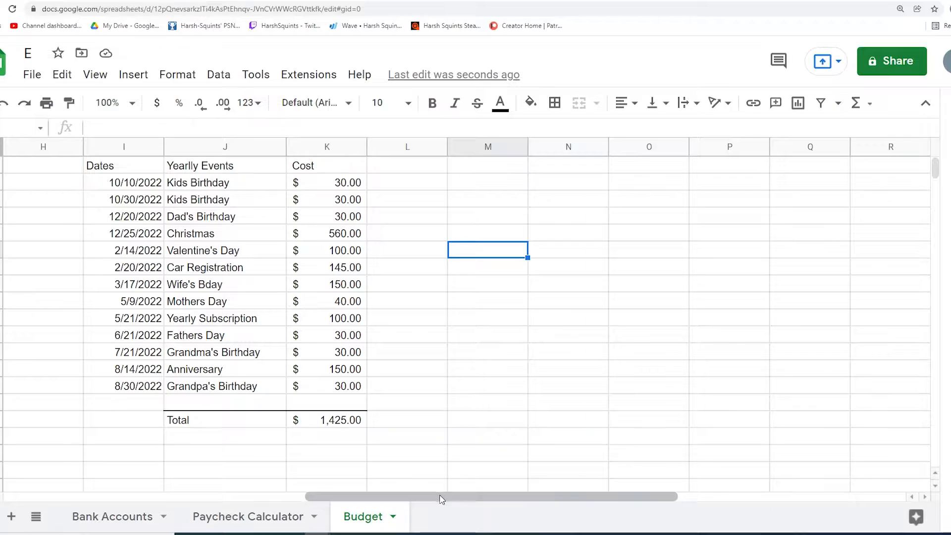
left_click_drag(440, 496, 327, 496)
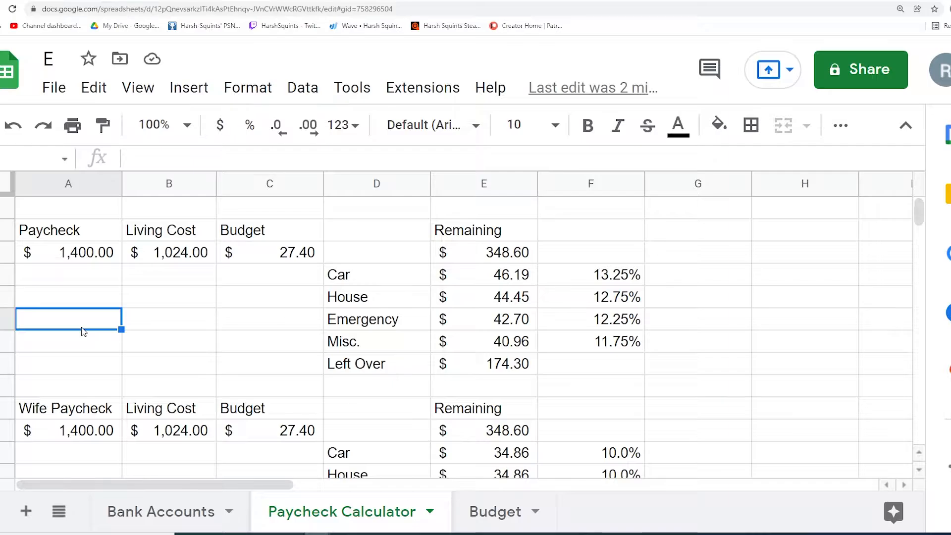
- Check the paycheck amounts entered for both earners in the Paycheck Calculator sheet
left_click(172, 331)
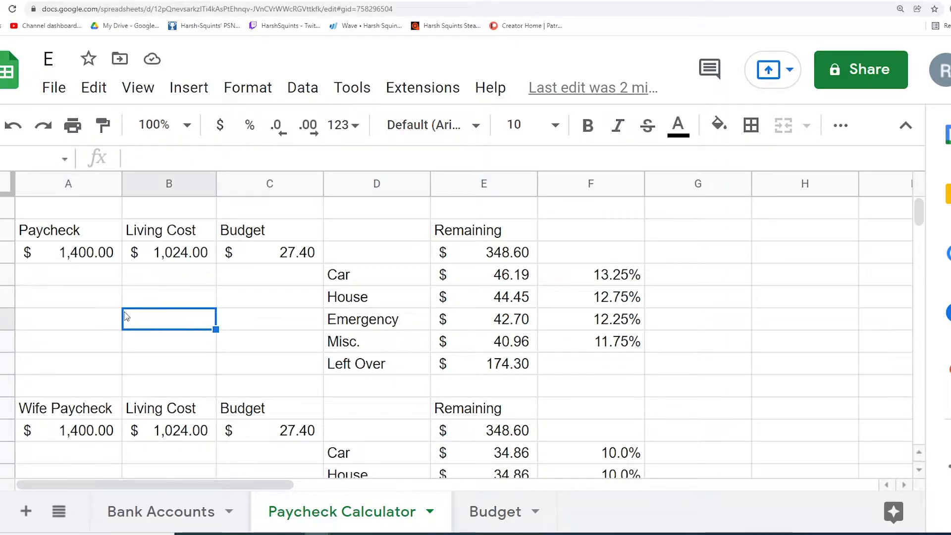
left_click(84, 257)
left_click(97, 429)
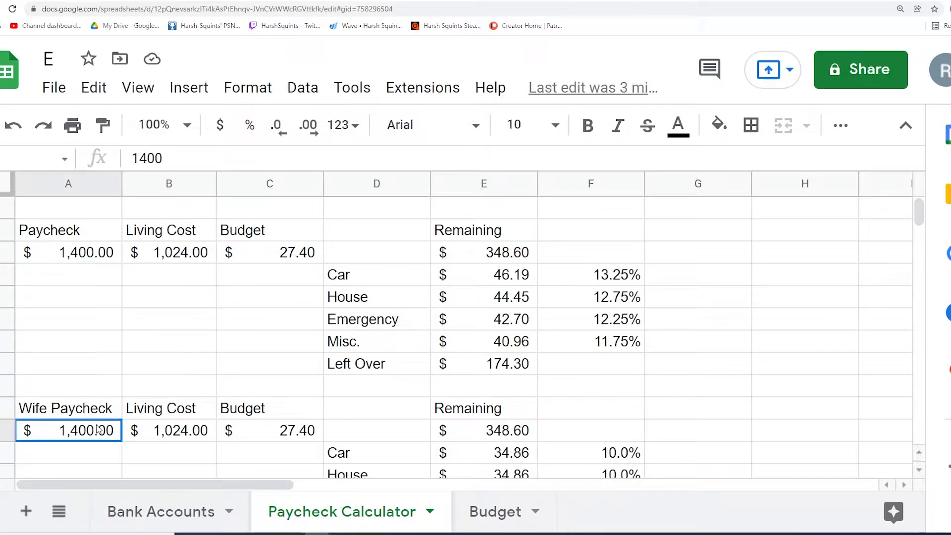
left_click(130, 346)
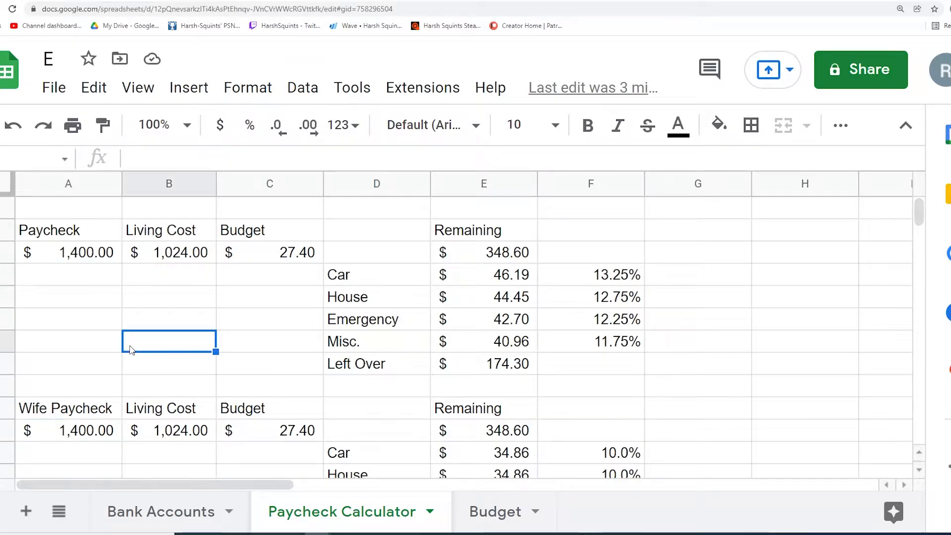
- Trace the first paycheck's Living Cost formula to the Living Cost total on the Budget sheet and return to the Paycheck Calculator
left_click(174, 261)
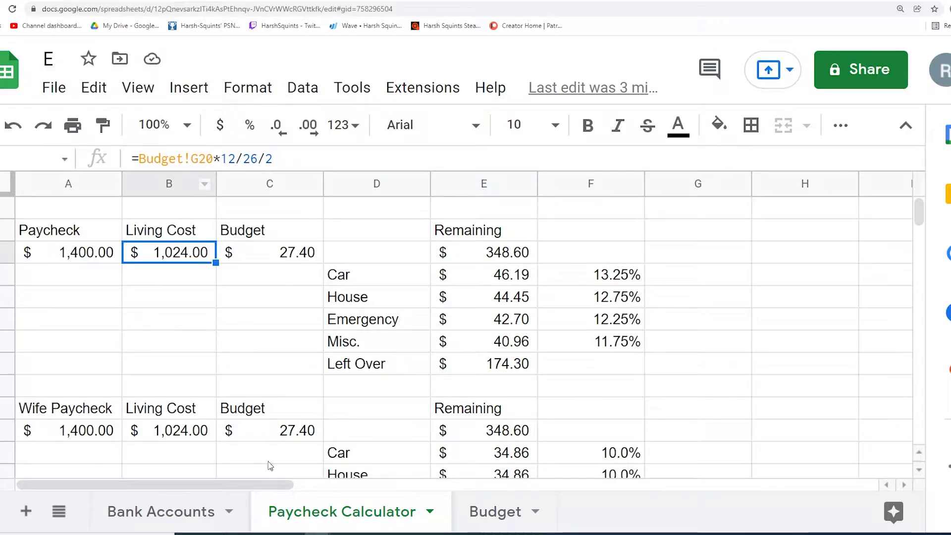
left_click(488, 512)
scroll(454, 429, "down", 5)
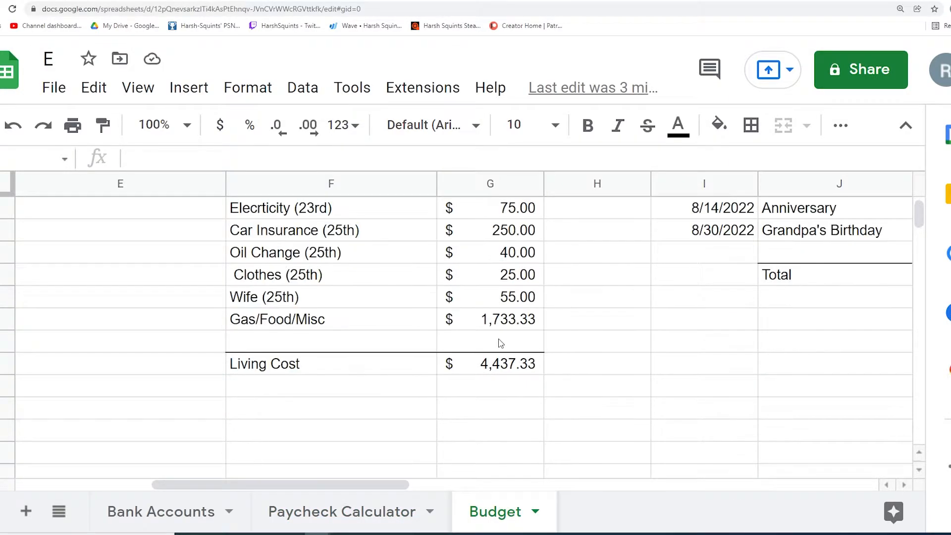
left_click(517, 365)
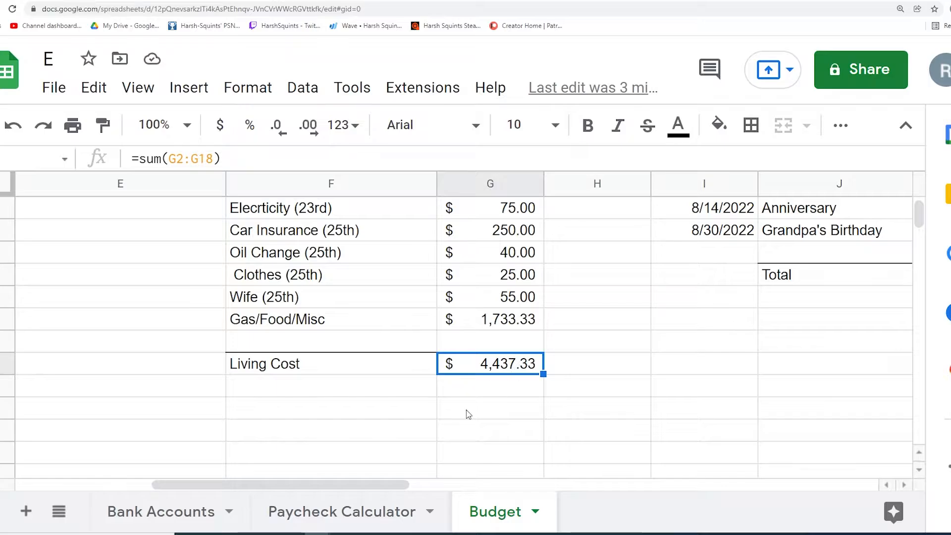
left_click(349, 511)
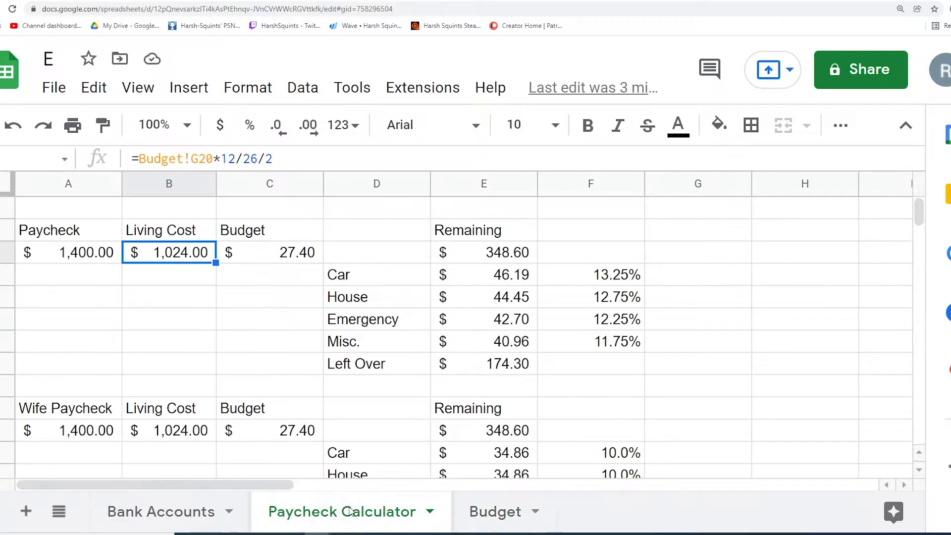
left_click(193, 327)
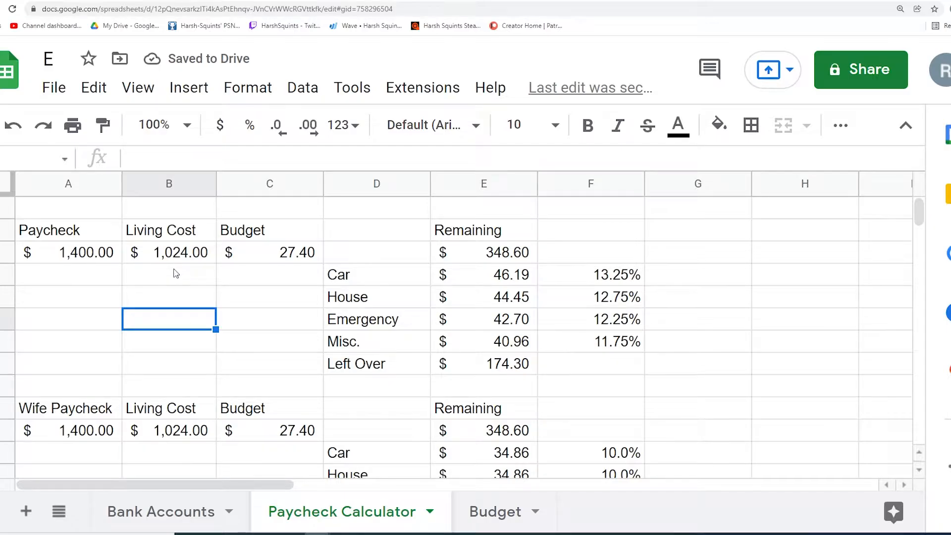
- Try a paycheck of 700 with the Living Cost formula =Budget!G20*12/26/4, and undo both changes
left_click(111, 256)
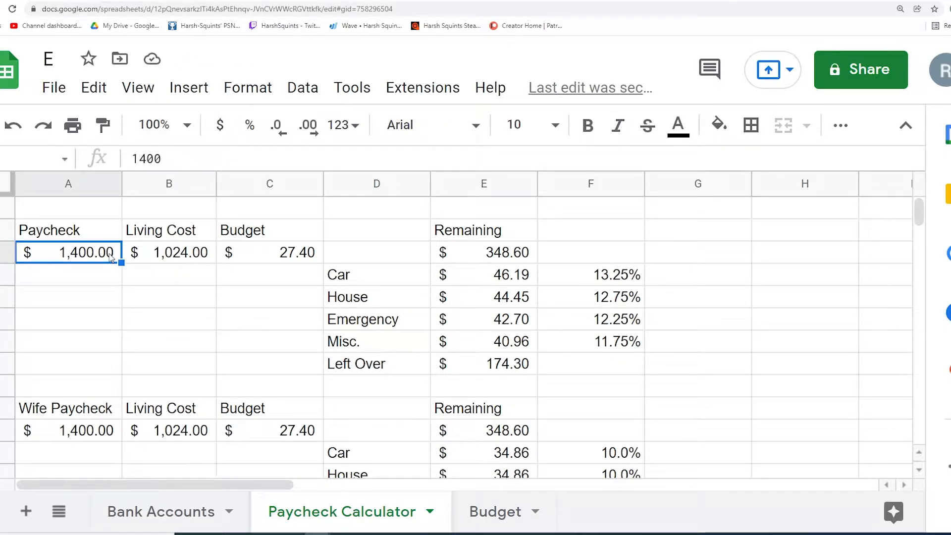
type("700")
key("Return")
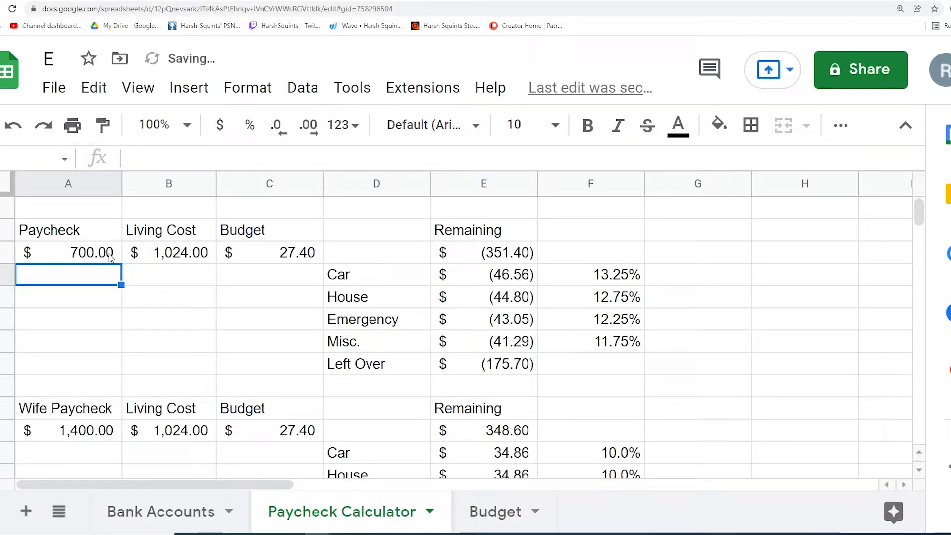
left_click(143, 251)
left_click(279, 158)
key("BackSpace")
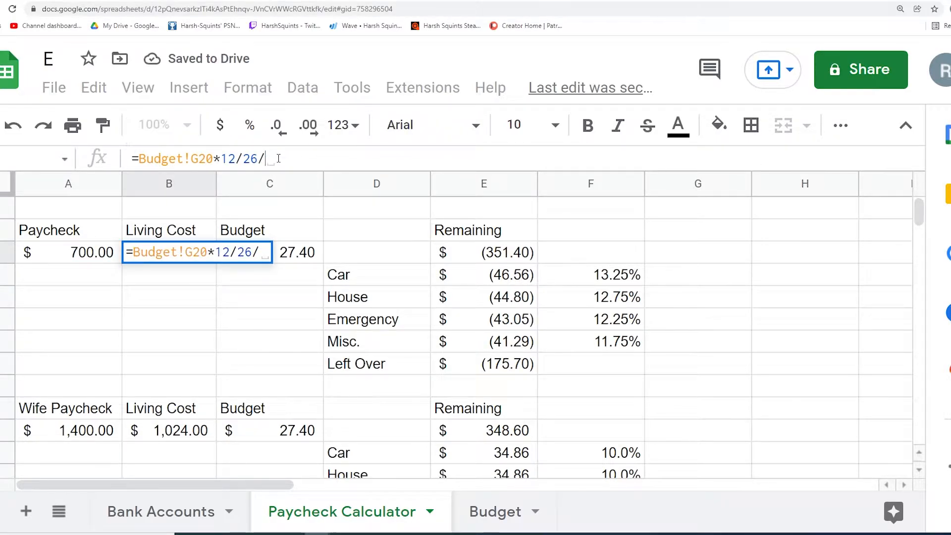
type("4")
key("Return")
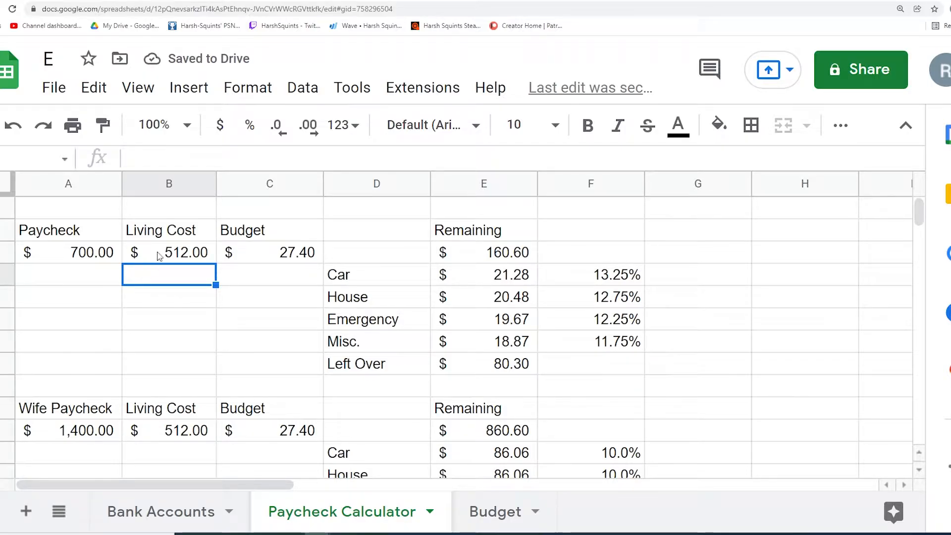
key("ctrl+z")
key("ctrl+z")
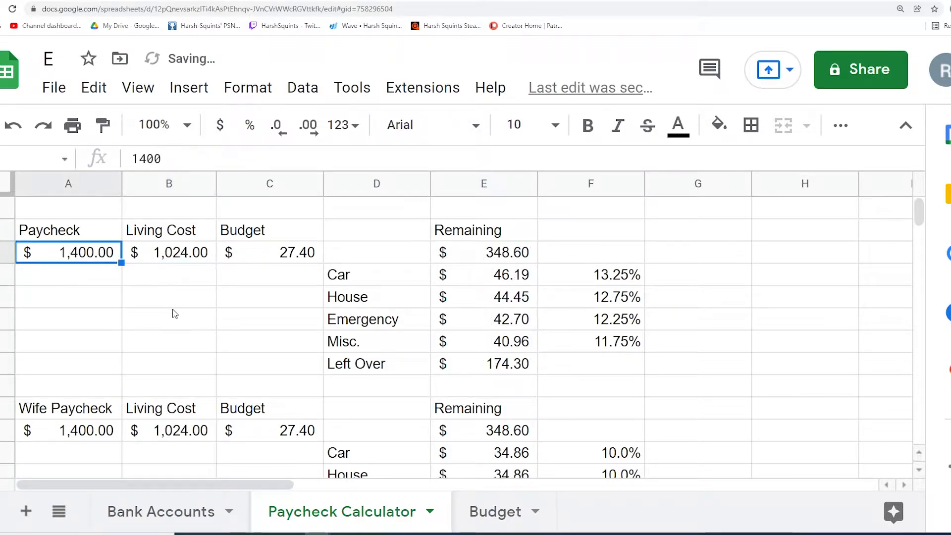
- Compare the restored Living Cost formula with the monthly Living Cost total on the Budget sheet
left_click(171, 320)
left_click(154, 255)
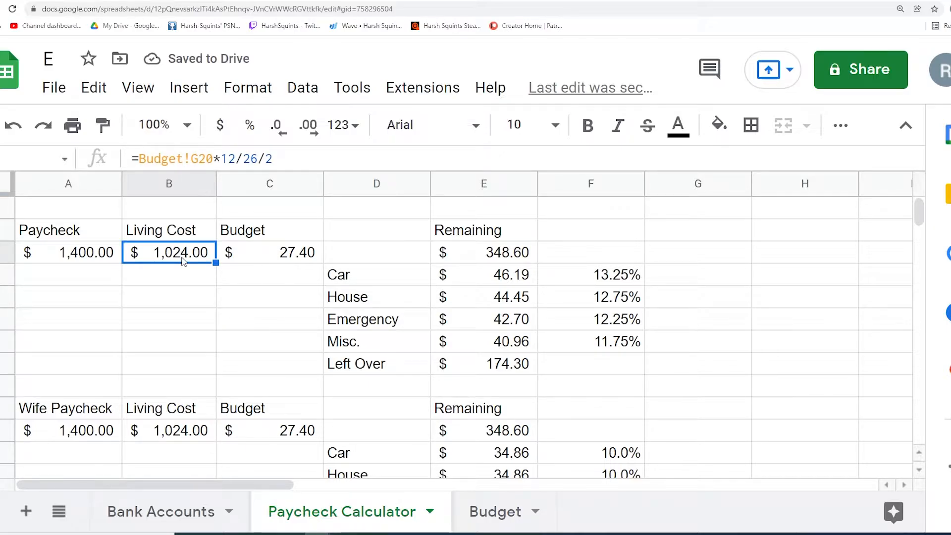
left_click(488, 510)
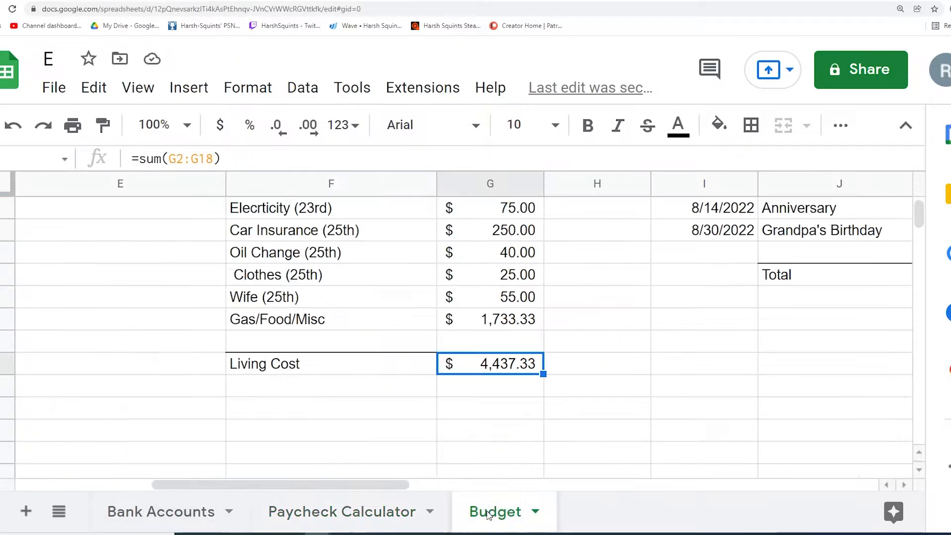
left_click(339, 511)
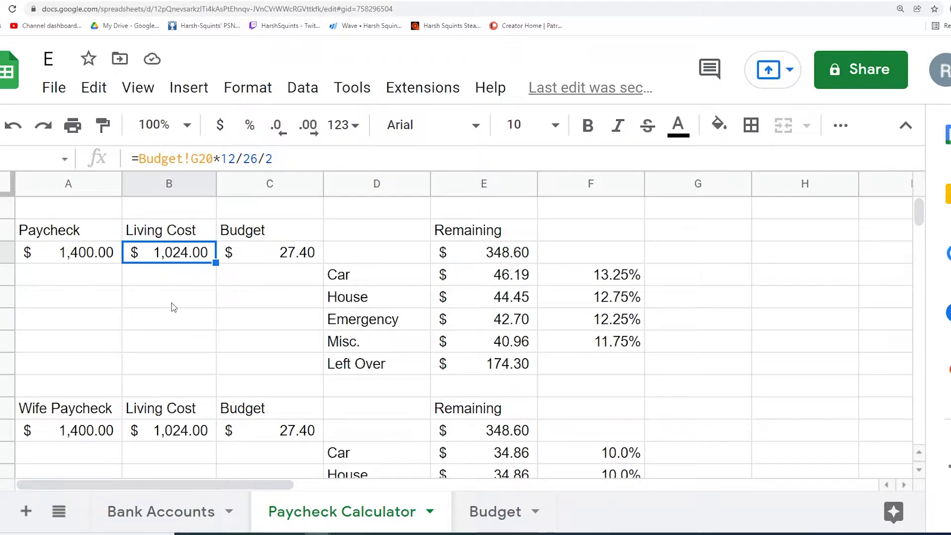
- Trace the paycheck's Budget formula to the yearly events total on the Budget sheet and return to the Paycheck Calculator
left_click(279, 257)
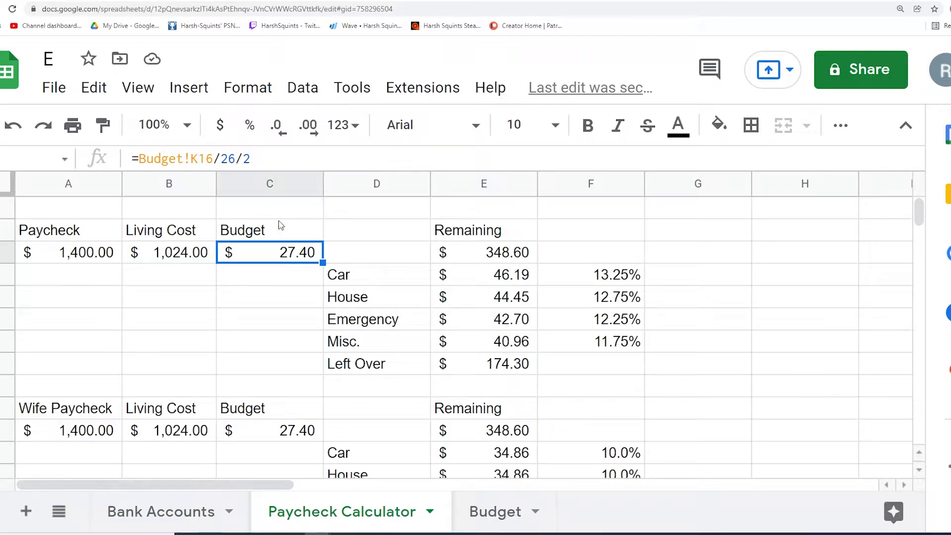
left_click(265, 277)
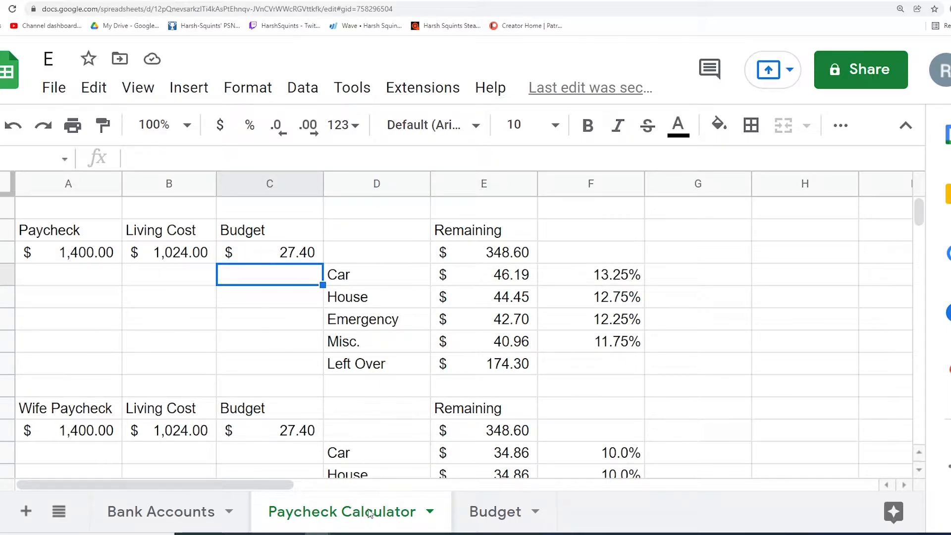
left_click(478, 512)
left_click_drag(390, 490, 544, 482)
scroll(549, 369, "up", 4)
scroll(425, 346, "down", 5)
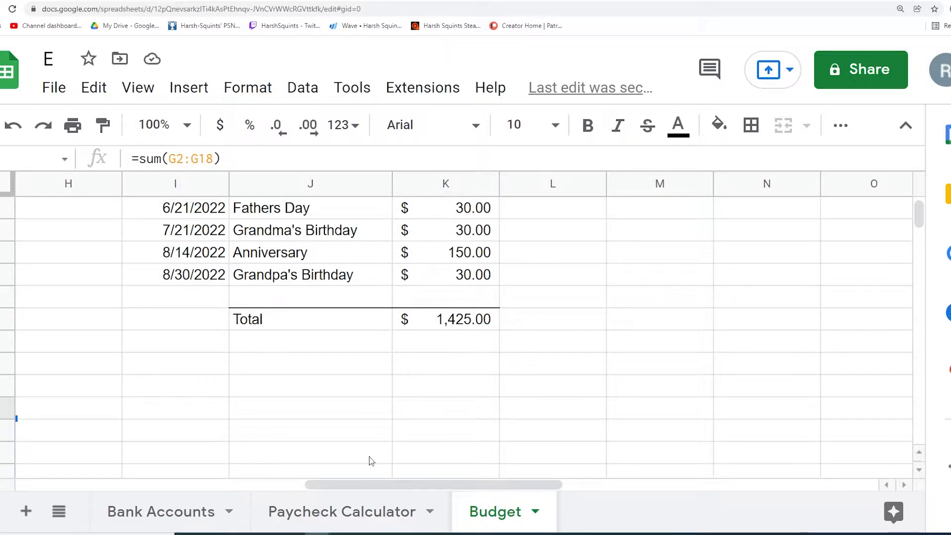
left_click(348, 516)
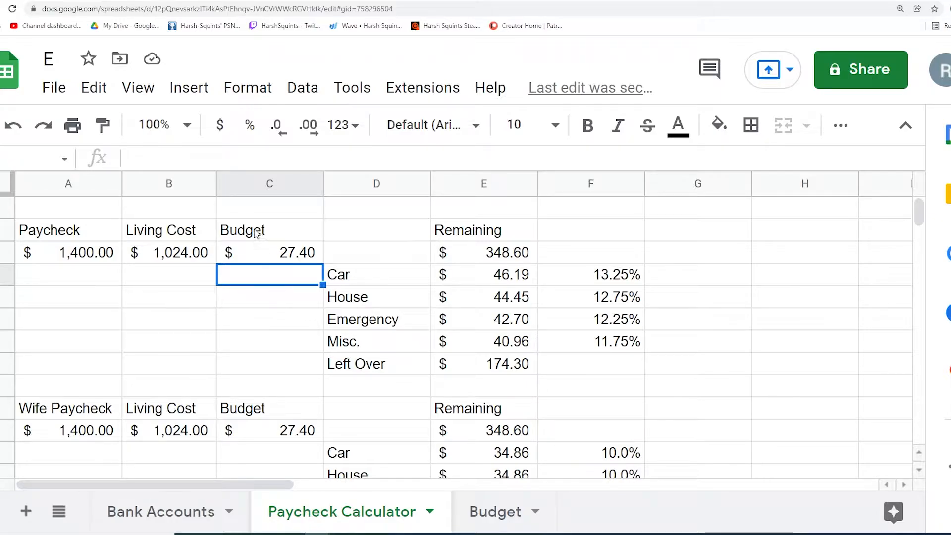
- Examine how the first paycheck's Remaining amount is calculated from the paycheck, Living Cost and Budget cells
left_click(253, 245)
left_click(165, 259)
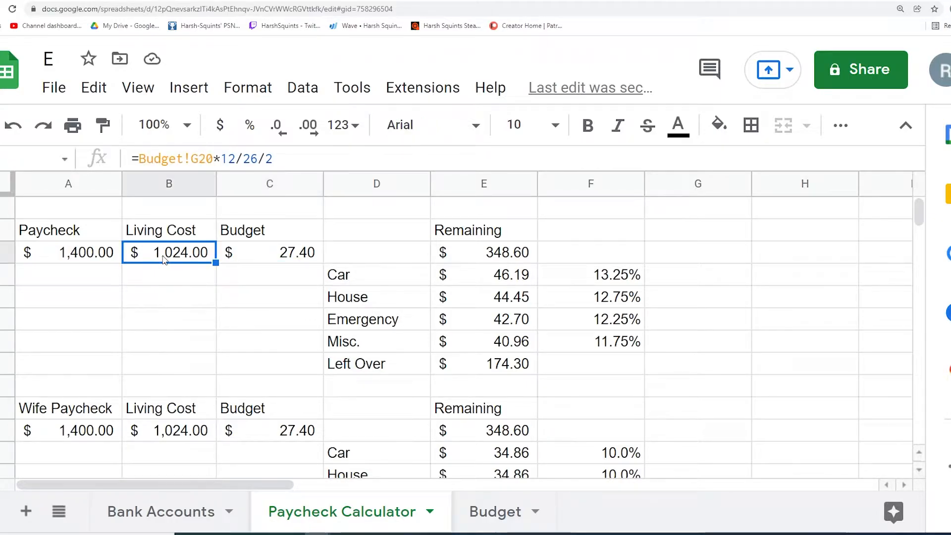
left_click(512, 254)
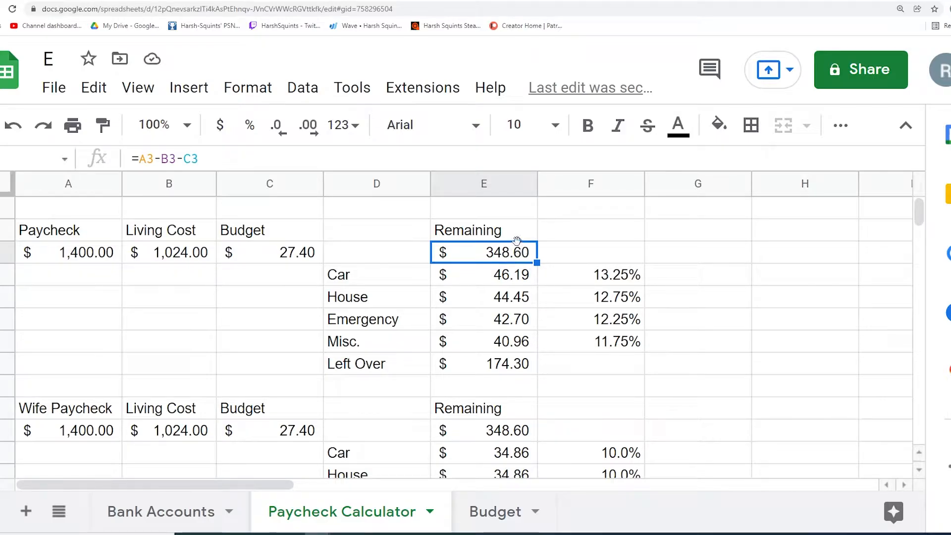
double_click(473, 253)
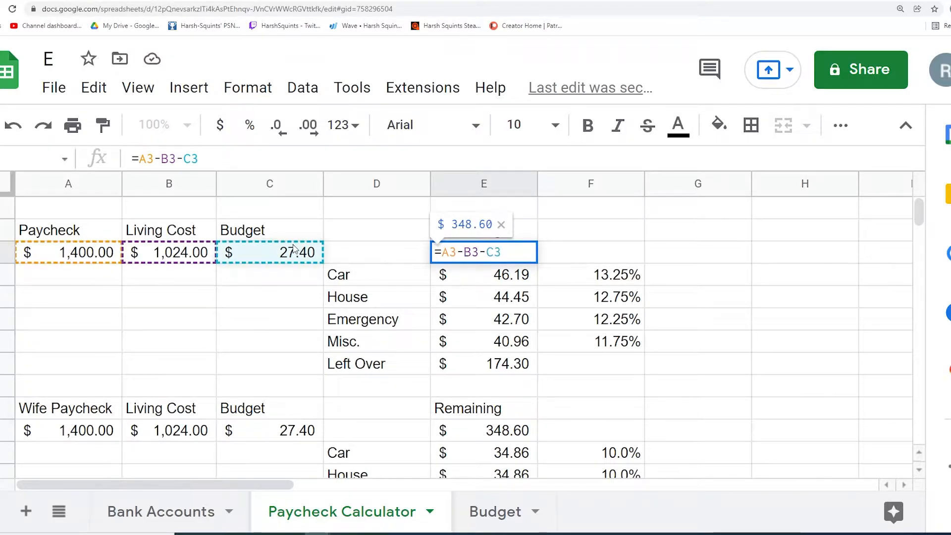
left_click(370, 251)
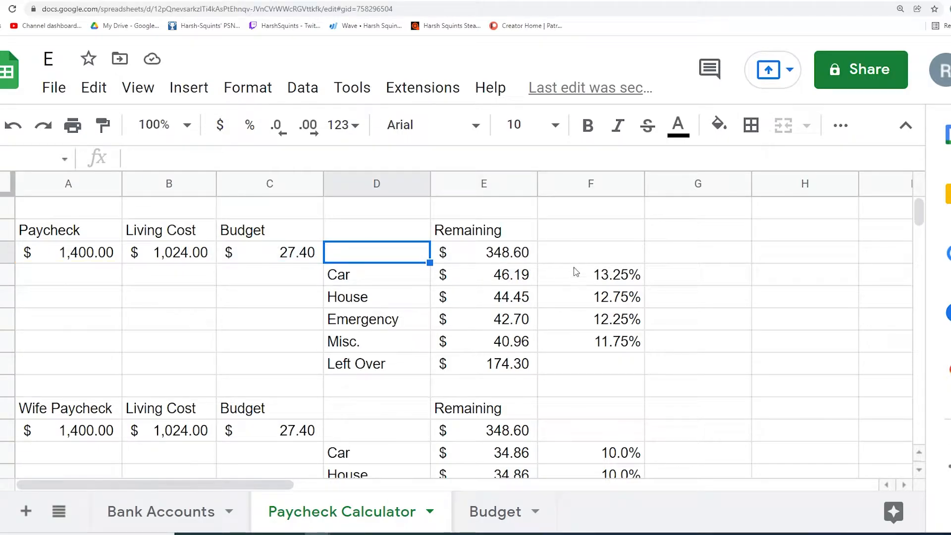
- Set the Car, House, Emergency and Misc. percentages of the first paycheck to 10% each
left_click(590, 275)
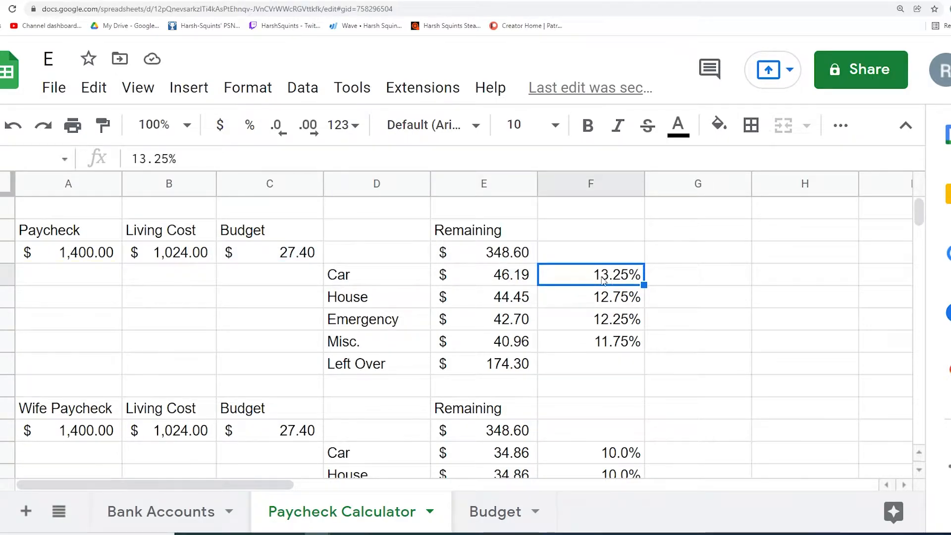
left_click_drag(617, 277, 623, 343)
left_click(700, 272)
left_click(627, 261)
left_click(623, 276)
type("10")
key("Return")
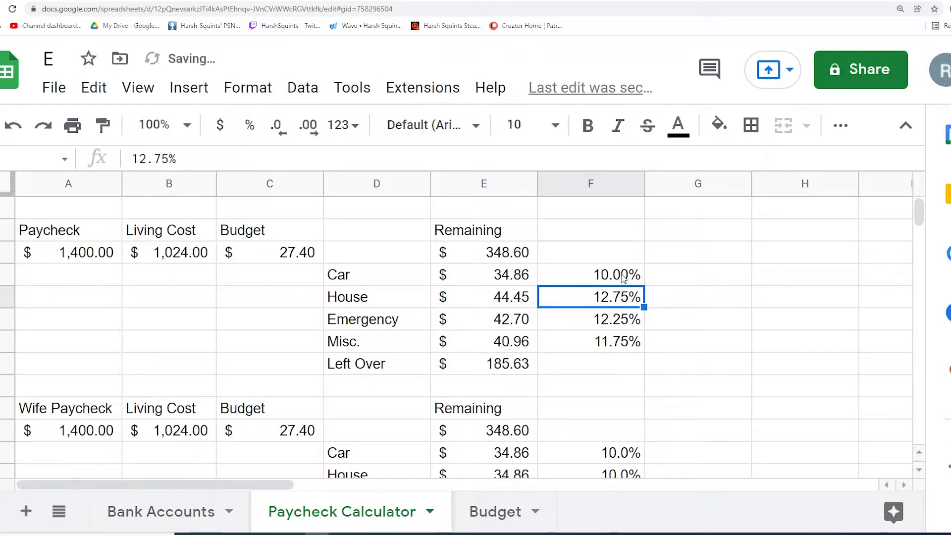
type("10")
key("Return")
type("10")
key("Return")
type("10")
key("Return")
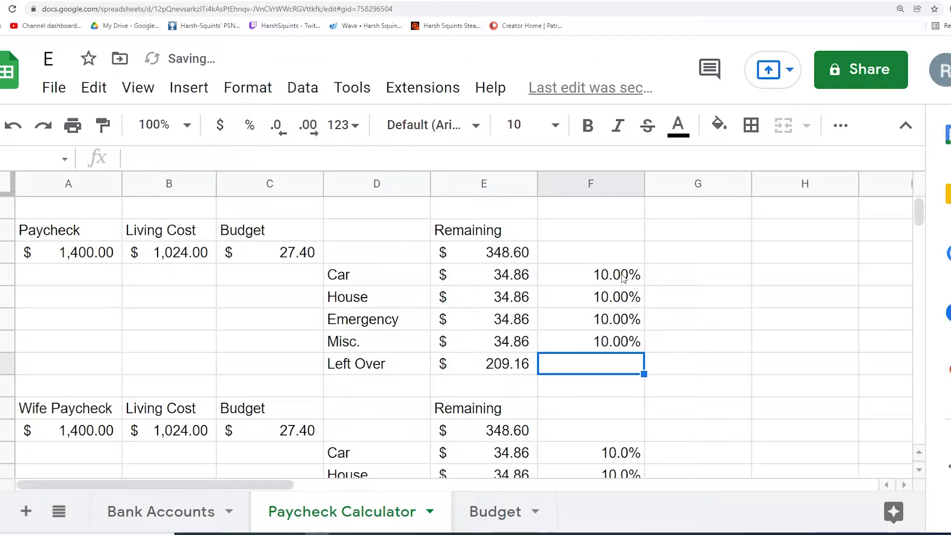
left_click(654, 250)
left_click(692, 340)
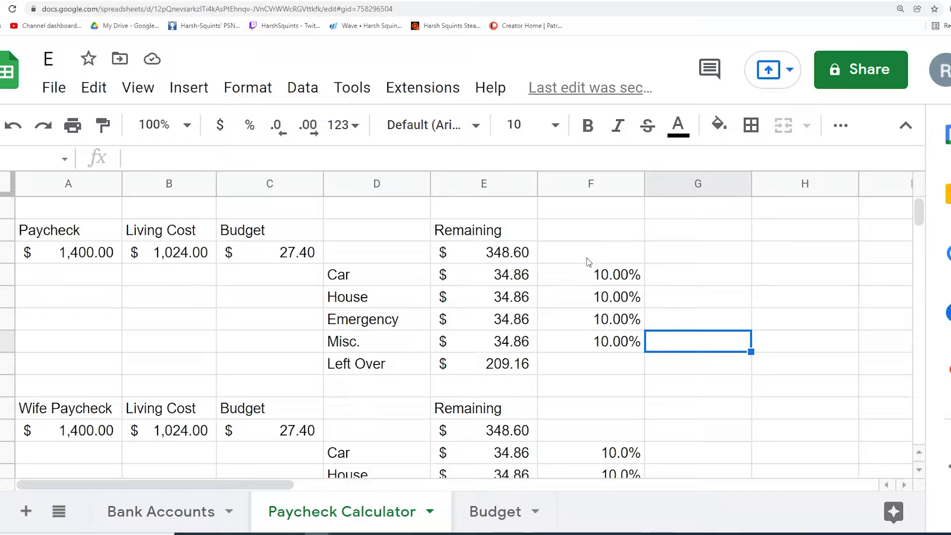
left_click(699, 299)
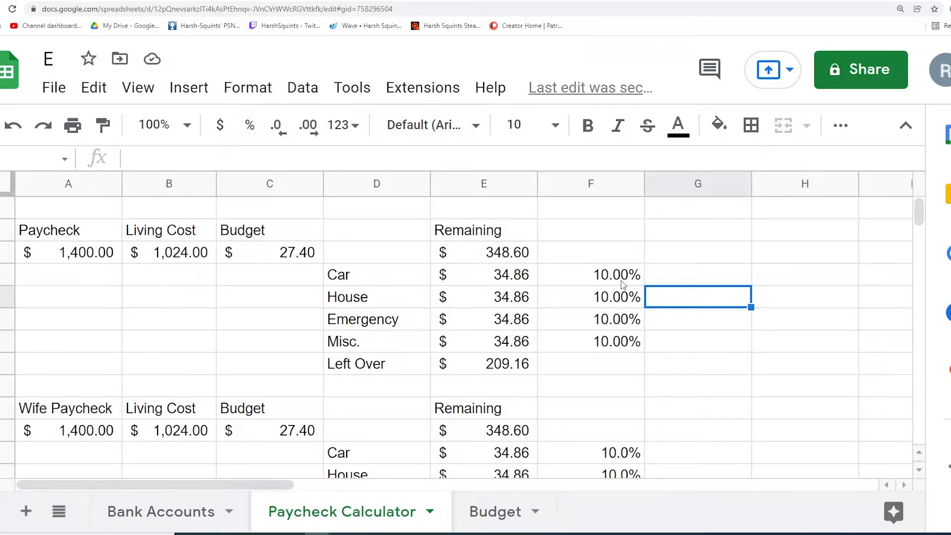
- Set the Car, House, Emergency and Misc. percentages of the first paycheck to 25% each
left_click(621, 283)
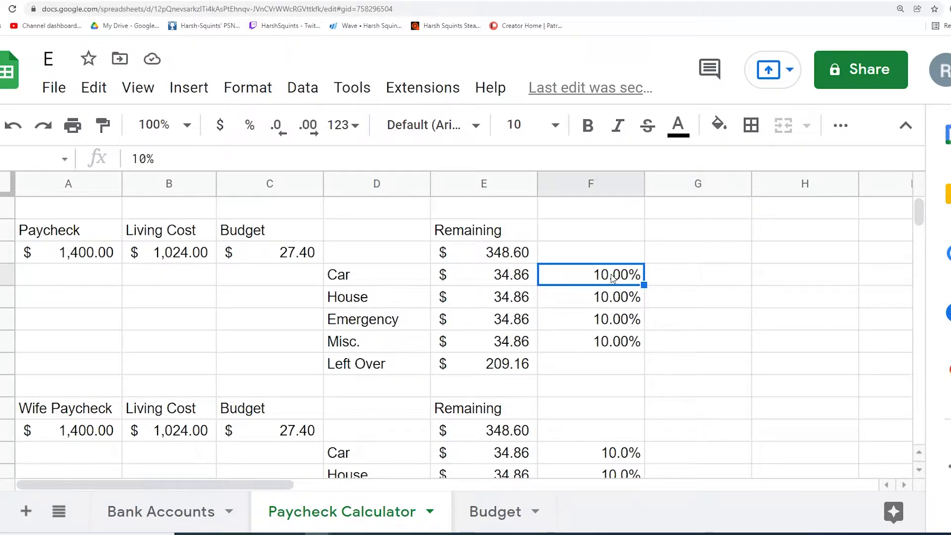
type("25")
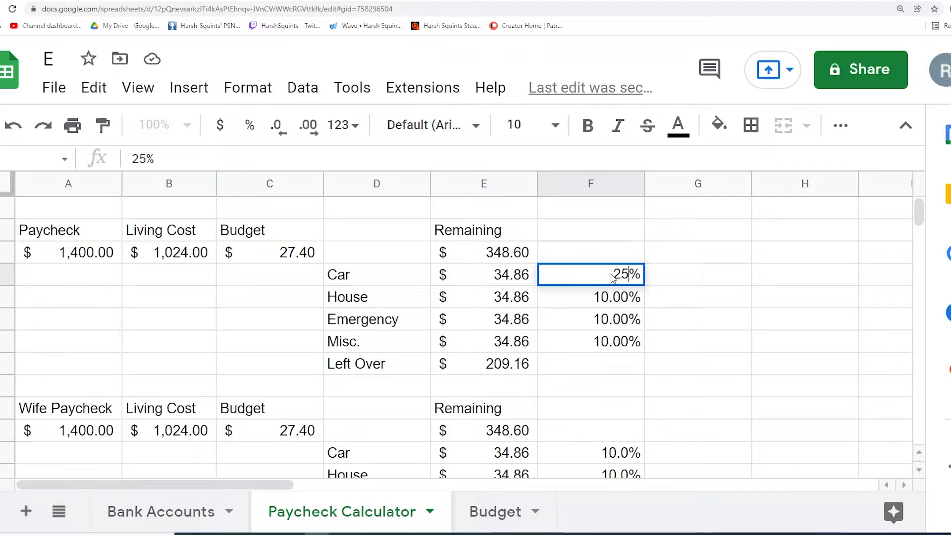
key("Return")
type("25")
key("Return")
type("25")
key("Return")
type("25")
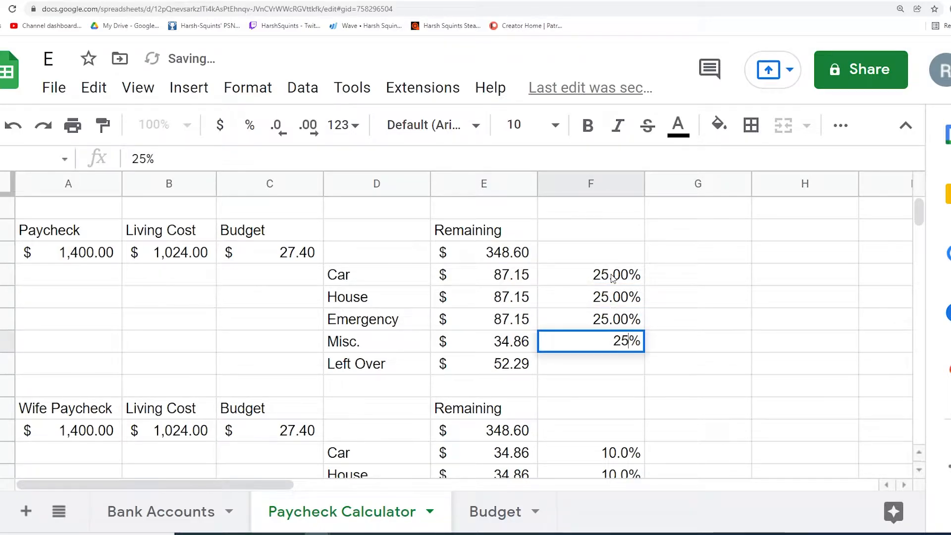
key("Return")
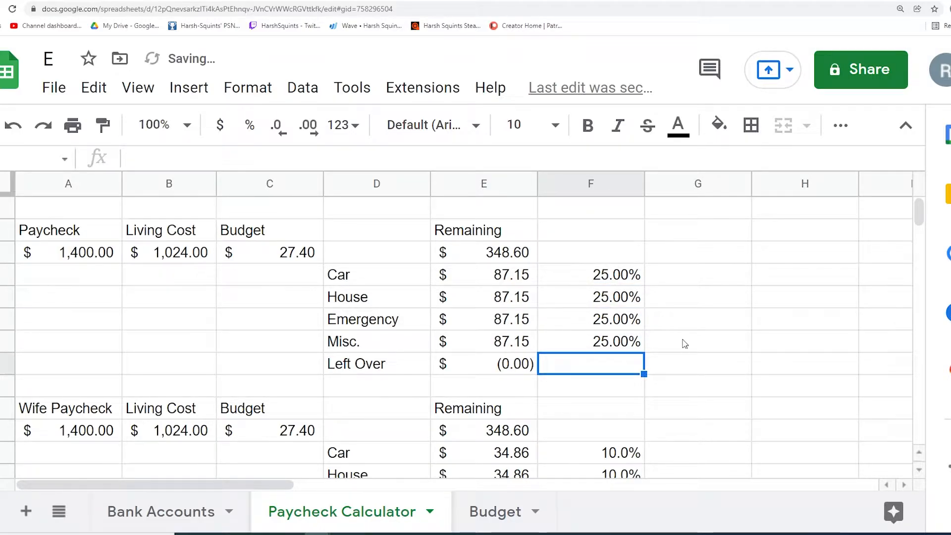
- Examine how the Living Cost and Car amounts of the Wife Paycheck block are calculated, comparing them with the first paycheck block
scroll(684, 344, "down", 2)
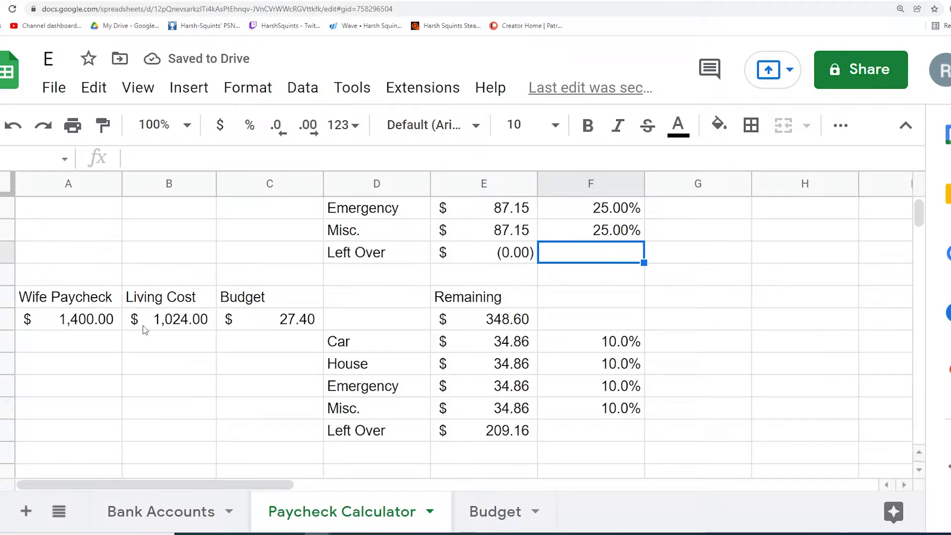
scroll(144, 330, "up", 2)
left_click(191, 433)
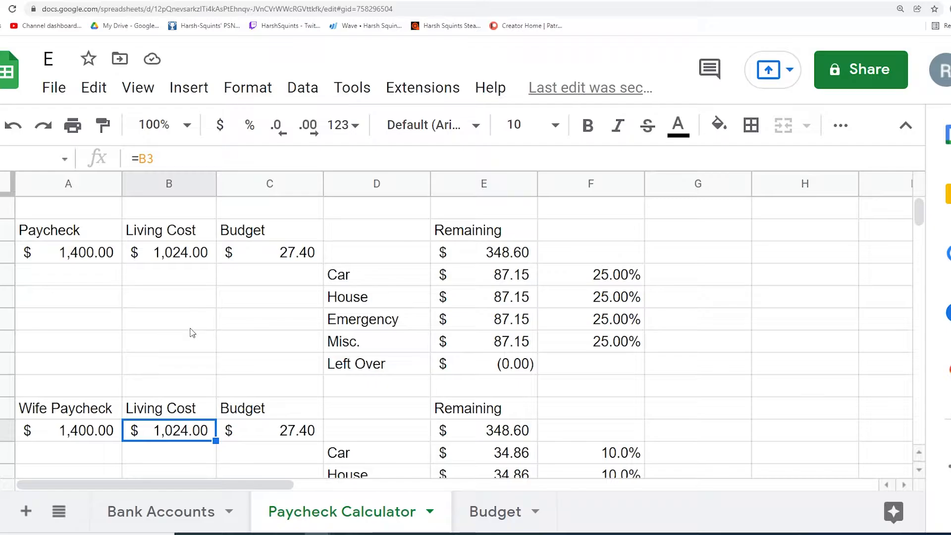
left_click(175, 475)
scroll(276, 416, "down", 2)
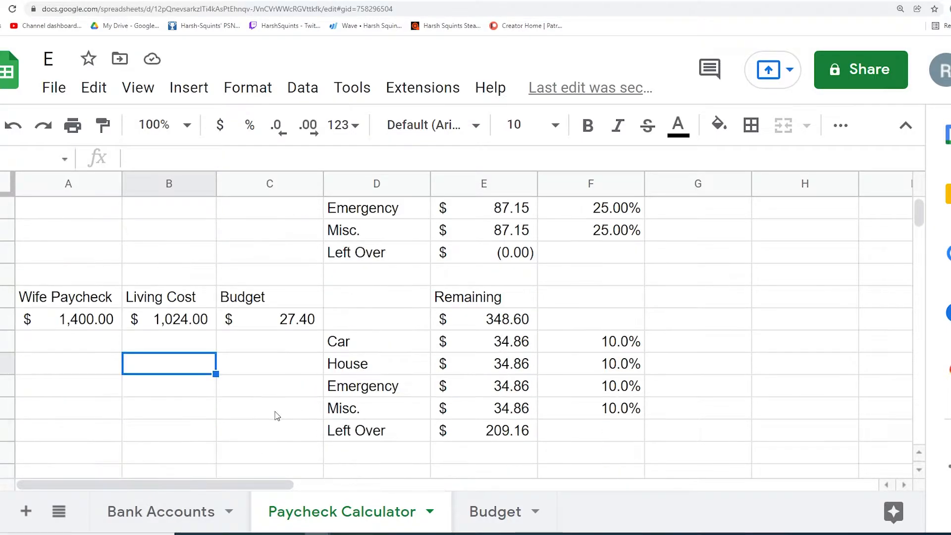
left_click(187, 321)
scroll(186, 297, "up", 2)
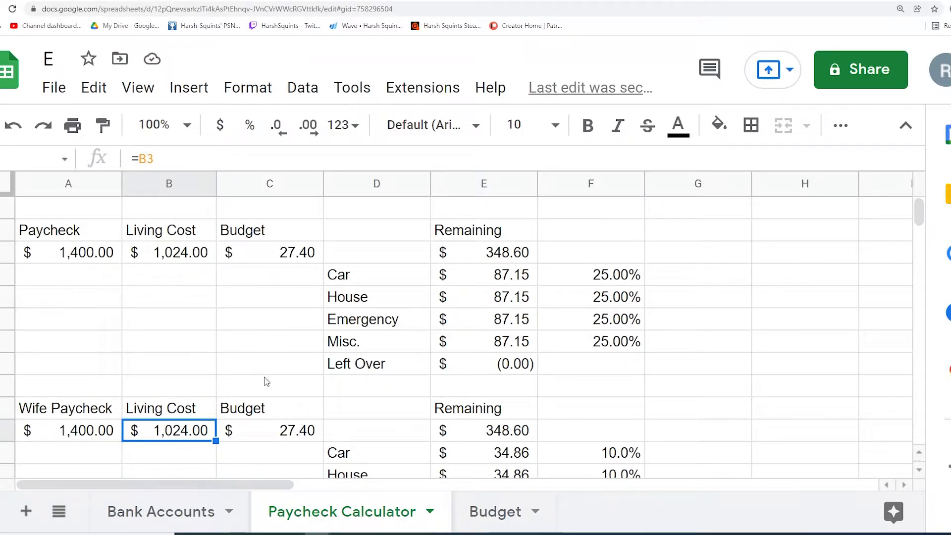
scroll(267, 382, "down", 1)
scroll(270, 381, "down", 1)
left_click(490, 339)
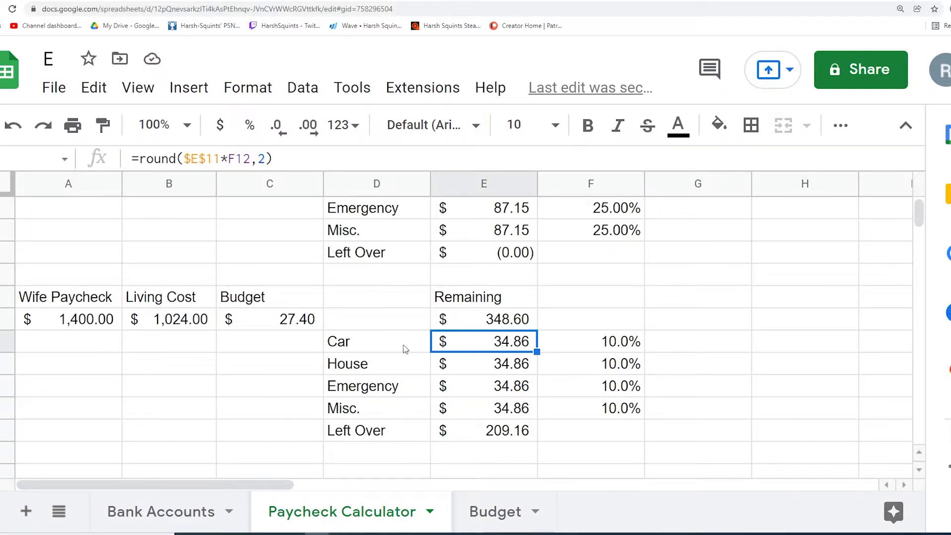
scroll(618, 347, "up", 2)
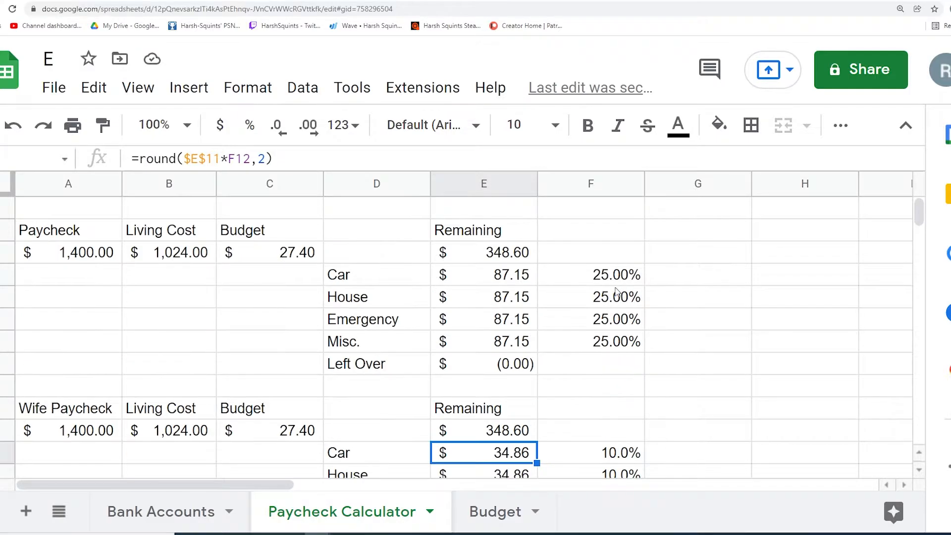
- Restore the first paycheck's Car, House, Emergency and Misc. allocations to 10% each
left_click(616, 281)
type("10")
key("Return")
type("10")
key("Return")
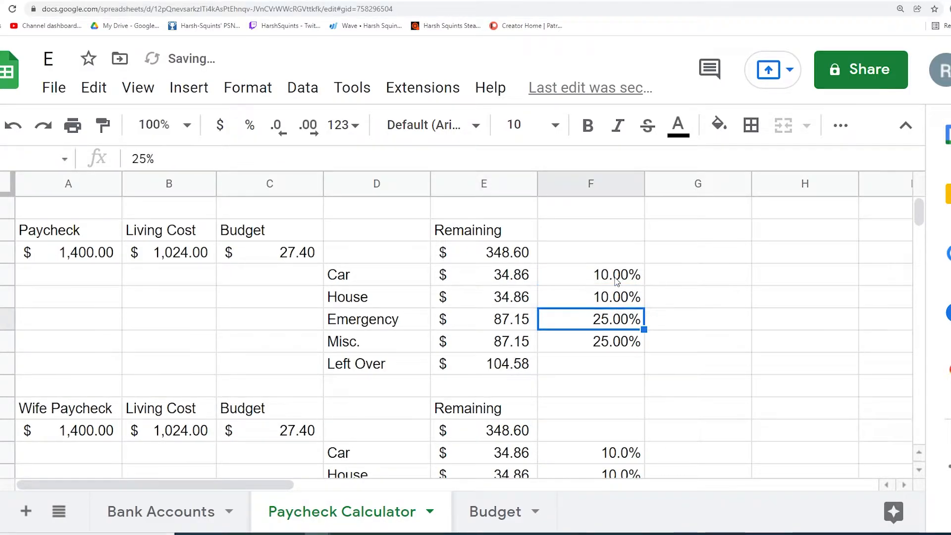
type("10")
key("Return")
type("10")
key("Return")
key("ctrl+minus")
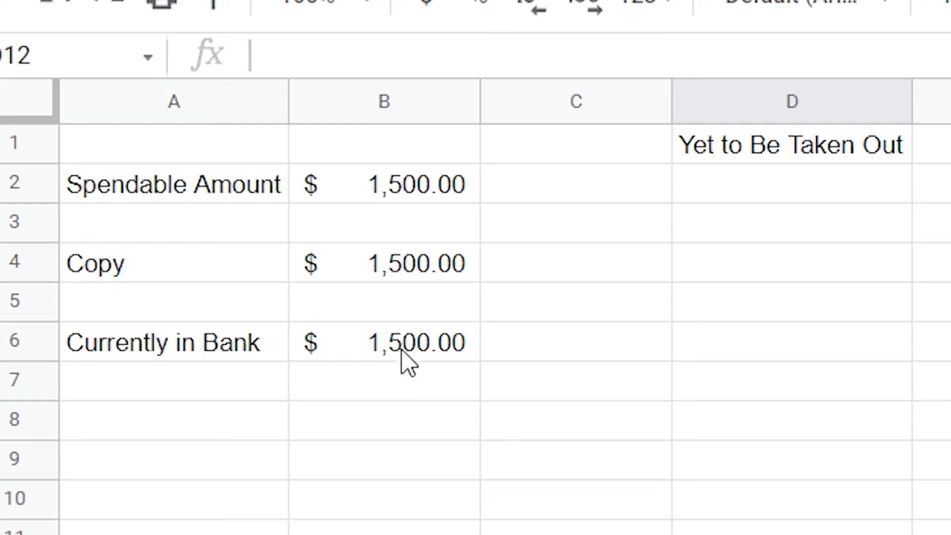
- Enter =1500 as the Spendable Amount in cell B2 of the Bank Accounts sheet
left_click(136, 216)
left_click(148, 166)
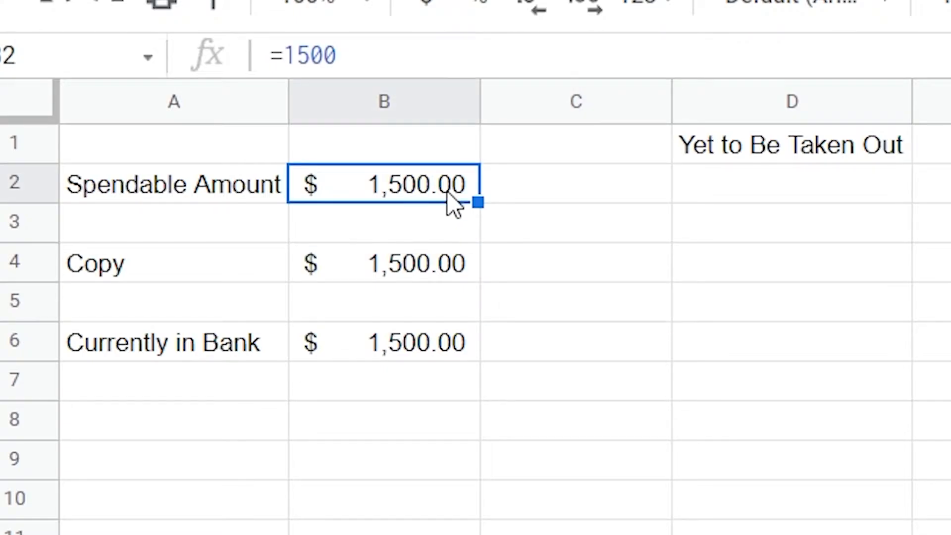
type("=1500")
key("Return")
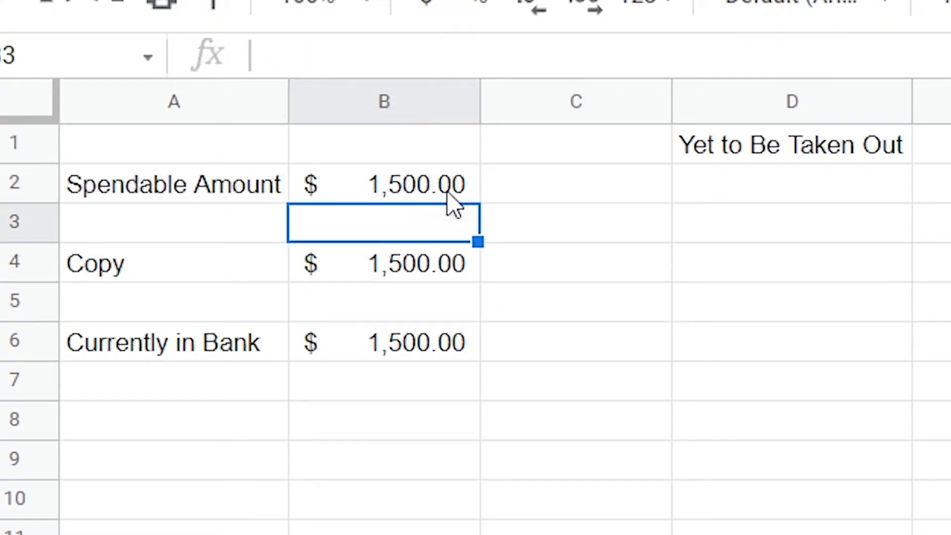
left_click(643, 388)
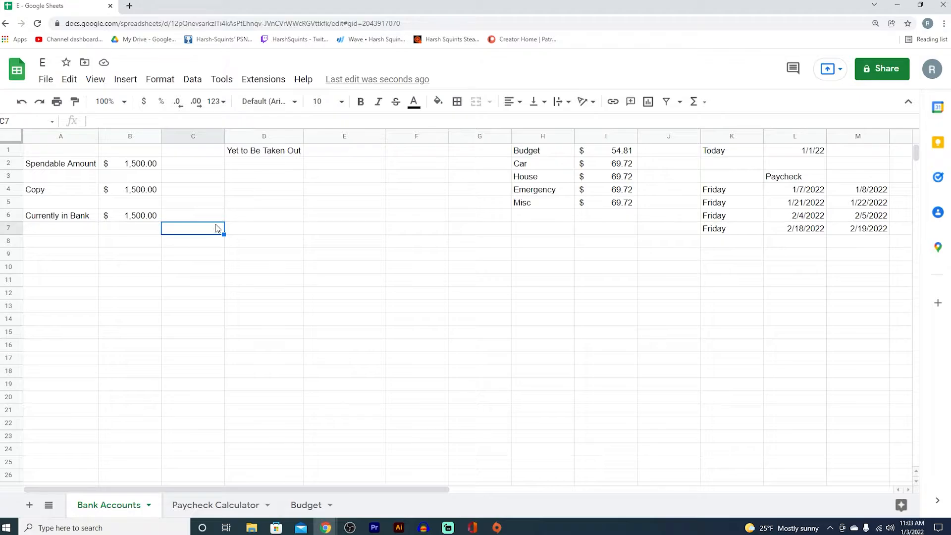
right_click(217, 228)
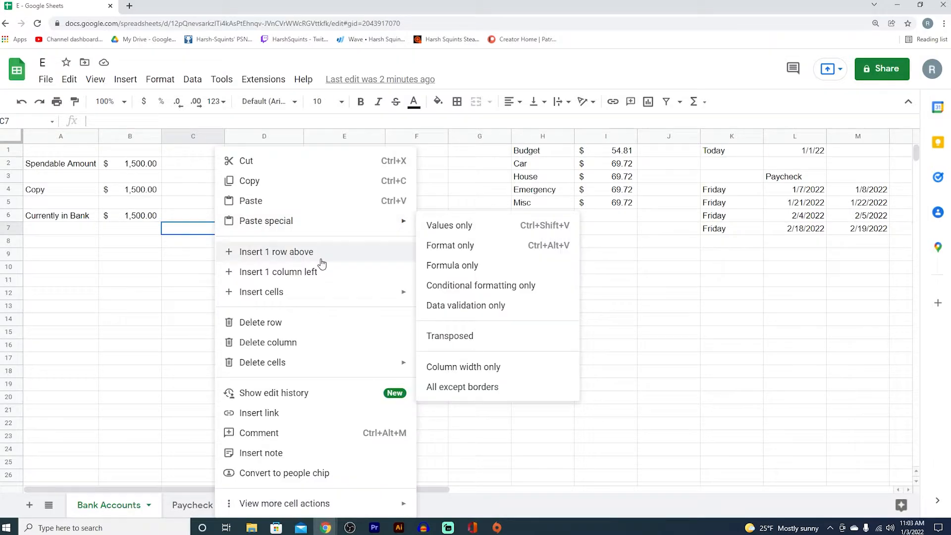
left_click(165, 295)
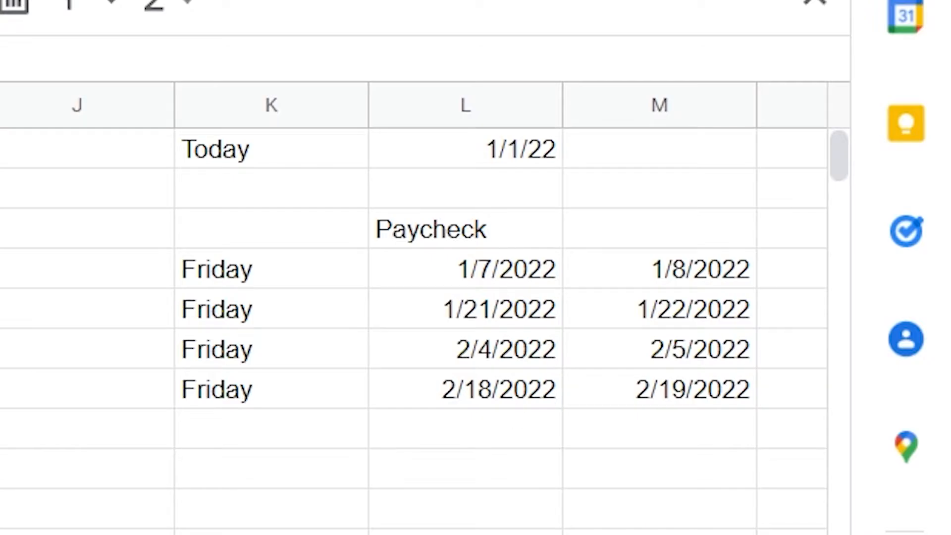
- Check the computer's calendar against the Today date and the first Friday in the Paycheck date list
left_click(862, 534)
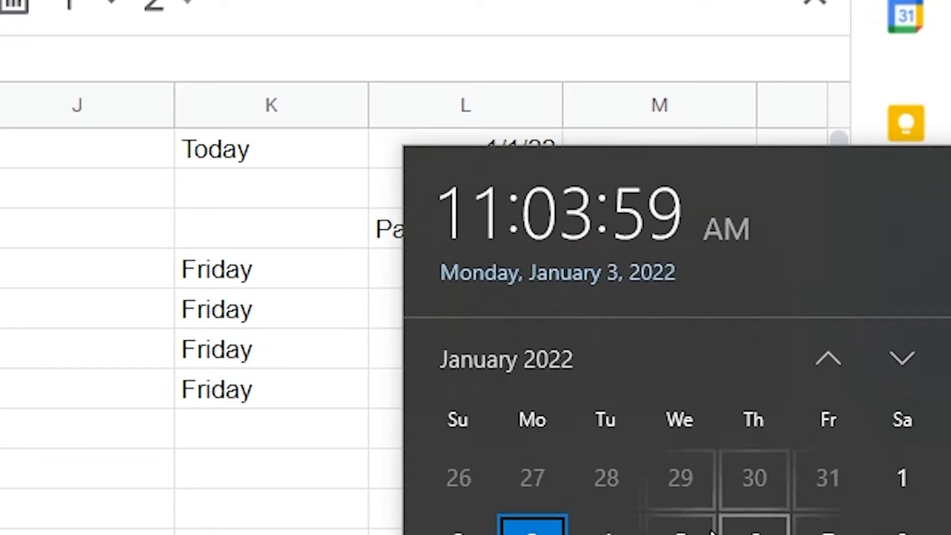
left_click(97, 527)
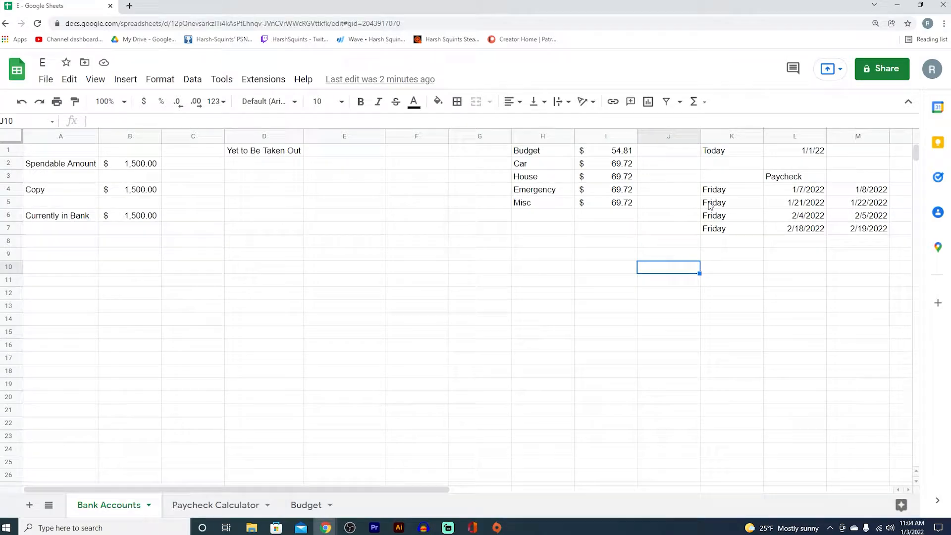
left_click(796, 190)
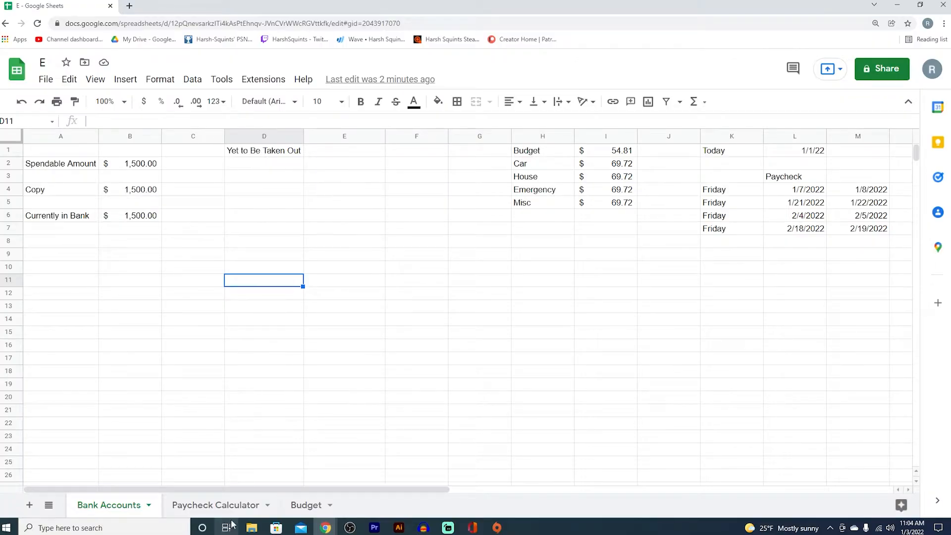
- Copy the Rent/Mortgage, Water, Stocks and Charity rows with their amounts from the Per Month list on the Budget sheet
left_click(305, 505)
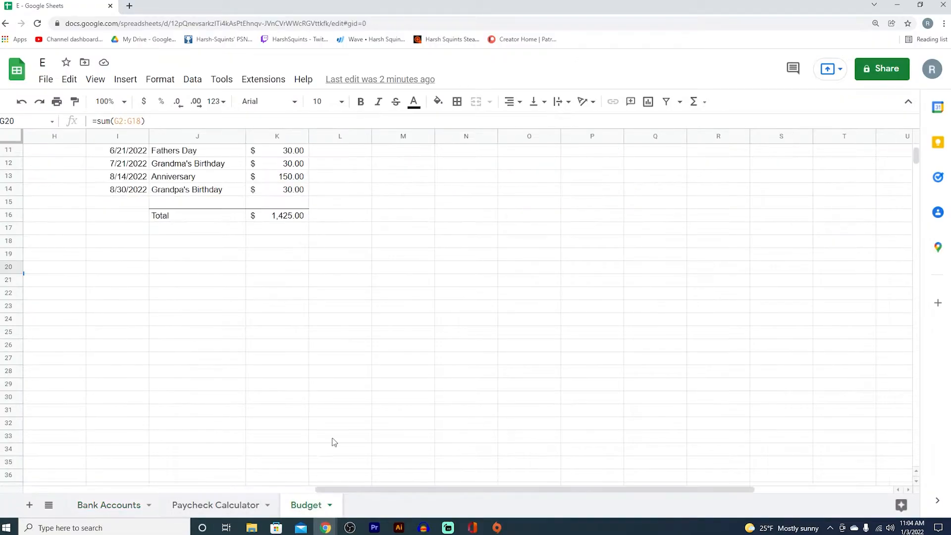
left_click_drag(395, 490, 206, 476)
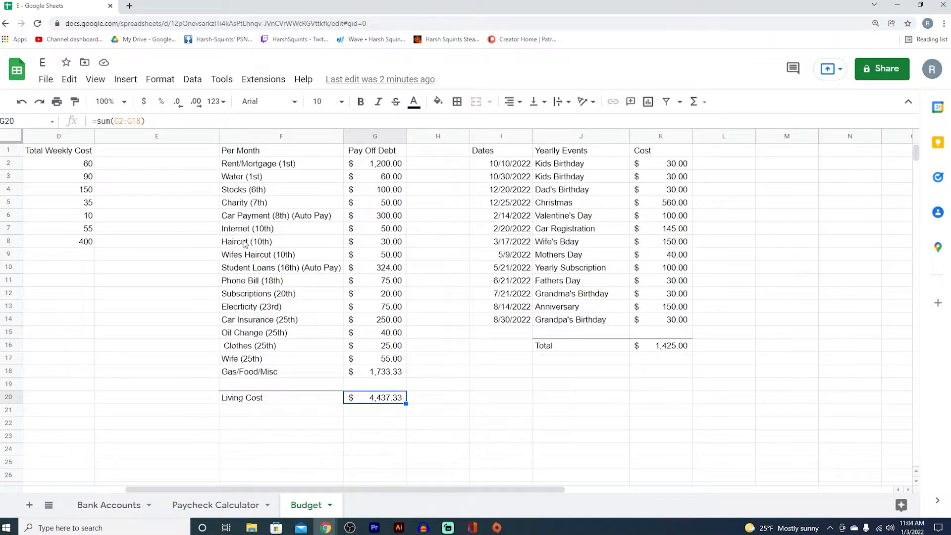
left_click(258, 164)
left_click_drag(259, 165, 362, 171)
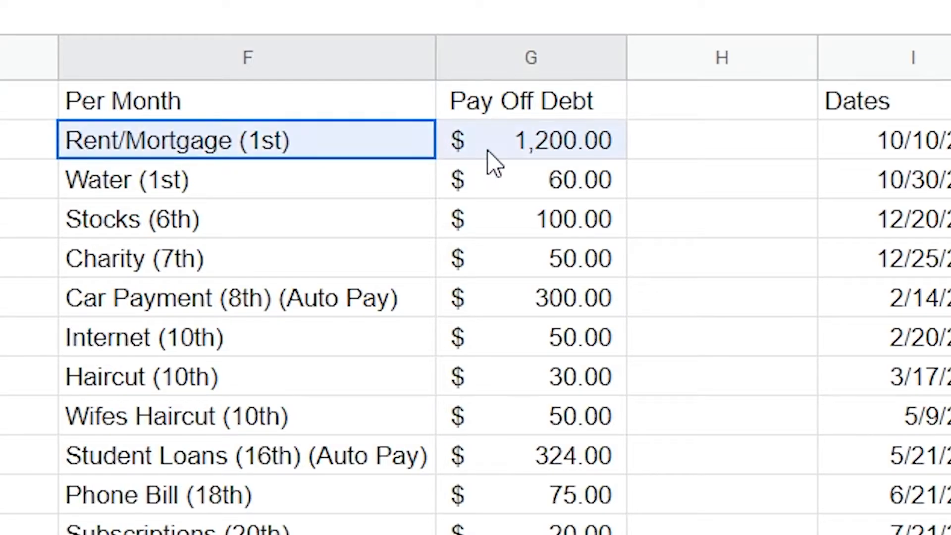
left_click_drag(519, 169, 529, 247)
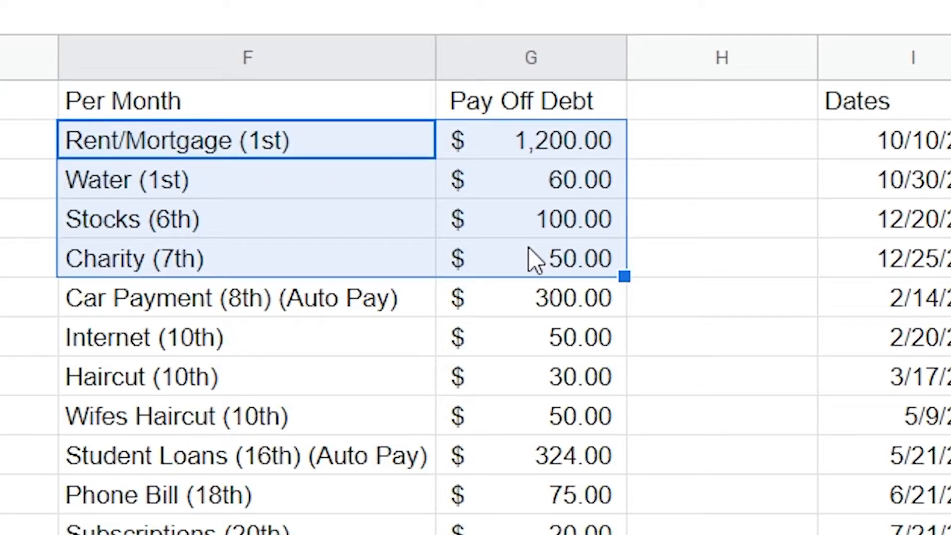
right_click(509, 247)
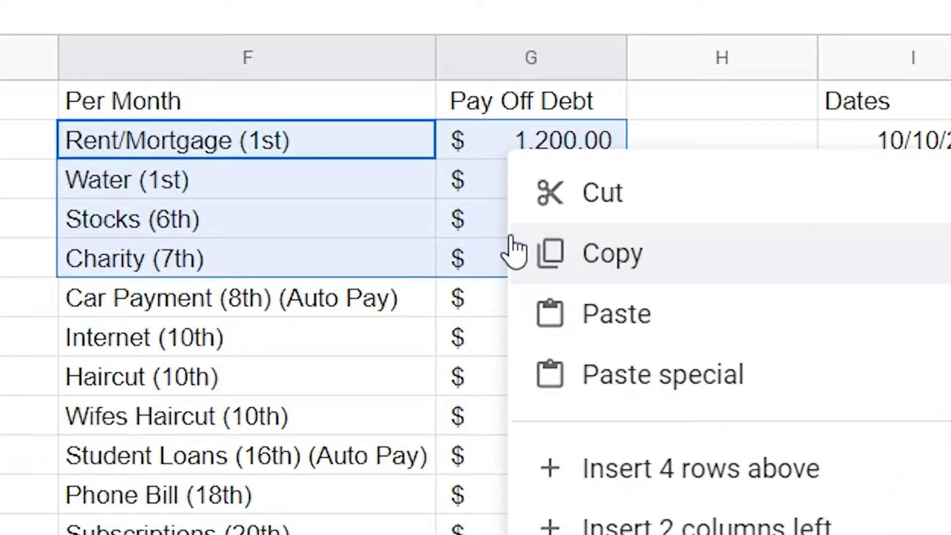
left_click(625, 257)
- Paste the copied bills beside Yet to Be Taken Out on the Bank Accounts sheet, starting at cell E1
left_click(109, 505)
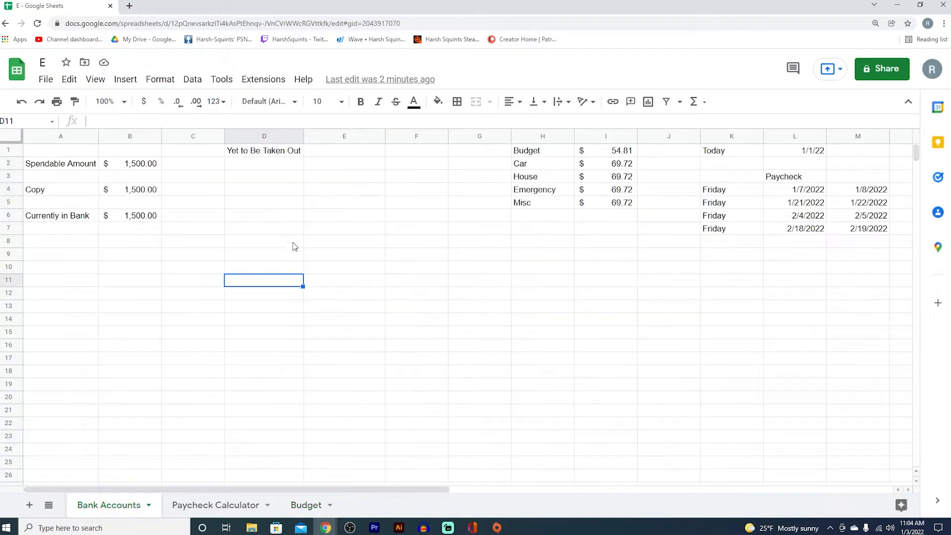
left_click(340, 151)
right_click(338, 151)
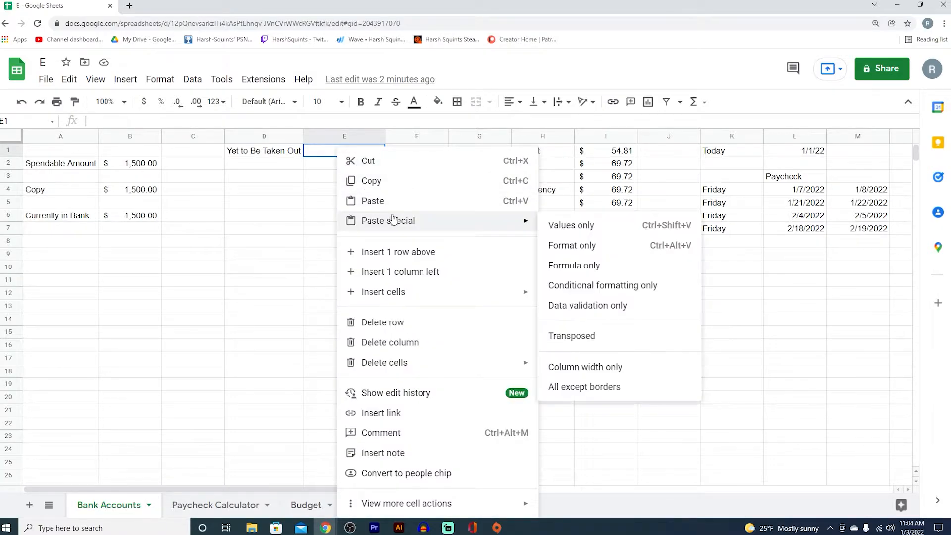
left_click(373, 201)
left_click(348, 231)
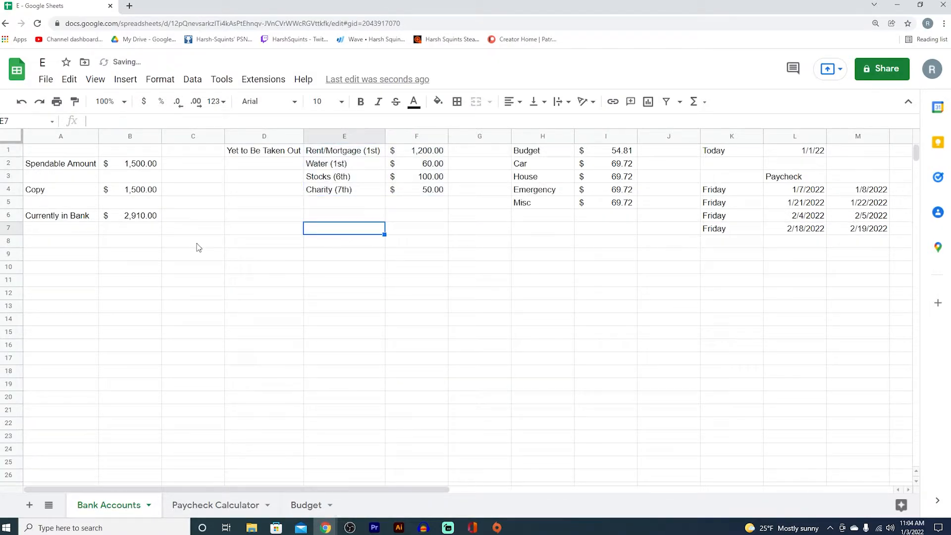
left_click(125, 138)
left_click(133, 169)
left_click(158, 124)
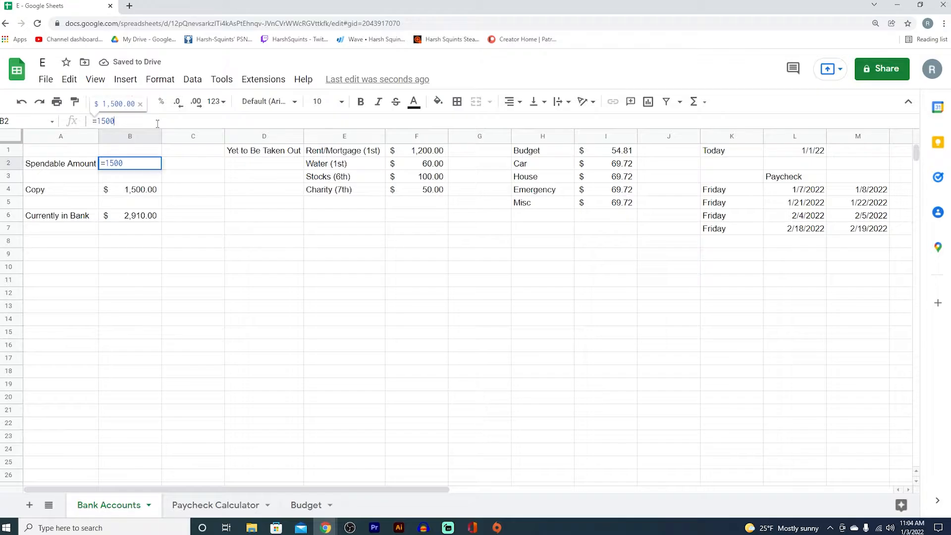
type("-1200")
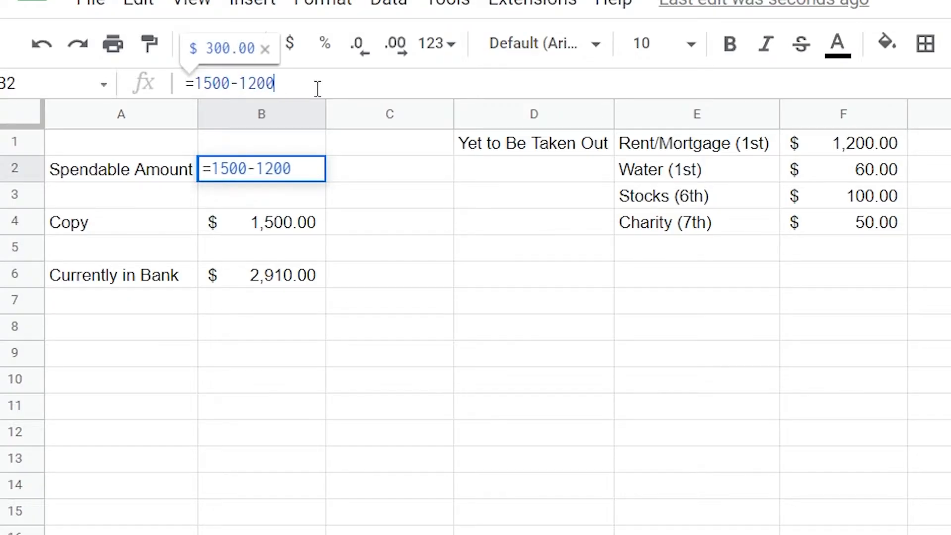
type("-60-10")
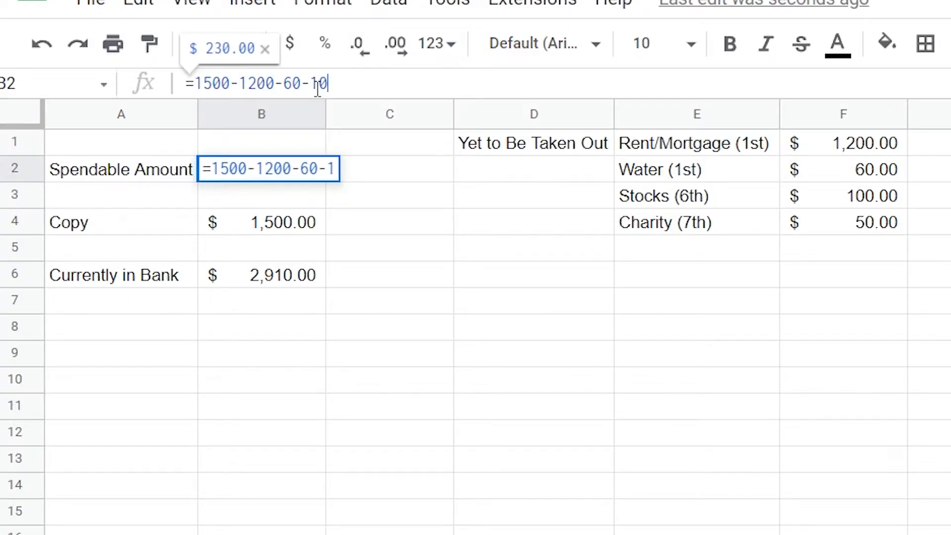
type("0-50")
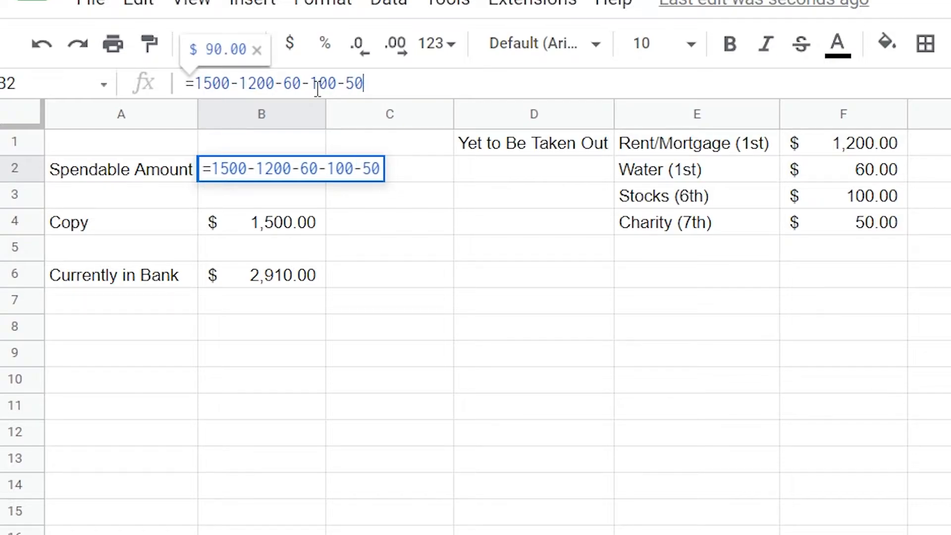
key("Return")
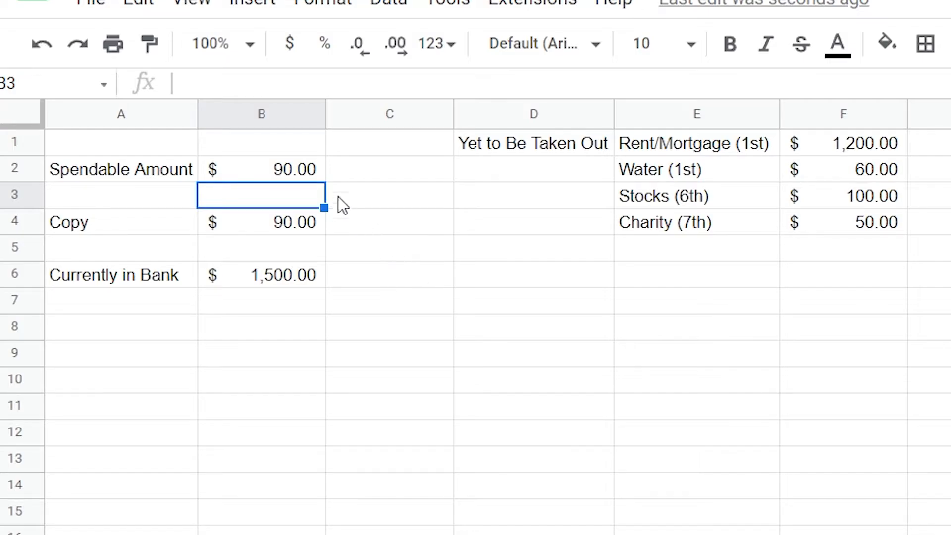
- Review the Spendable Amount formula in cell B2 against the bills listed beside Yet to Be Taken Out
right_click(331, 171)
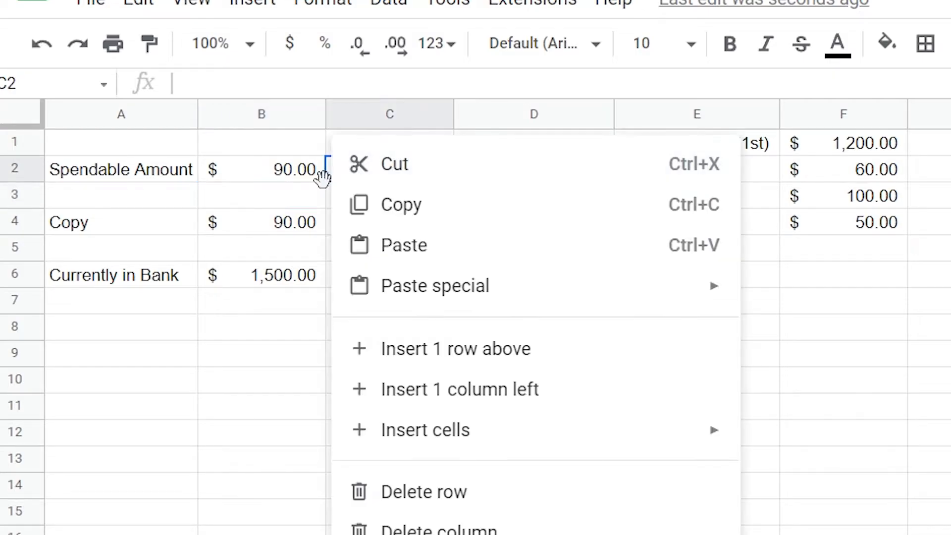
left_click(287, 179)
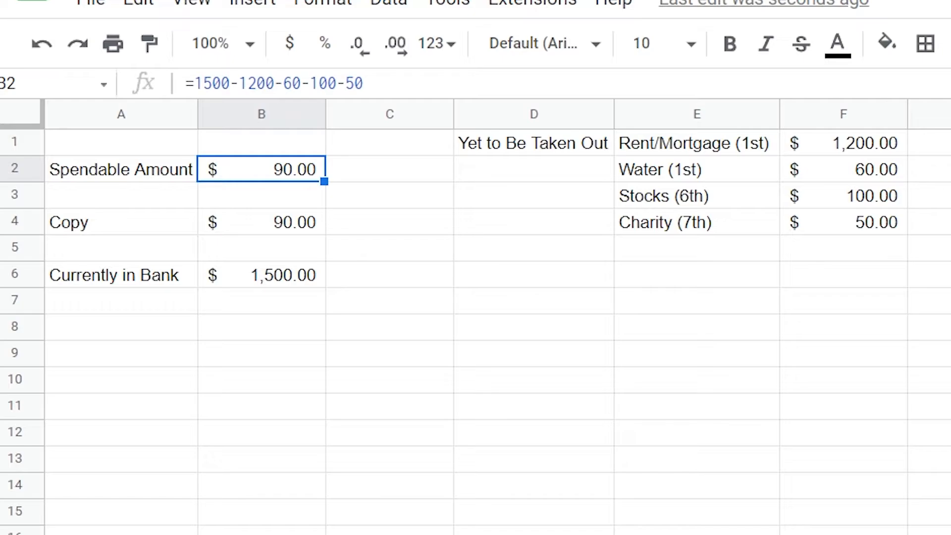
left_click(466, 92)
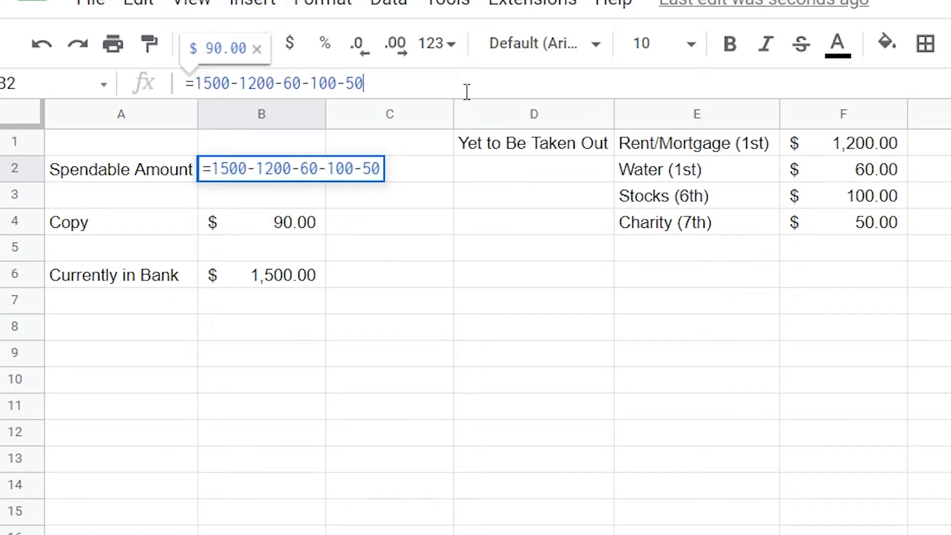
left_click(477, 257)
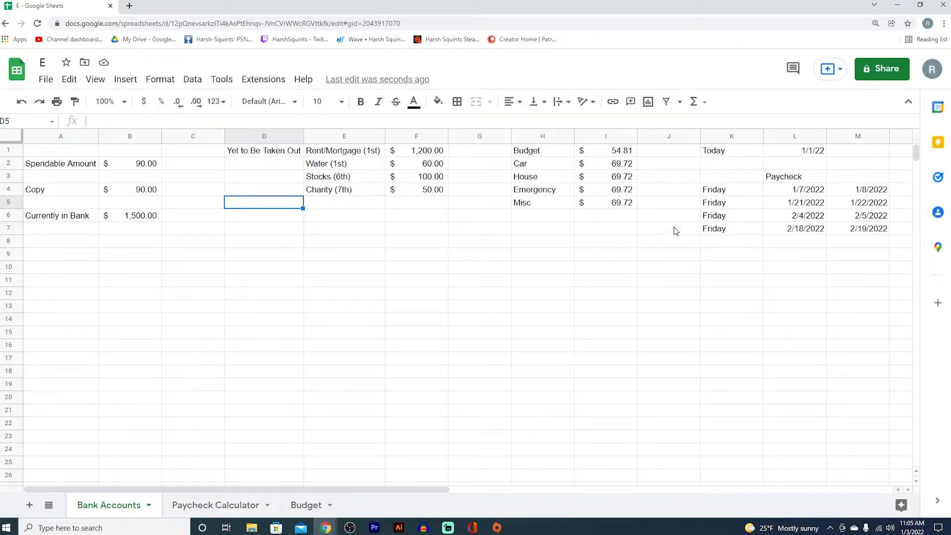
- Set the Today date in cell L1 to 1/7/22 and check the computer's calendar
left_click(803, 157)
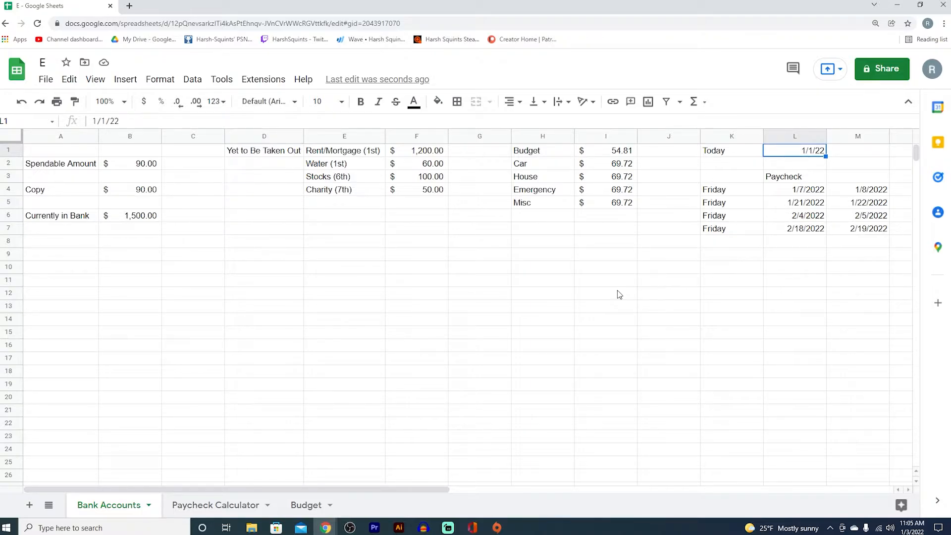
type("1/7/2")
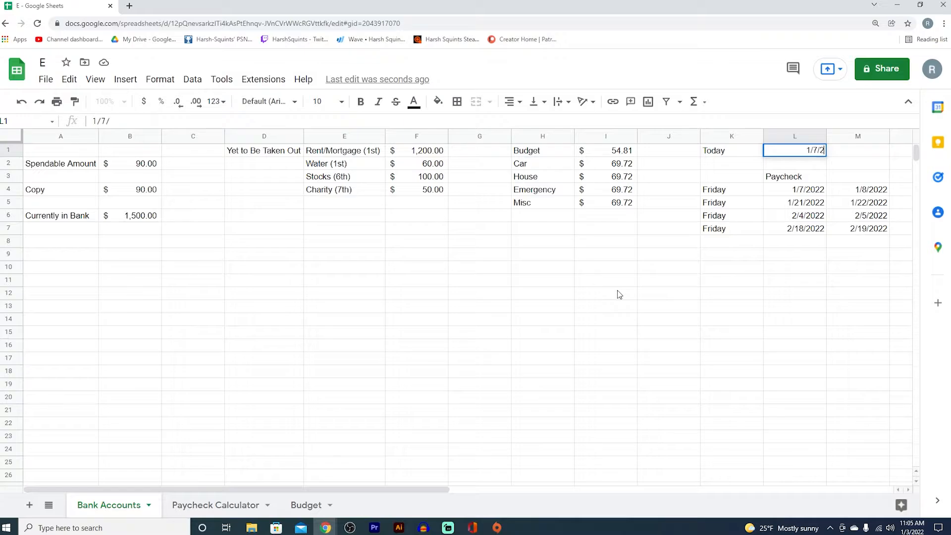
type("2")
key("Return")
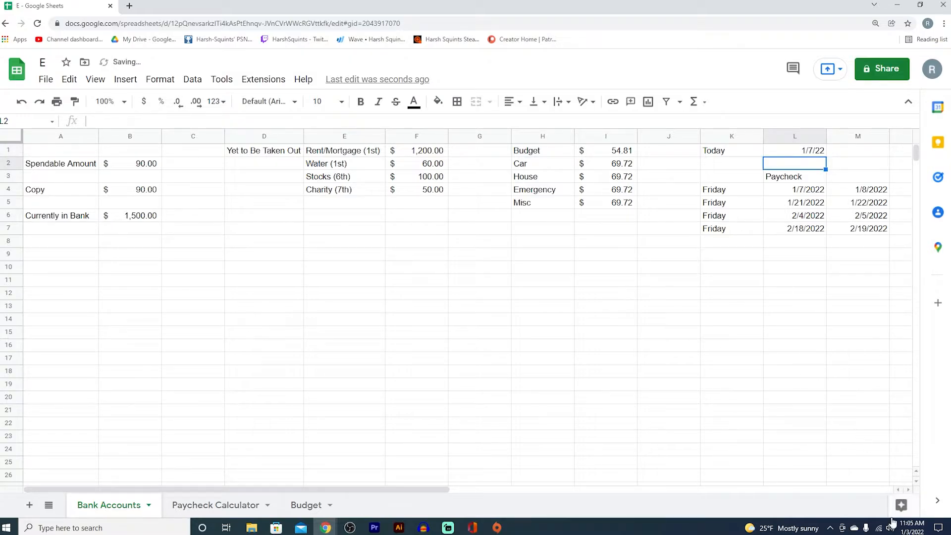
left_click(912, 527)
left_click(416, 334)
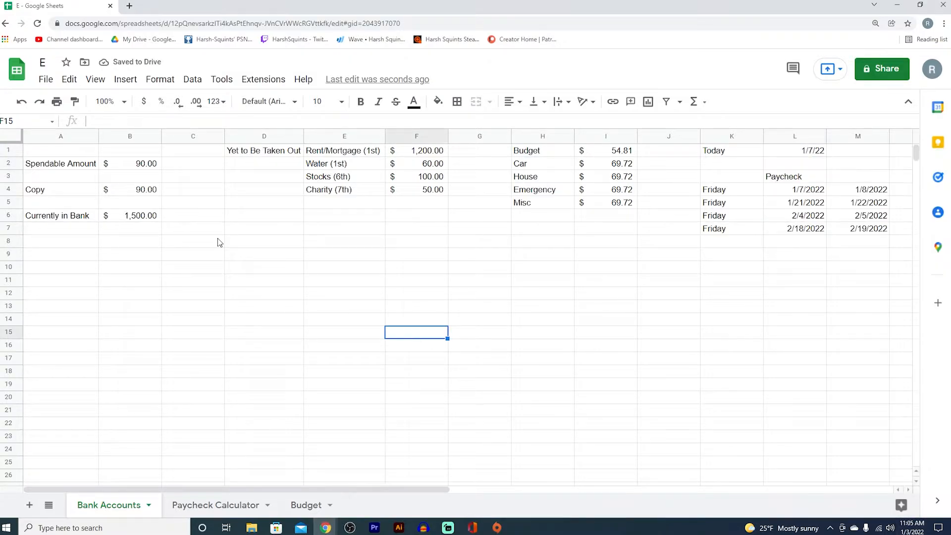
- Add the two paychecks to the Spendable Amount by appending +1400+1400 to its formula in B2
left_click(113, 170)
left_click(208, 122)
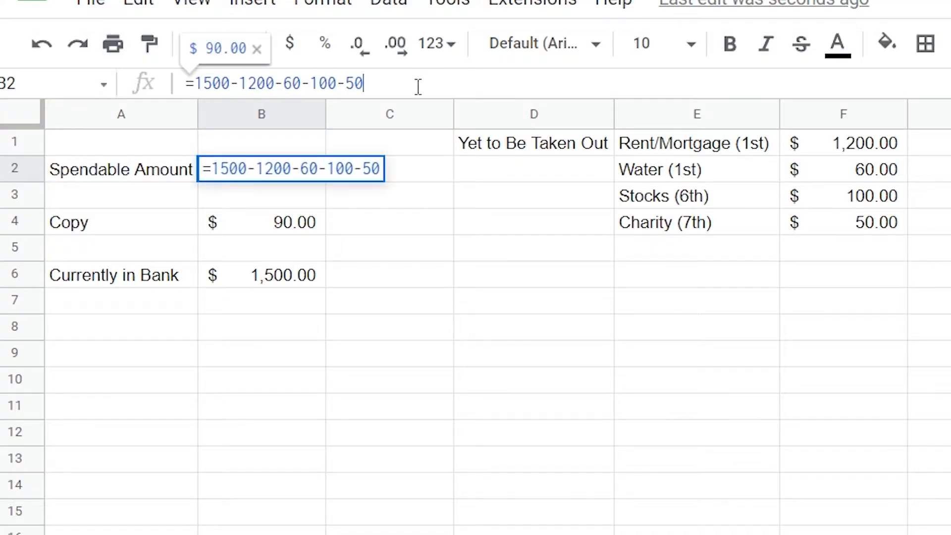
type("+1400+1400")
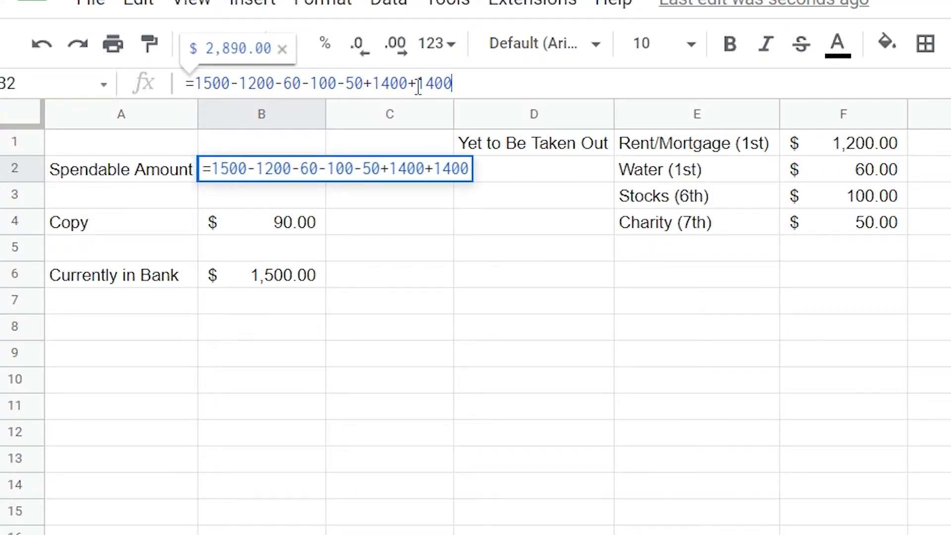
key("Return")
left_click(532, 458)
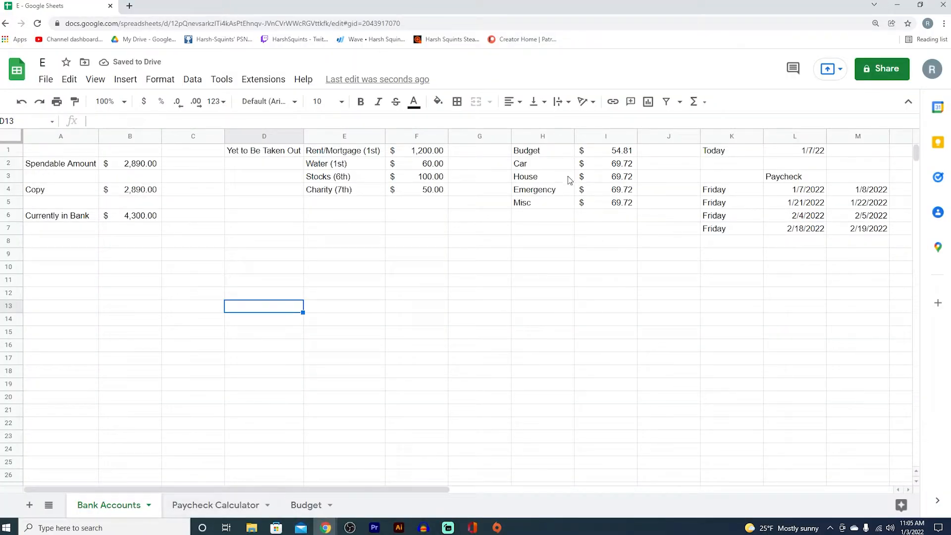
- Examine the Car amounts of both paychecks and the combined Budget to Misc list on the Paycheck Calculator sheet
left_click(223, 505)
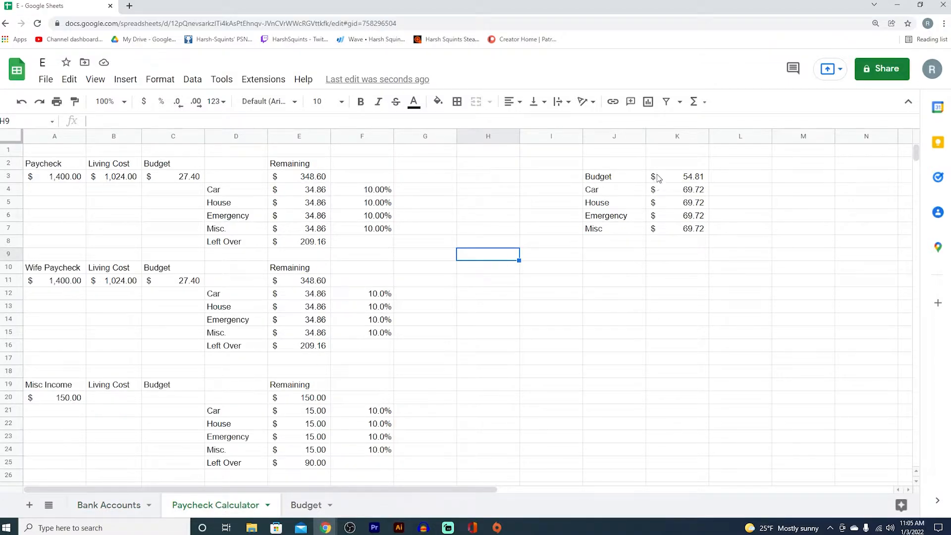
left_click(317, 192)
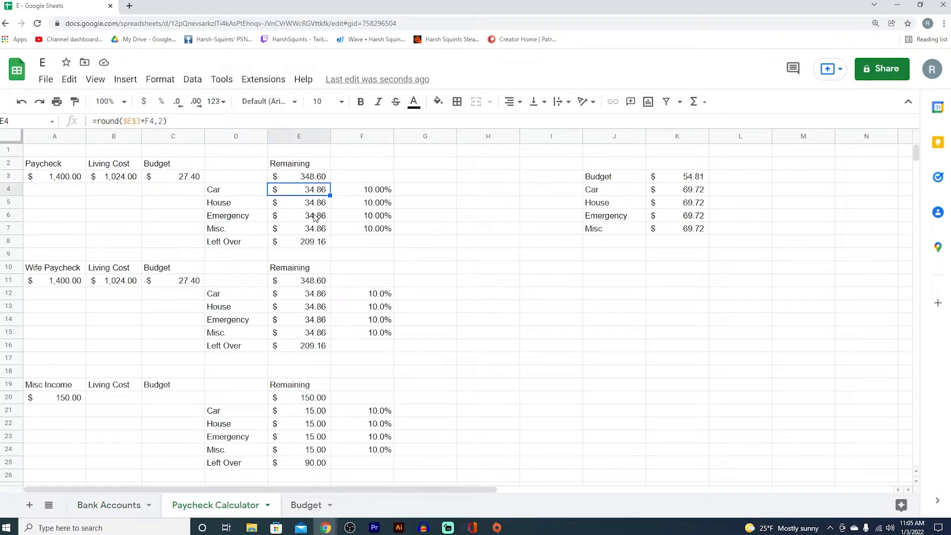
left_click(310, 296)
left_click(707, 191)
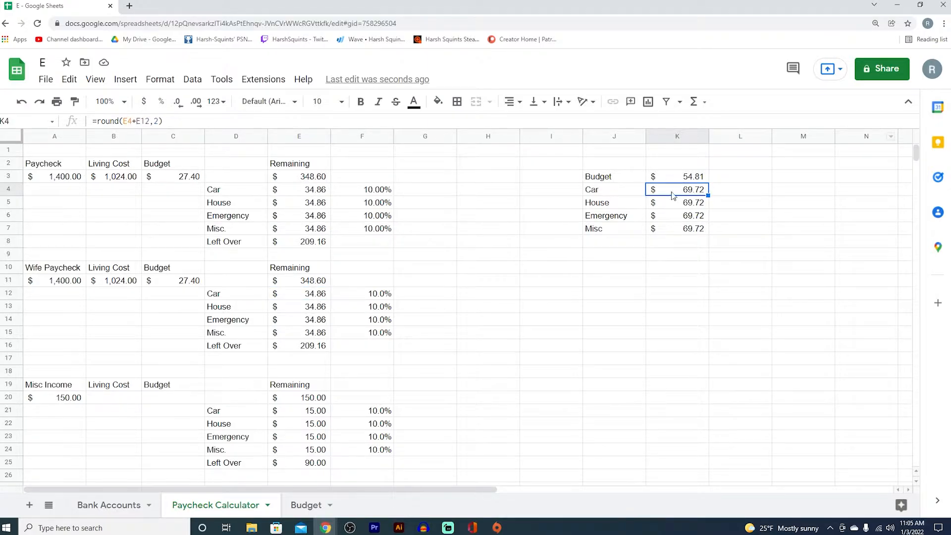
left_click_drag(614, 177, 679, 230)
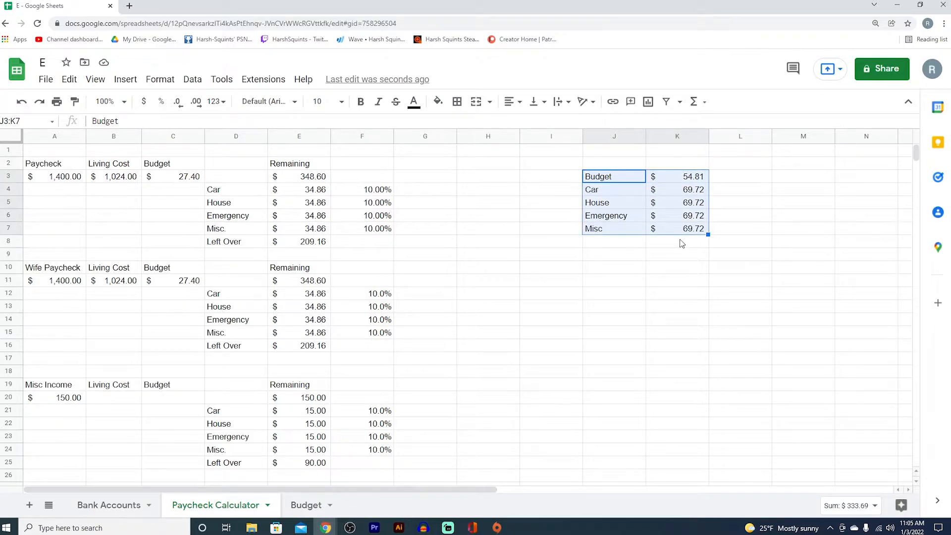
- Copy the Budget to Misc list in H1:I5 on the Bank Accounts sheet and paste it values-only below Charity, starting at E5
left_click(124, 503)
left_click_drag(537, 151, 601, 204)
key("ctrl+c")
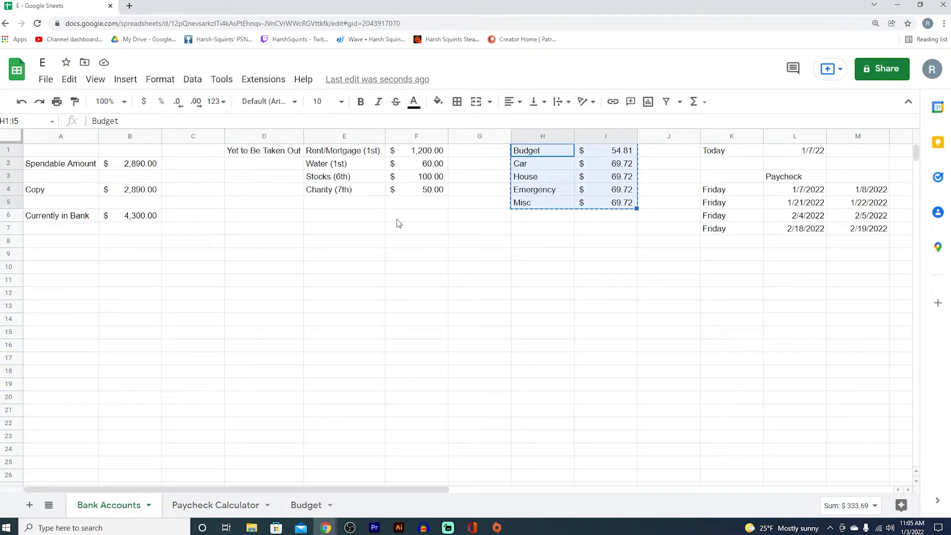
left_click(357, 202)
right_click(356, 202)
mouse_move(421, 220)
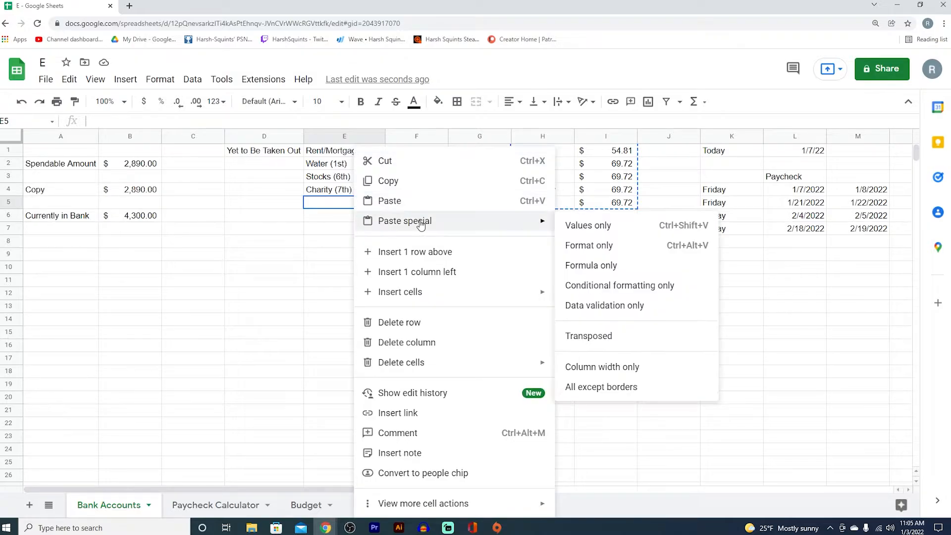
left_click(686, 223)
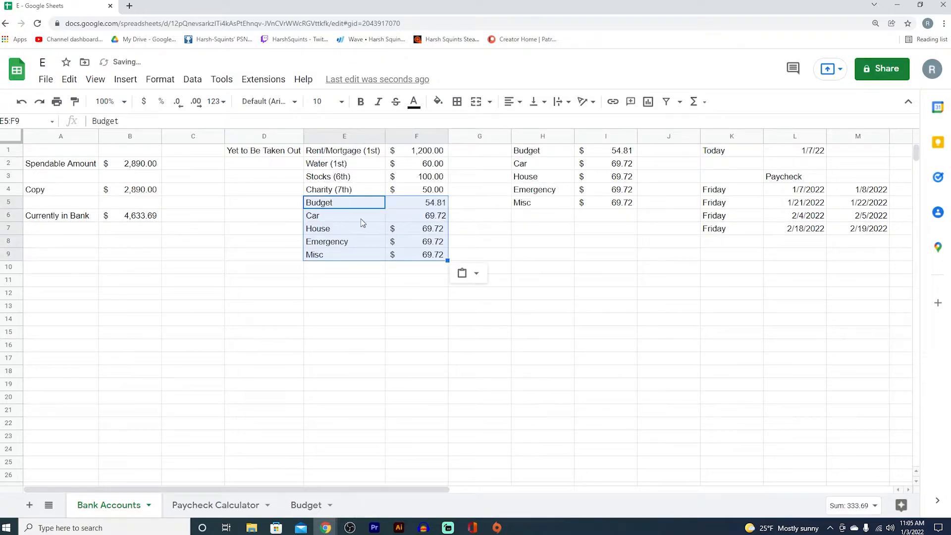
left_click(407, 290)
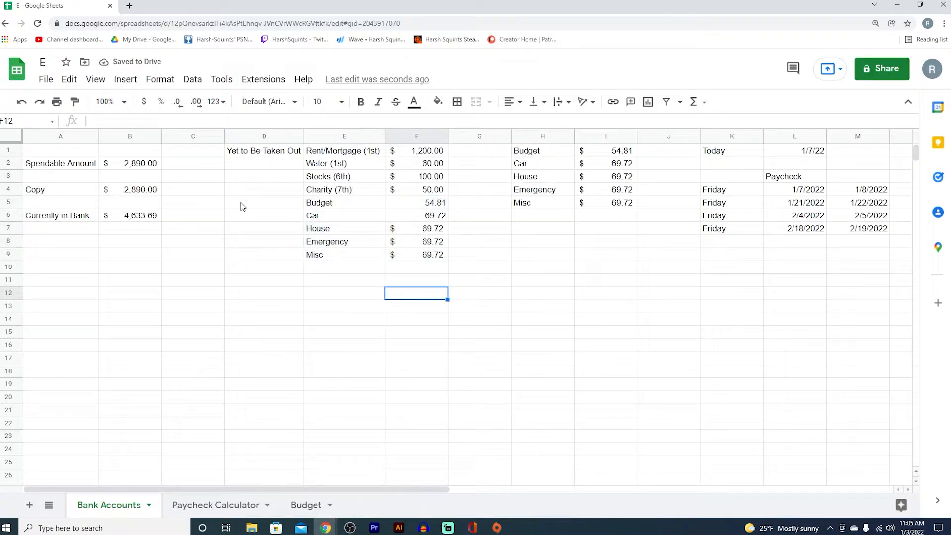
- Subtract the five allocations from the Spendable Amount by appending -54.81-69.72-69.72-69.72-69.72 to its formula
left_click(151, 168)
left_click(257, 121)
type("-1200-60-100-50+1400+1400-")
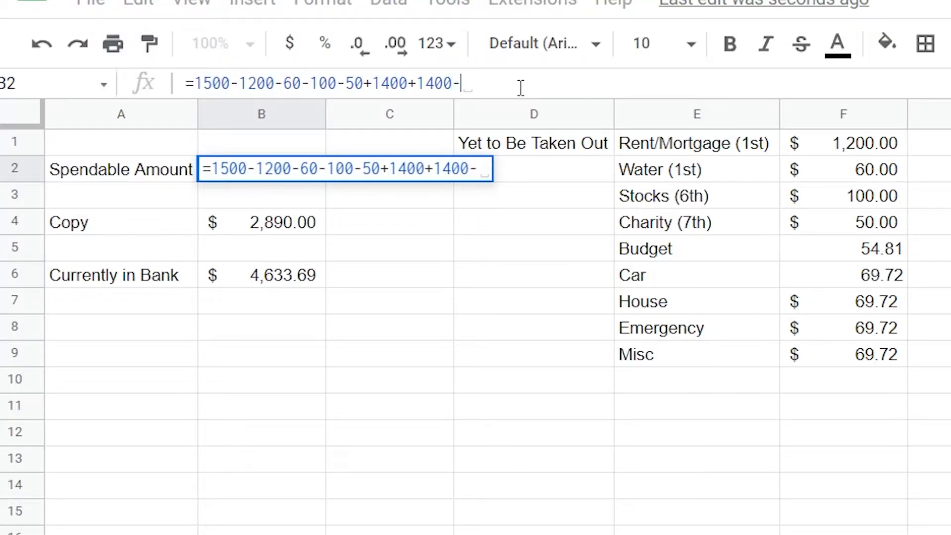
type("54.81-69")
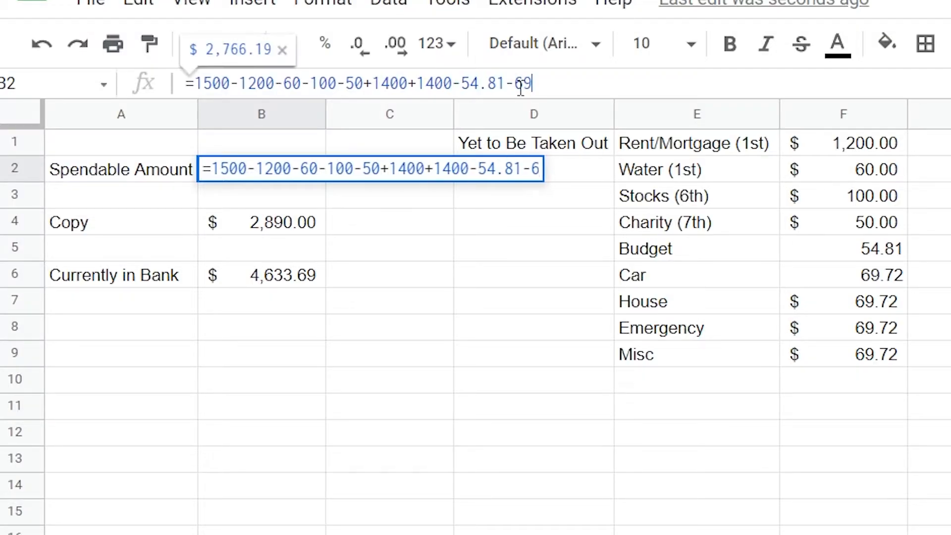
type(".72-69")
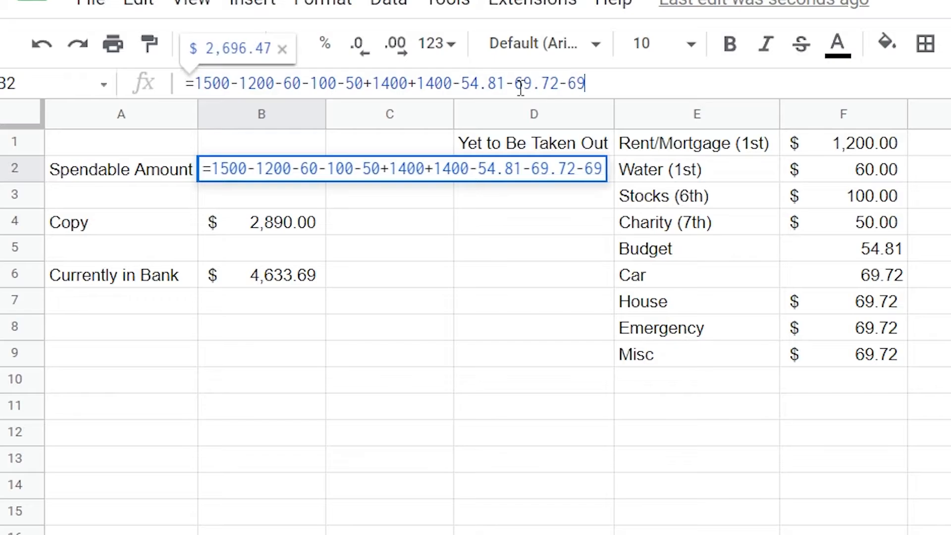
type(".72-36")
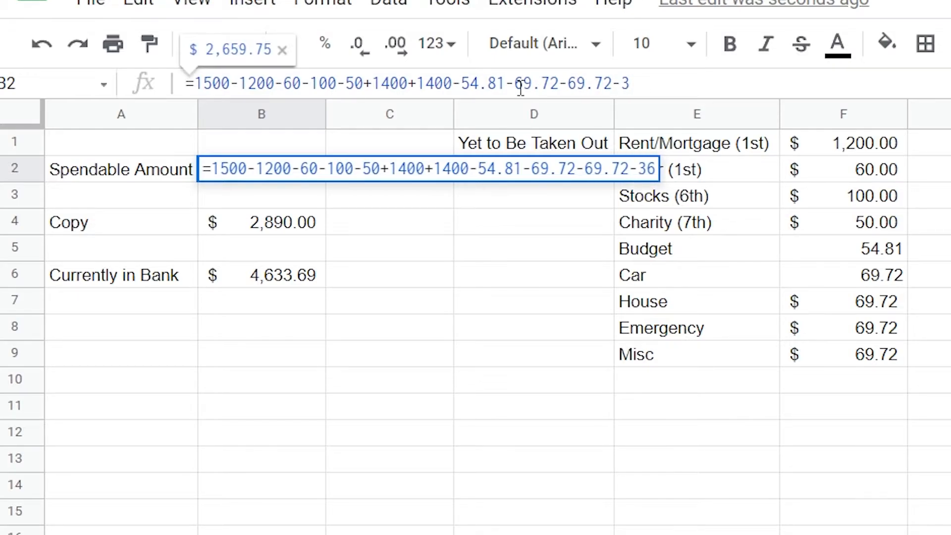
key("BackSpace")
key("BackSpace")
type("69.72")
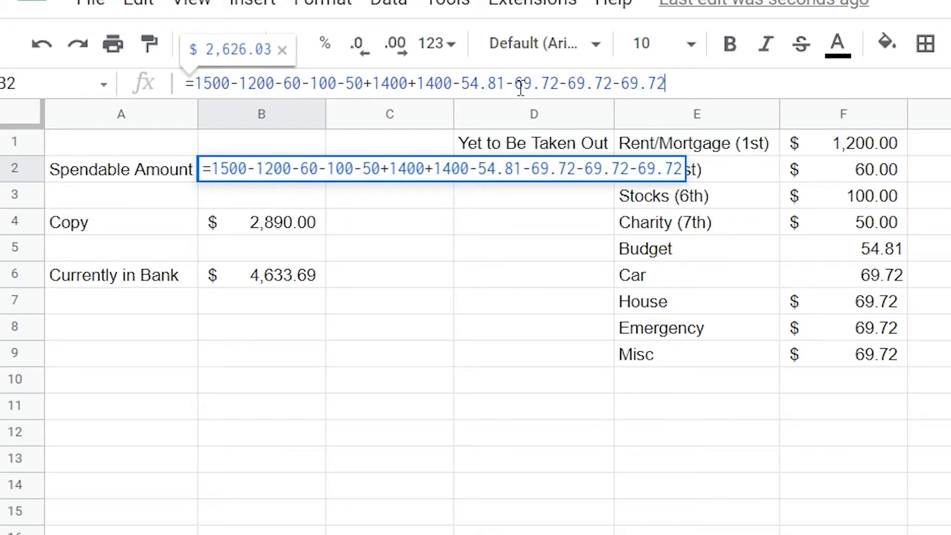
type("-69.72")
key("Return")
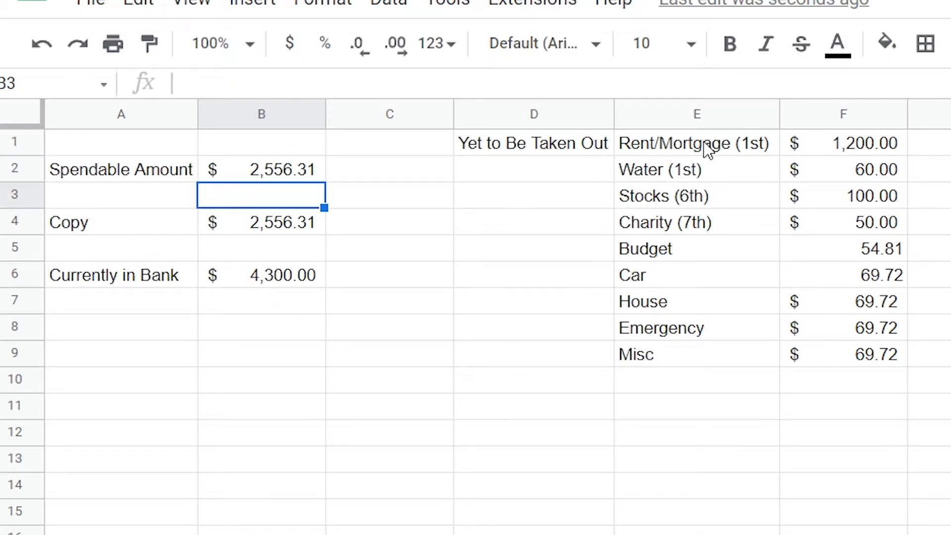
- Clear the Rent/Mortgage, Water, Stocks and Charity rows from E1:F4 and move the Budget to Misc rows up to E1
left_click_drag(692, 149, 848, 224)
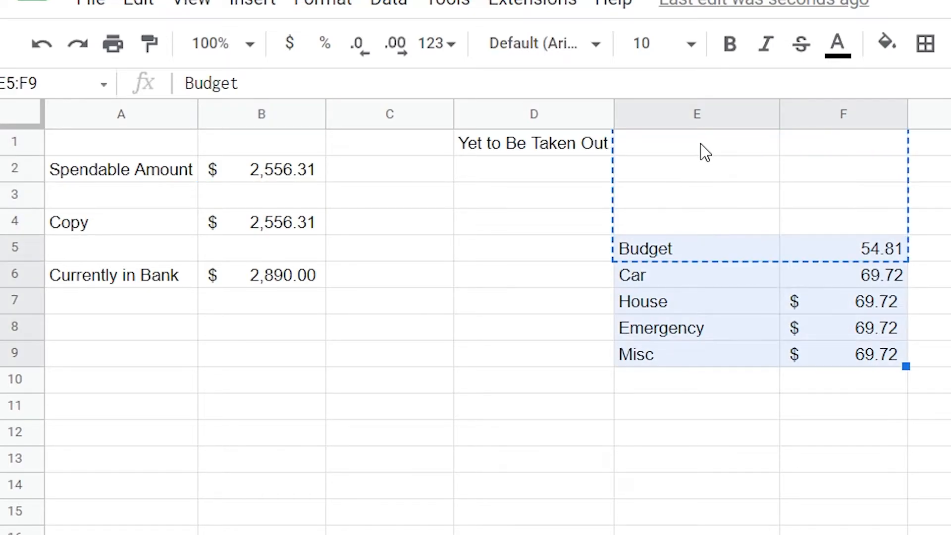
left_click_drag(700, 144, 700, 145)
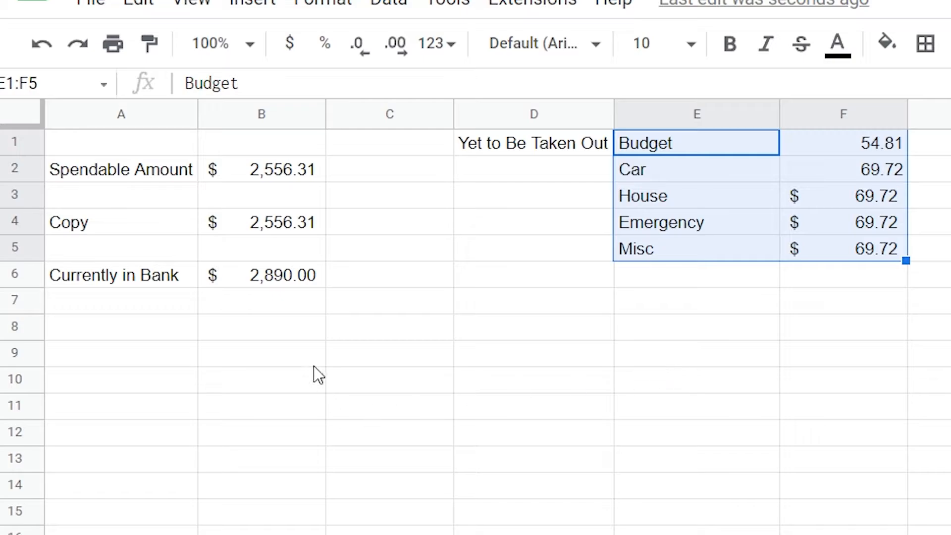
left_click(793, 337)
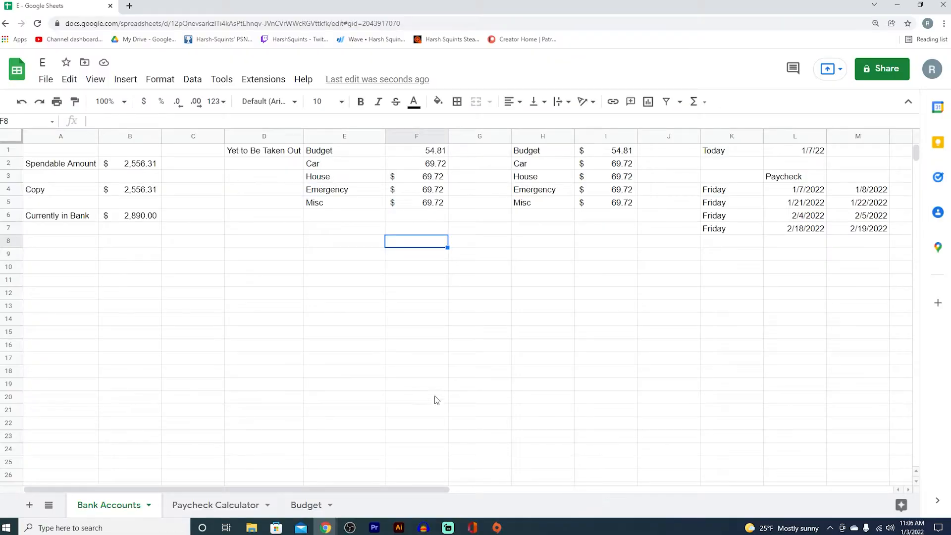
- Check the next payday in the computer's calendar, then copy the Car Payment through Subscriptions rows with their amounts from the Budget sheet
left_click(911, 527)
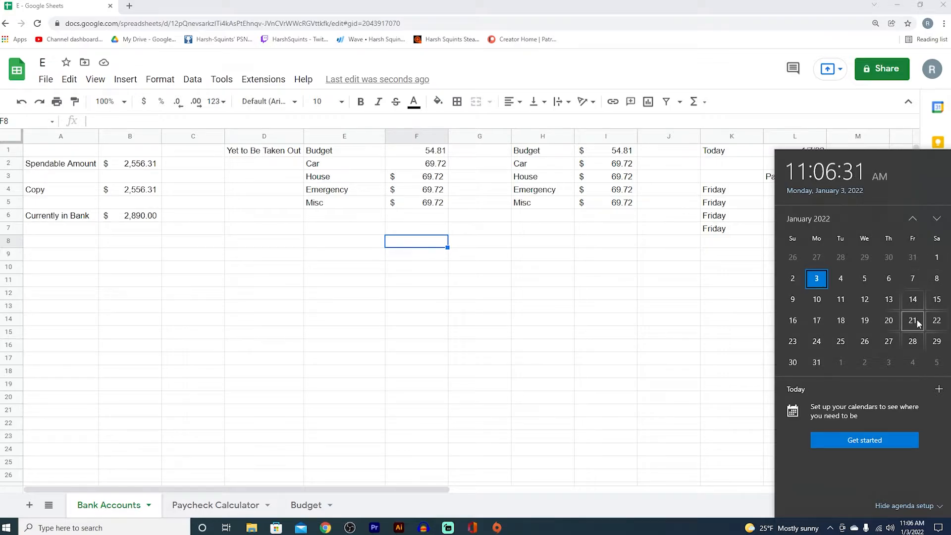
left_click(396, 366)
left_click(306, 505)
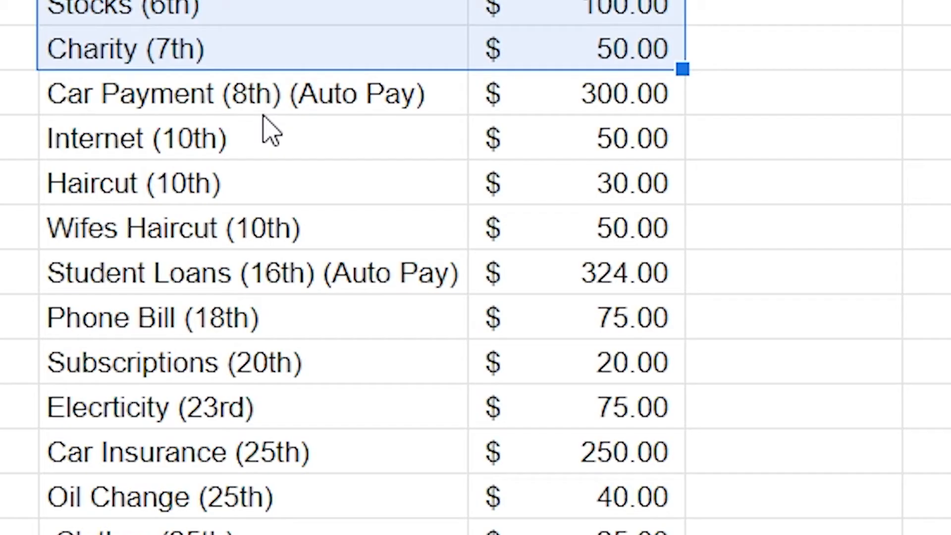
left_click_drag(282, 217, 377, 285)
left_click_drag(584, 341, 588, 364)
right_click(587, 365)
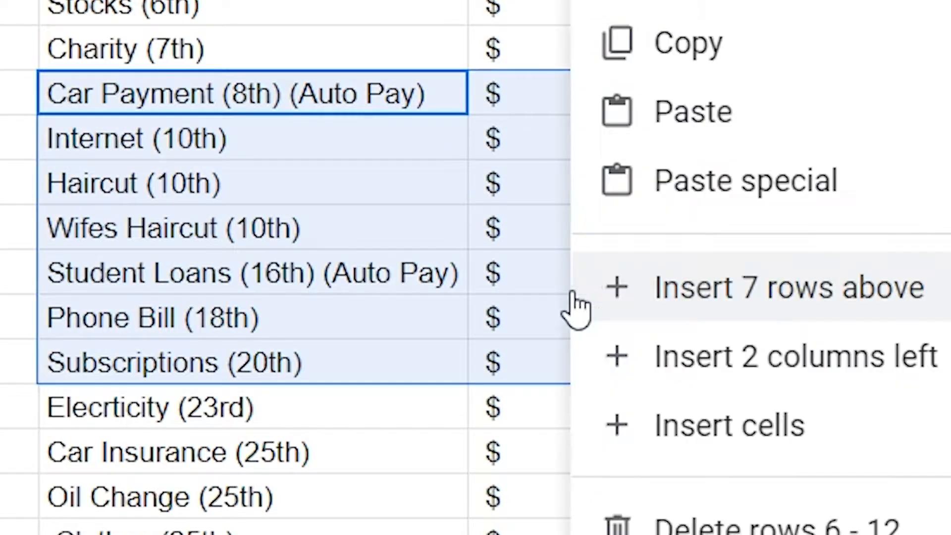
left_click(720, 69)
- Paste the copied bills below Misc on the Bank Accounts sheet, starting at cell E6
left_click(106, 504)
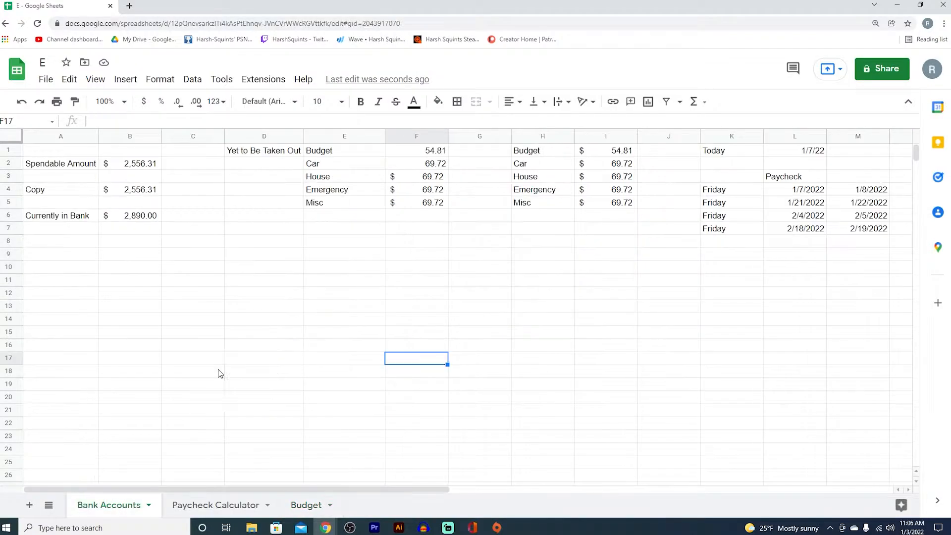
left_click(327, 218)
right_click(328, 218)
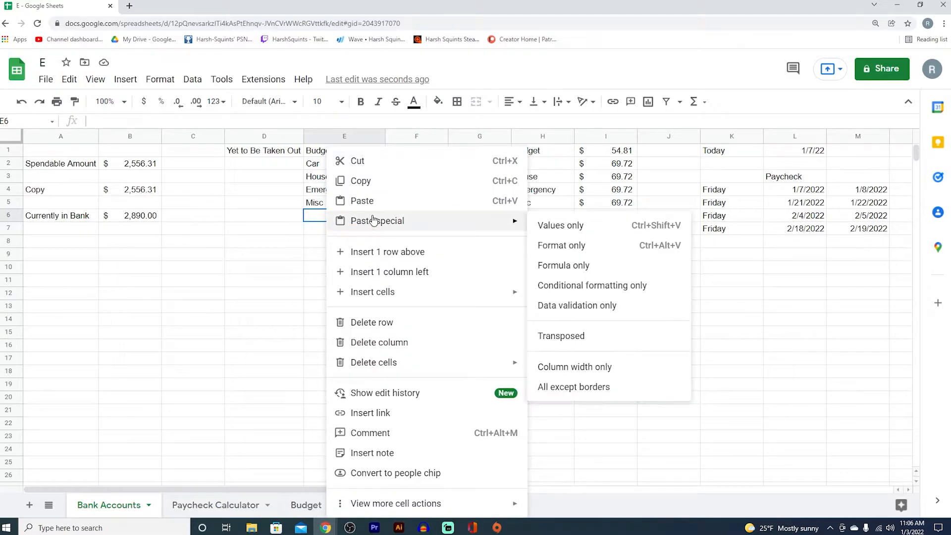
left_click(373, 208)
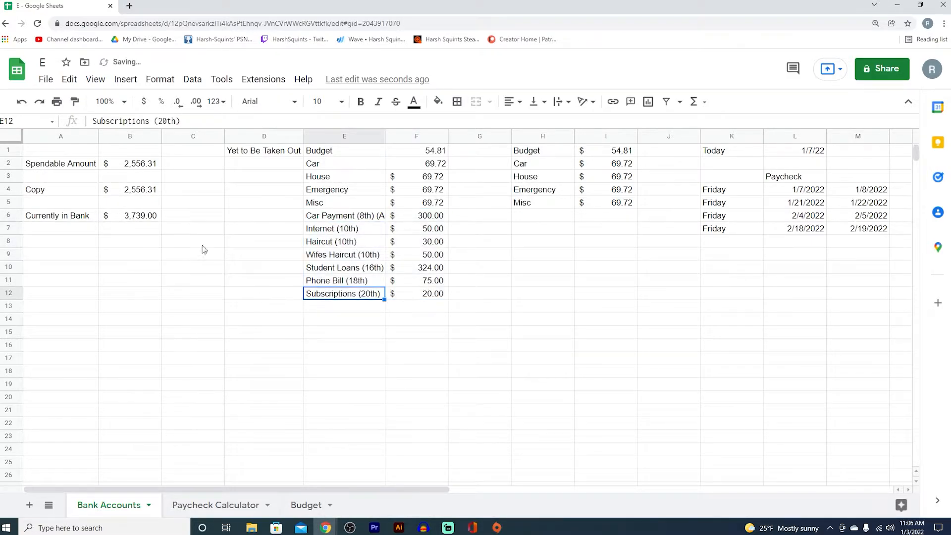
left_click(146, 167)
left_click(383, 122)
type("-")
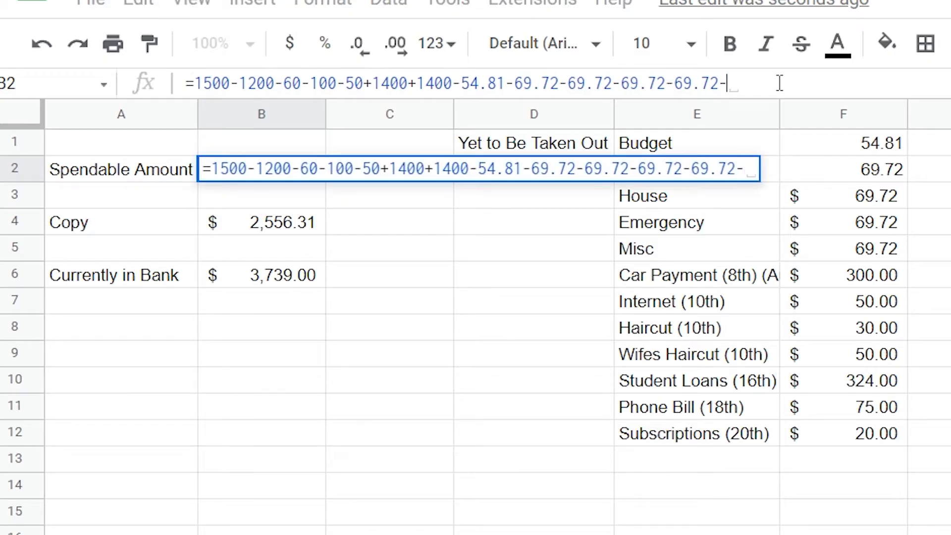
type("300-50-")
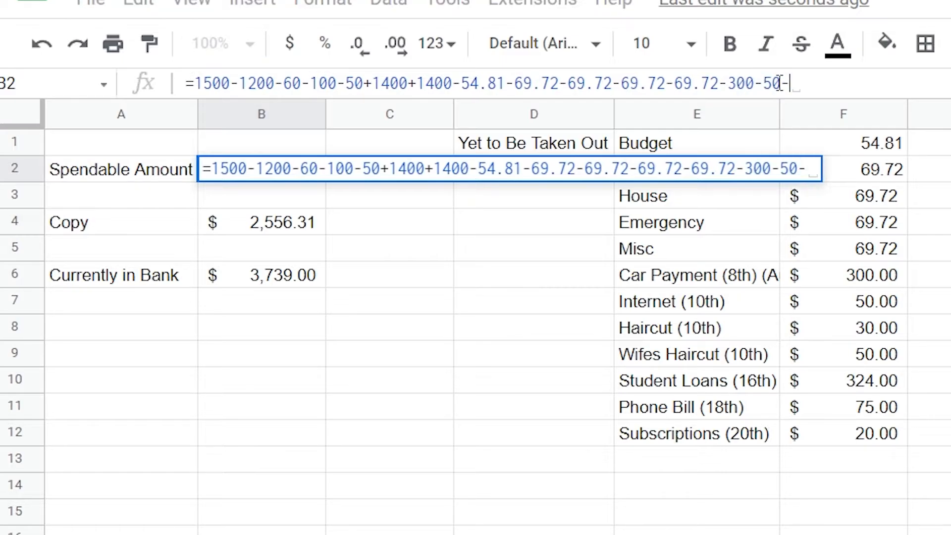
type("30-50")
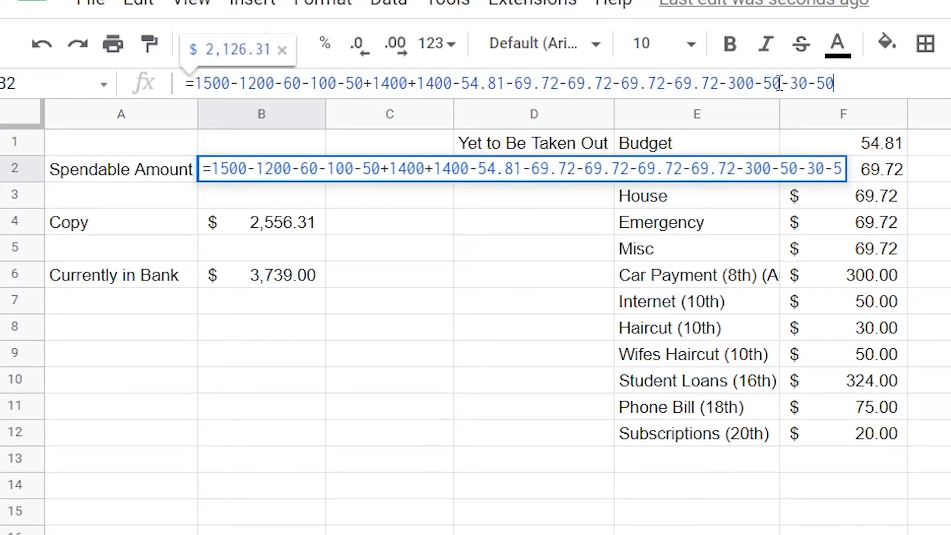
type("-324")
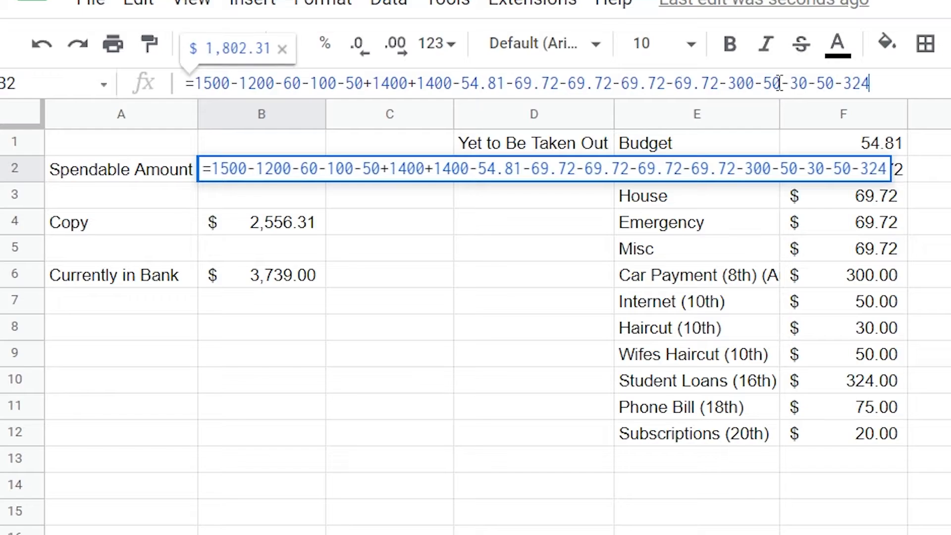
type("-75-")
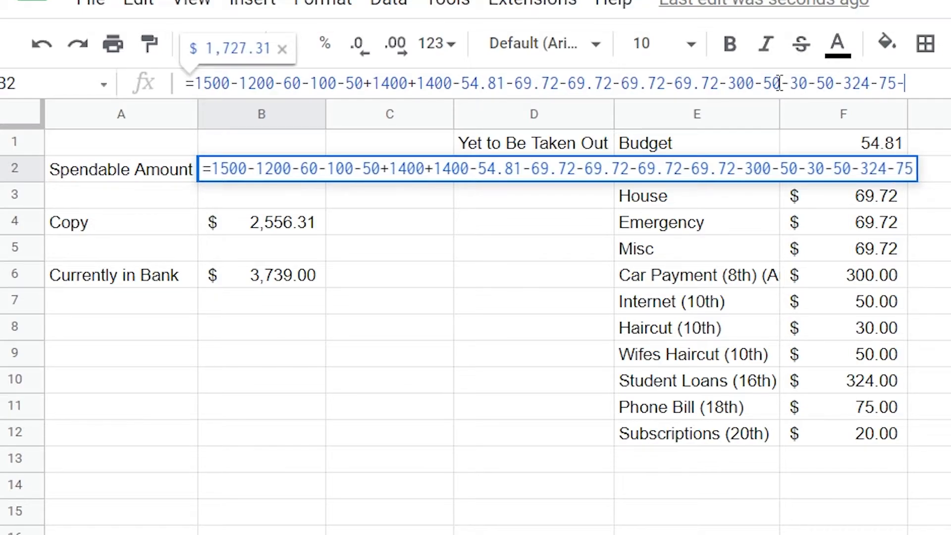
type("20")
key("Return")
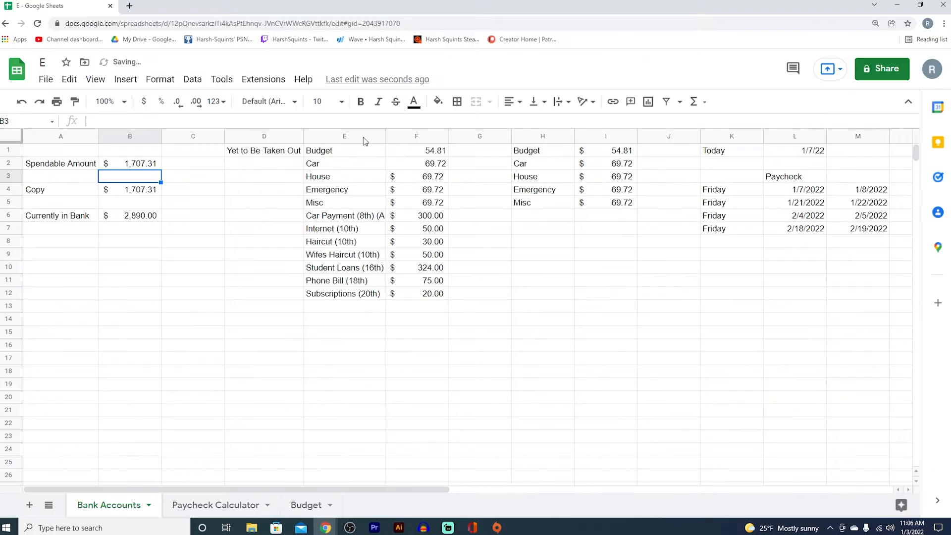
left_click(210, 315)
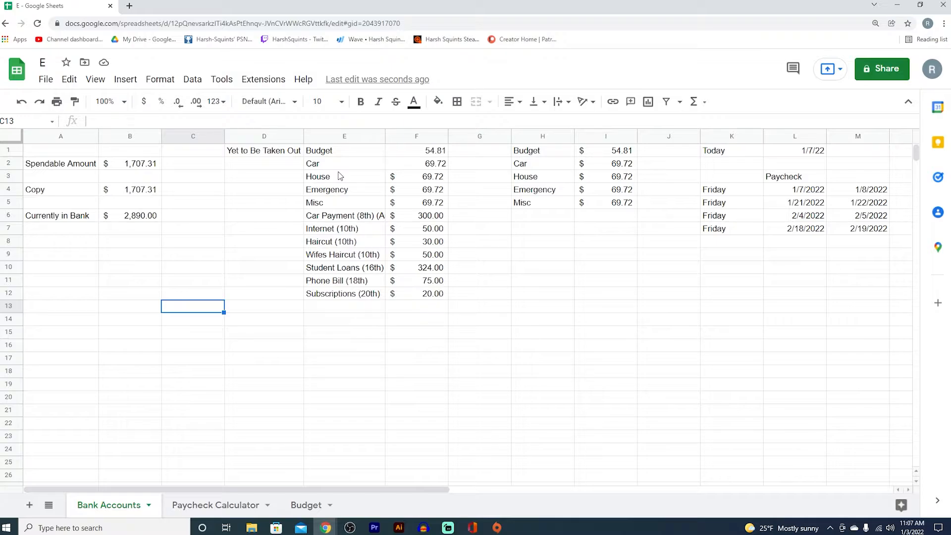
- Copy the Budget to Misc allocations in H1:I5 and paste them with a paste special option starting at cell A14
left_click_drag(535, 152, 597, 209)
key("ctrl+c")
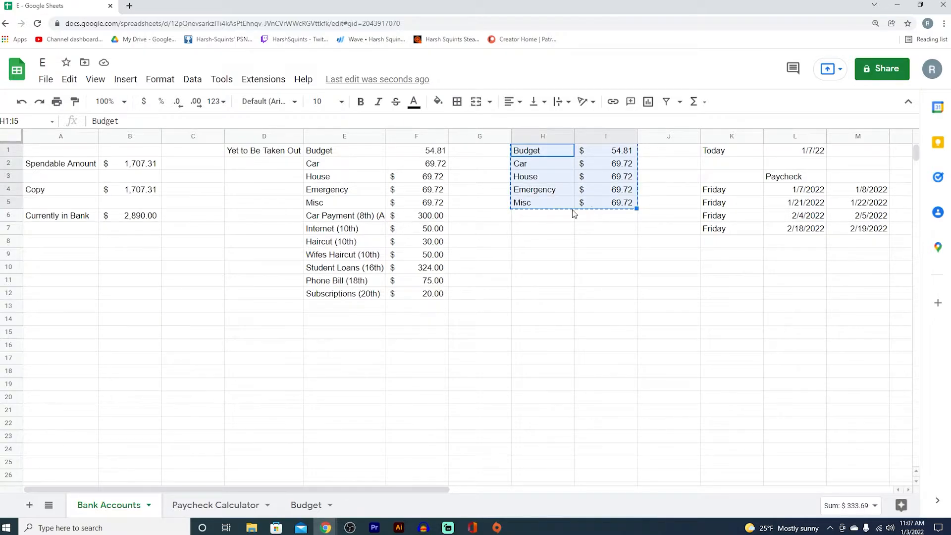
left_click(56, 321)
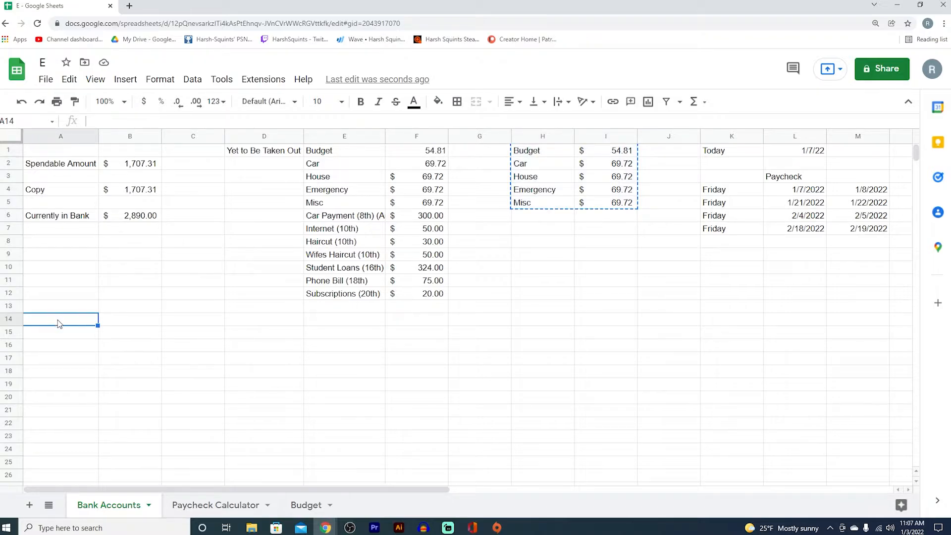
right_click(58, 323)
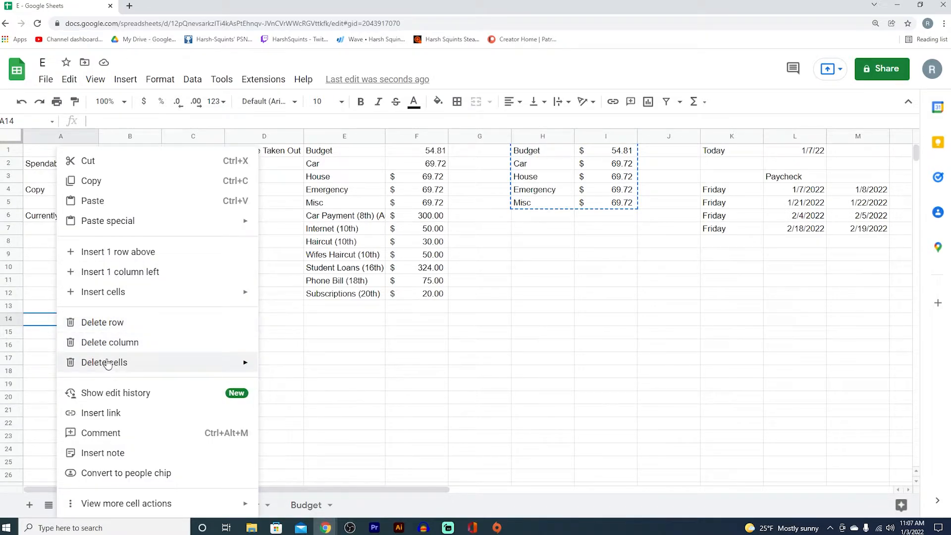
mouse_move(124, 225)
left_click(291, 225)
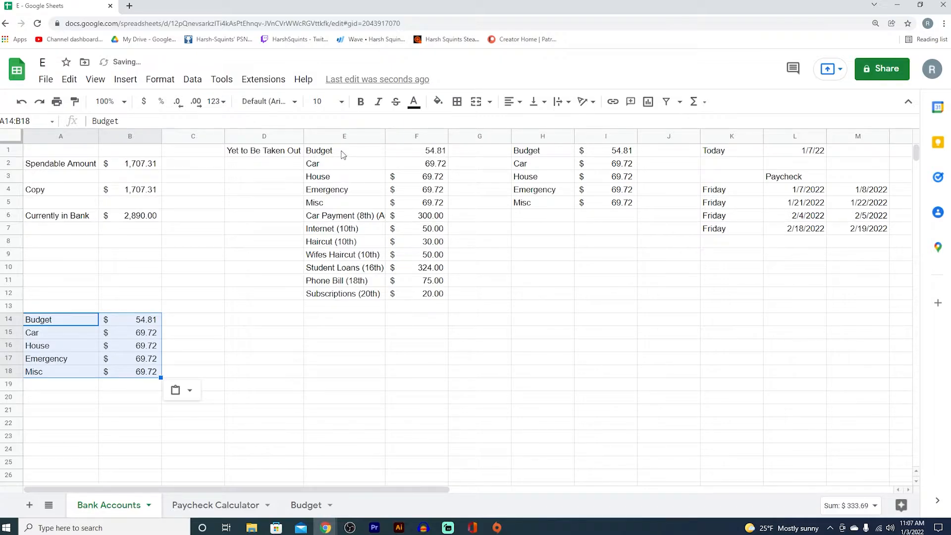
- Clear the Budget to Misc rows from E1:F5 and move the Car Payment to Subscriptions rows up to E1
left_click_drag(339, 153, 417, 204)
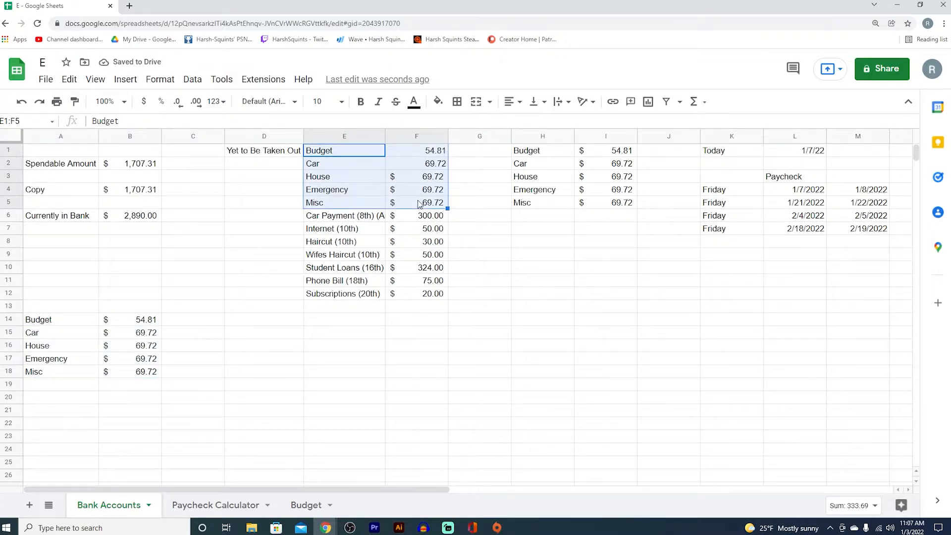
key("Delete")
left_click_drag(317, 217, 426, 293)
left_click(399, 213)
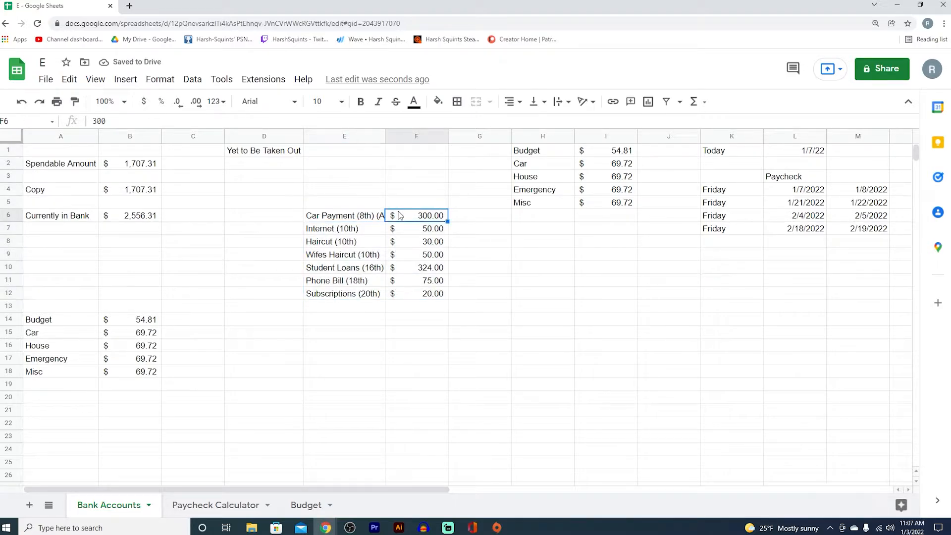
left_click_drag(370, 217, 405, 298)
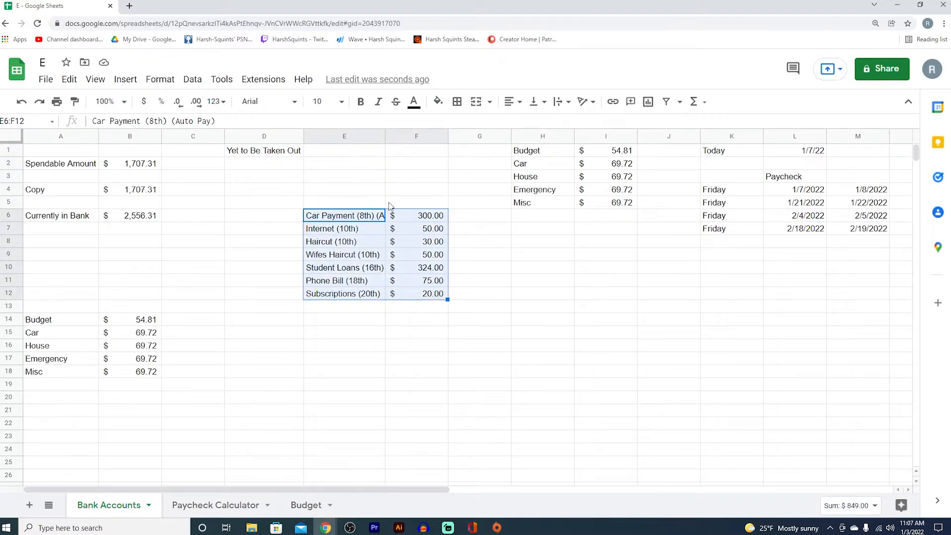
left_click_drag(389, 209, 390, 155)
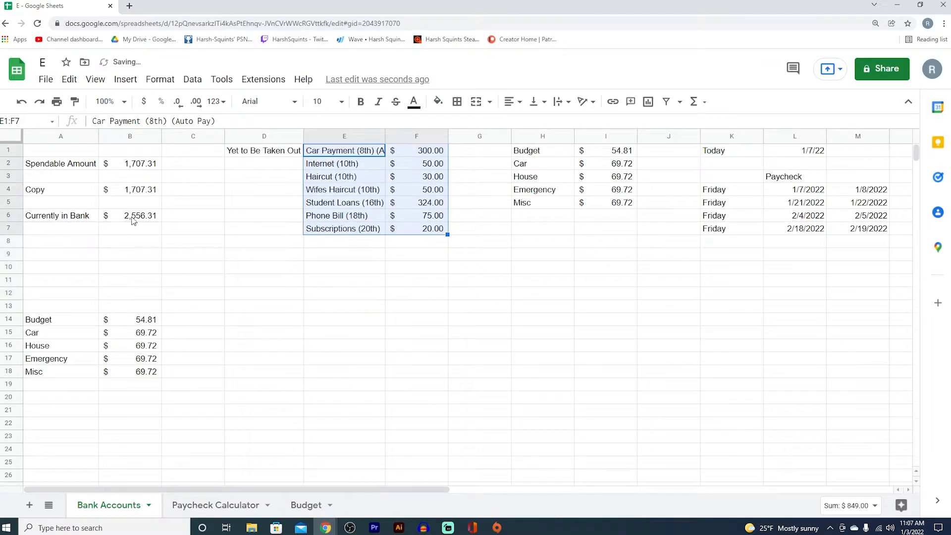
- Review the formulas behind the Currently in Bank and Spendable Amount cells
left_click(137, 216)
double_click(136, 217)
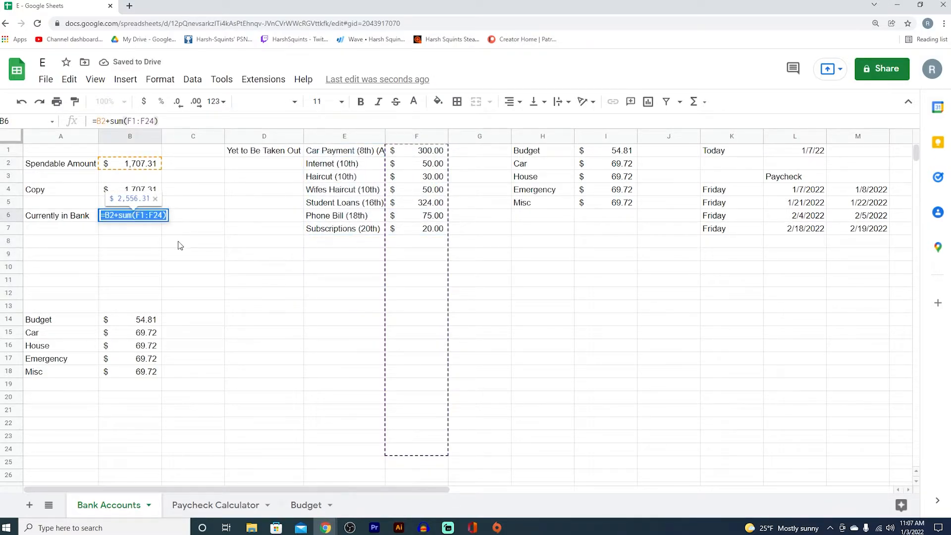
left_click(179, 241)
left_click(139, 215)
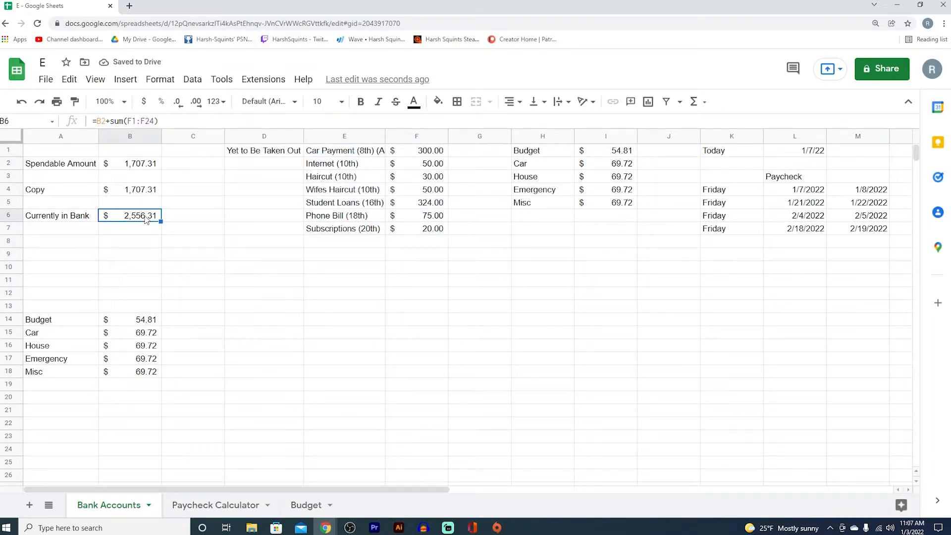
left_click(139, 165)
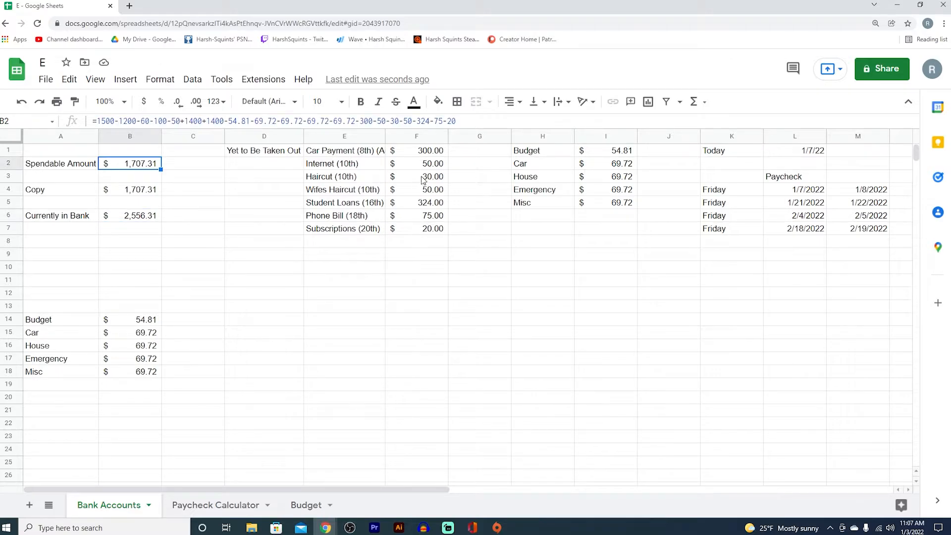
left_click(391, 244)
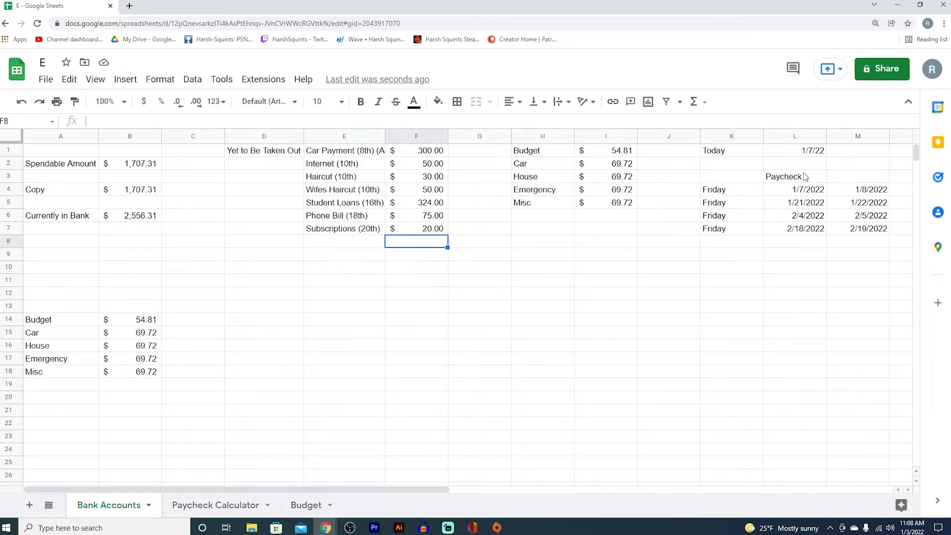
- Change the Today date in L1 to 1/14/22
left_click(798, 157)
type("1/1")
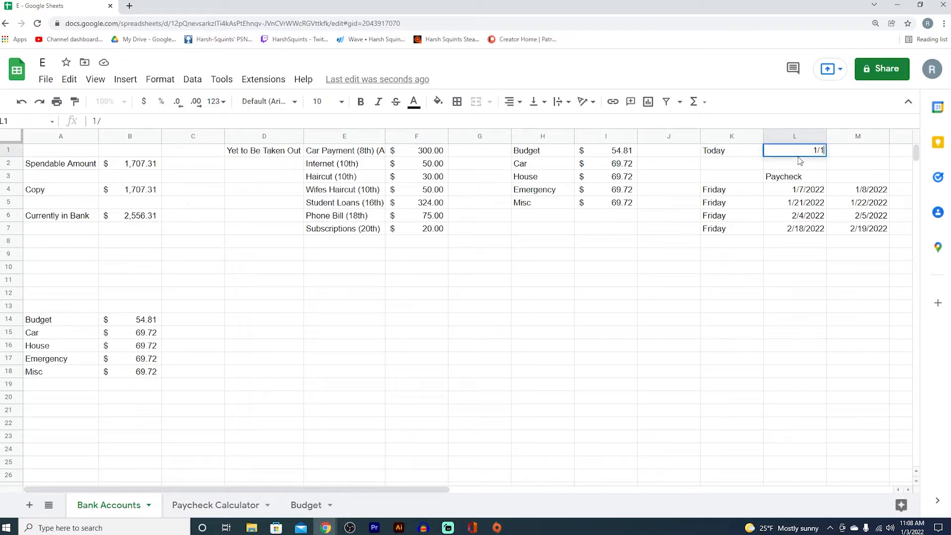
type("4/22")
key("Return")
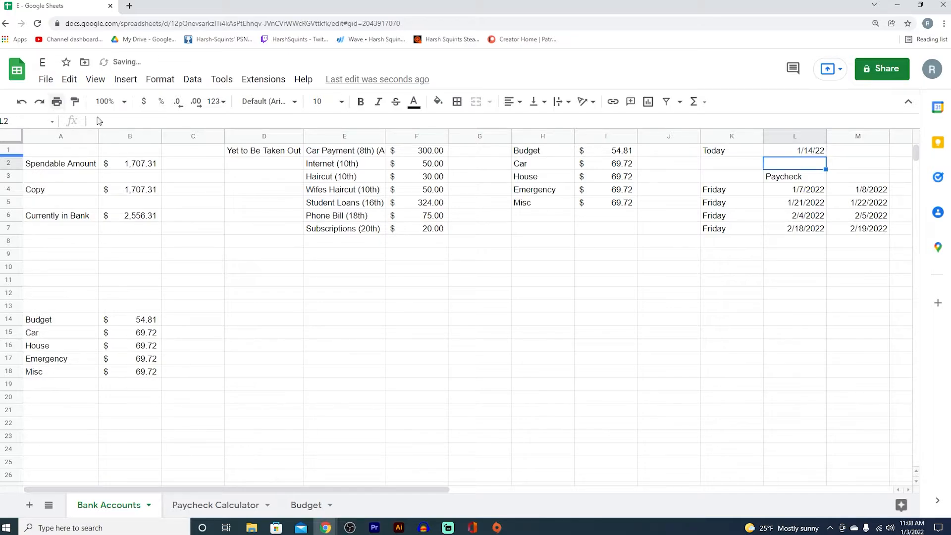
- Subtract 400 from the Spendable Amount by appending -400 to its formula
left_click(137, 169)
double_click(138, 170)
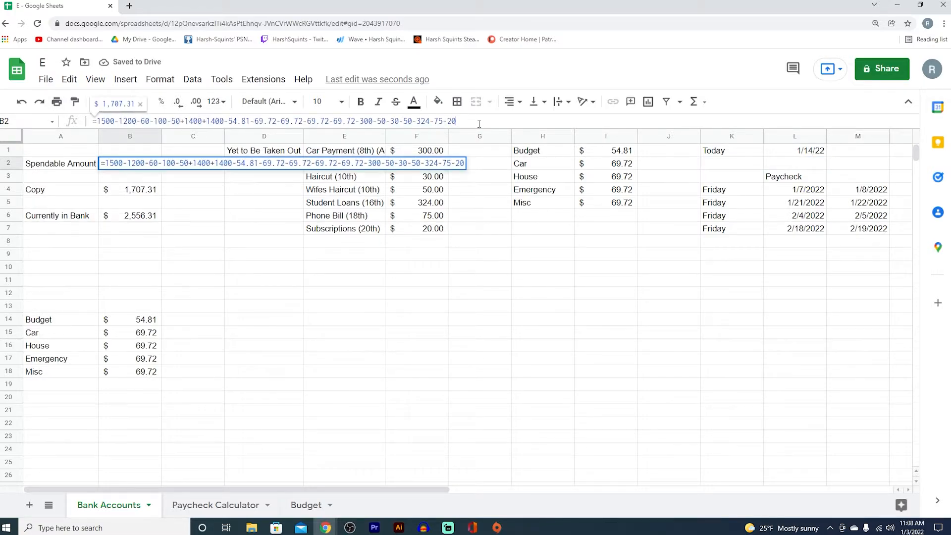
type("-400")
key("Return")
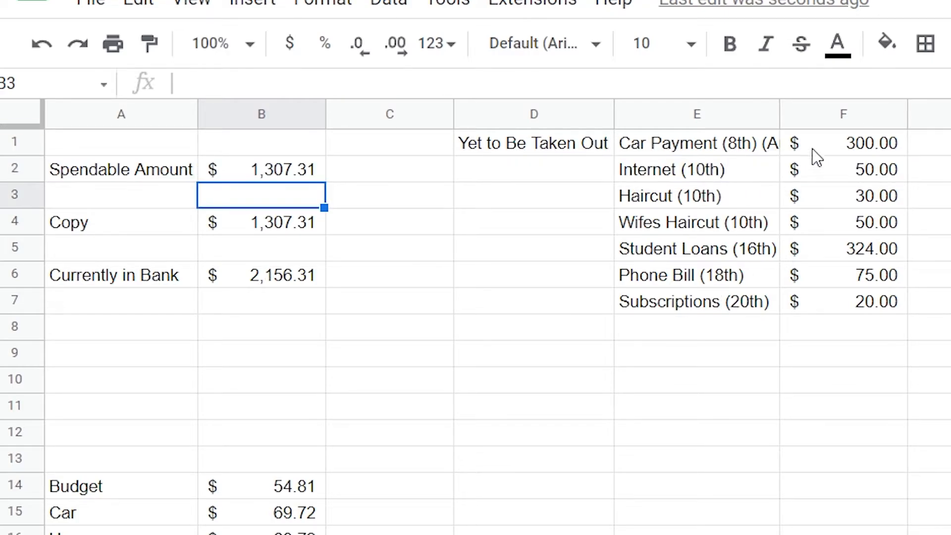
- Clear the Car Payment, Internet and Haircut rows from E1:F3 and move the Wifes Haircut to Subscriptions rows up to E1
left_click_drag(696, 147, 845, 201)
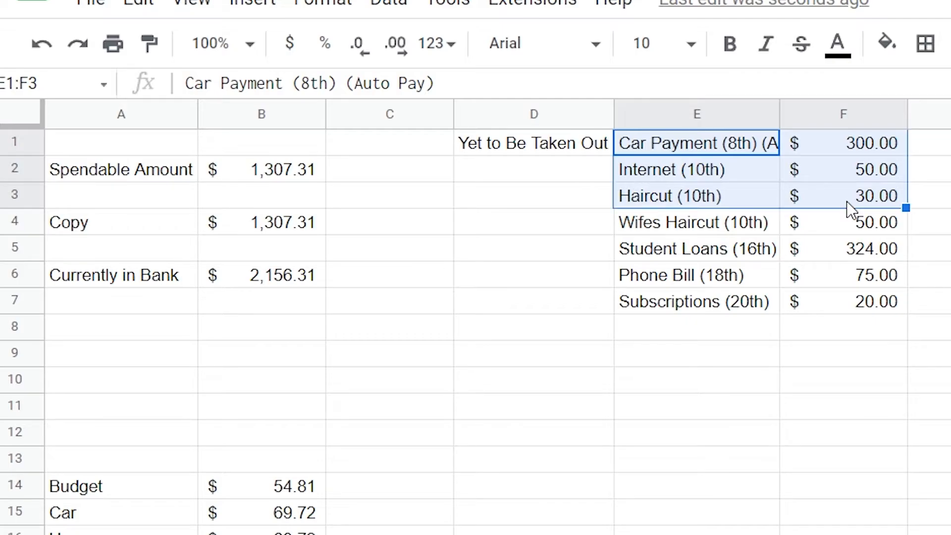
key("Delete")
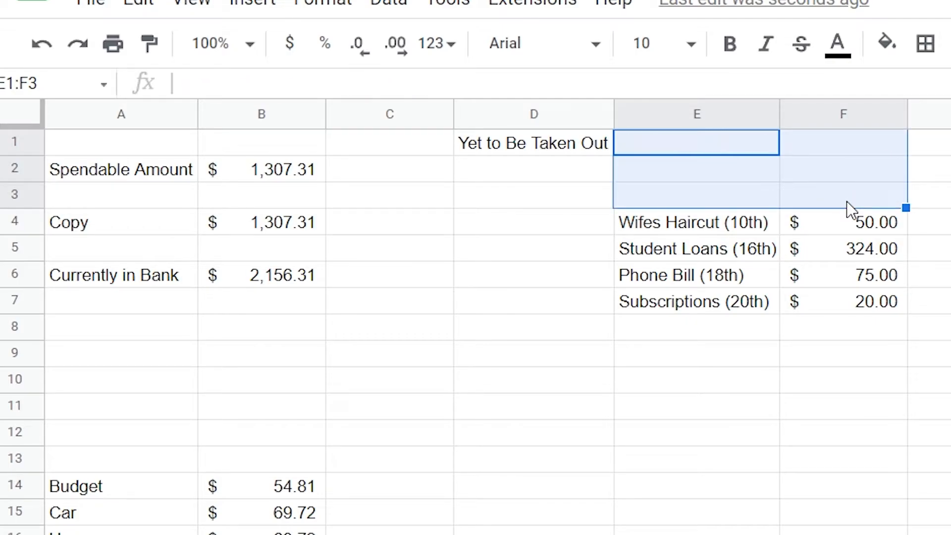
left_click_drag(753, 231, 839, 304)
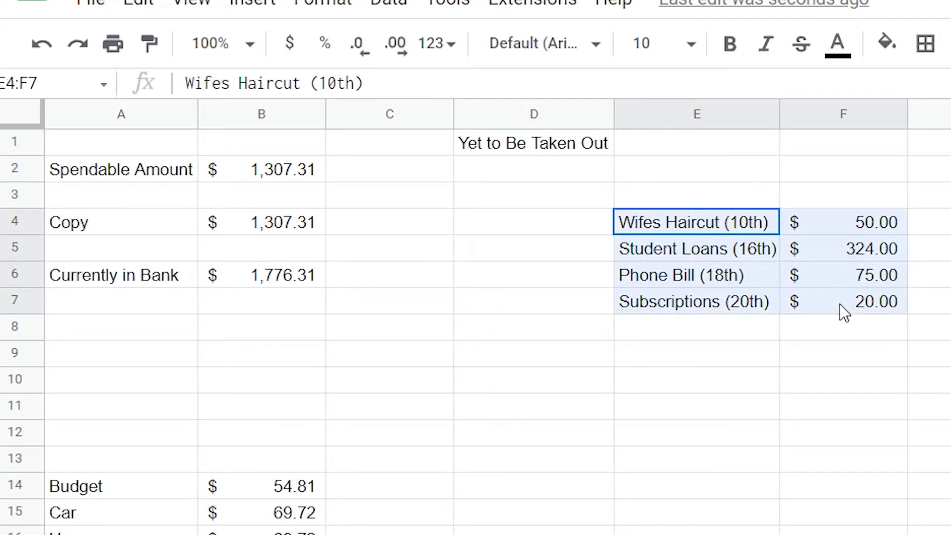
left_click_drag(798, 209, 800, 153)
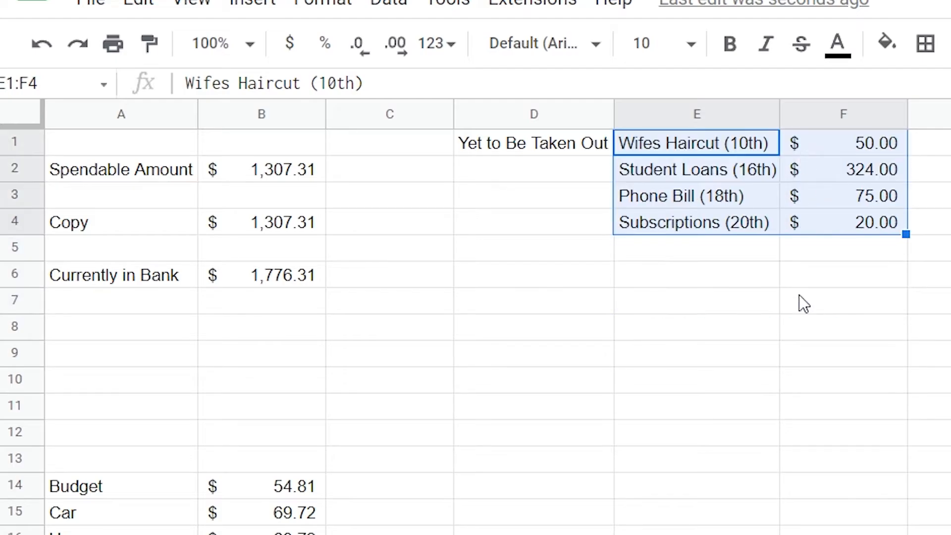
left_click(798, 295)
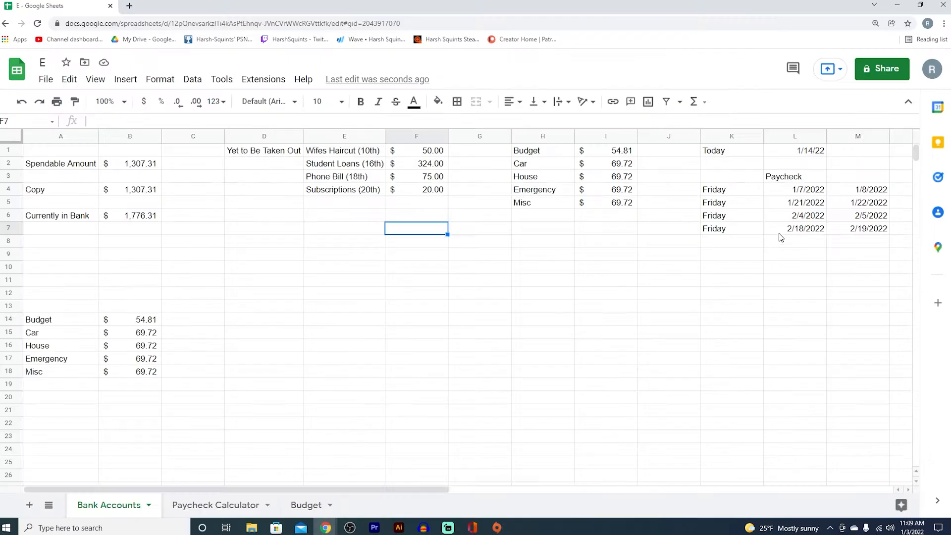
- Change the Today date in L1 to 1/21/22
left_click(794, 152)
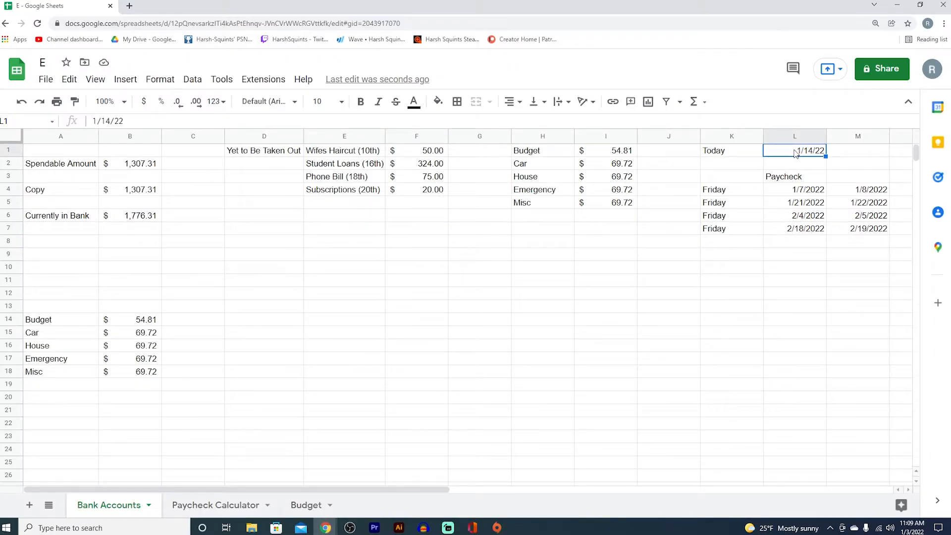
type("1/21/200")
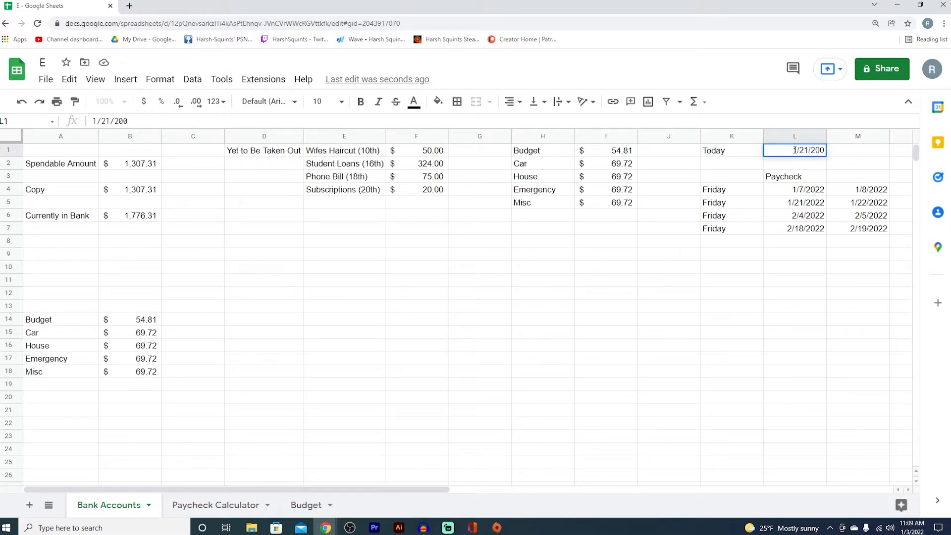
key("BackSpace")
type("22")
key("Return")
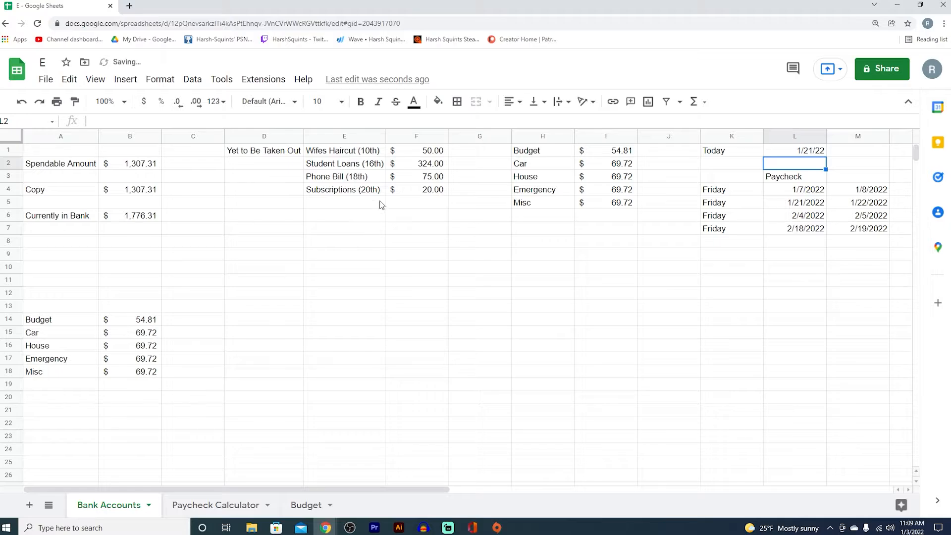
- Clear the Student Loans, Phone Bill and Subscriptions rows from E2:F4 and compare the Spendable Amount with Currently in Bank
left_click_drag(357, 167, 413, 191)
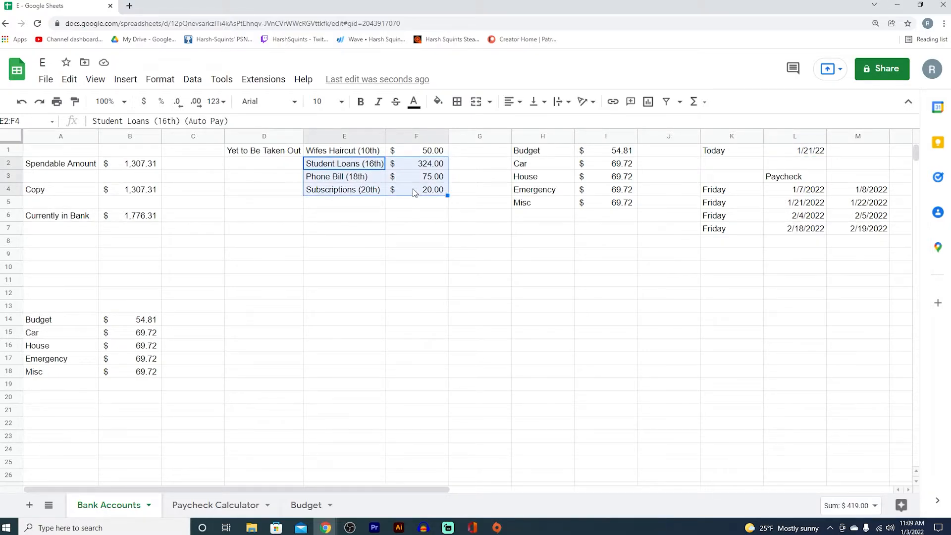
key("Delete")
left_click(393, 216)
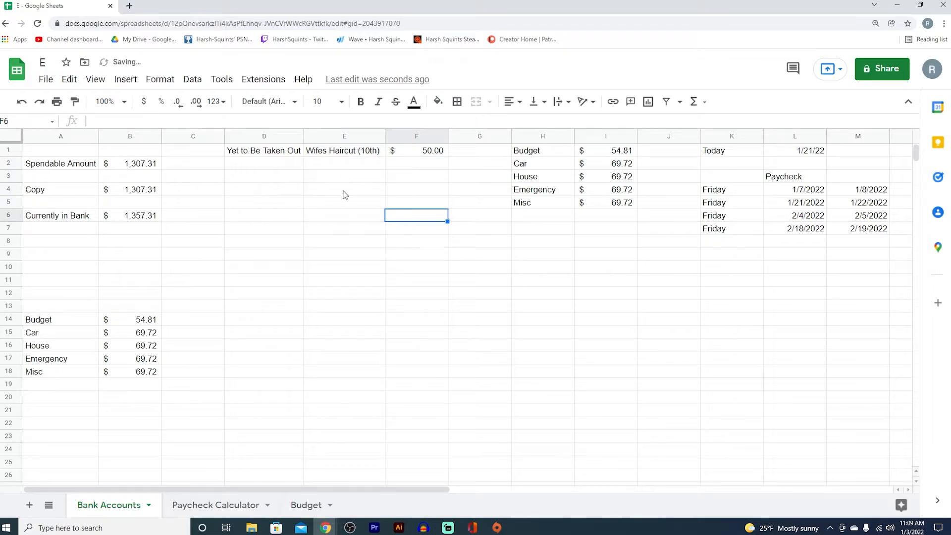
left_click(136, 170)
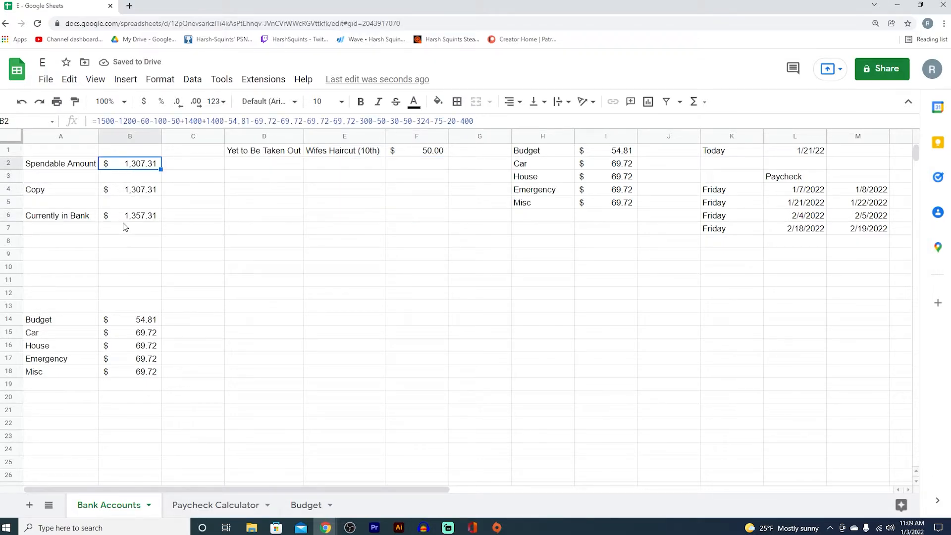
left_click(123, 221)
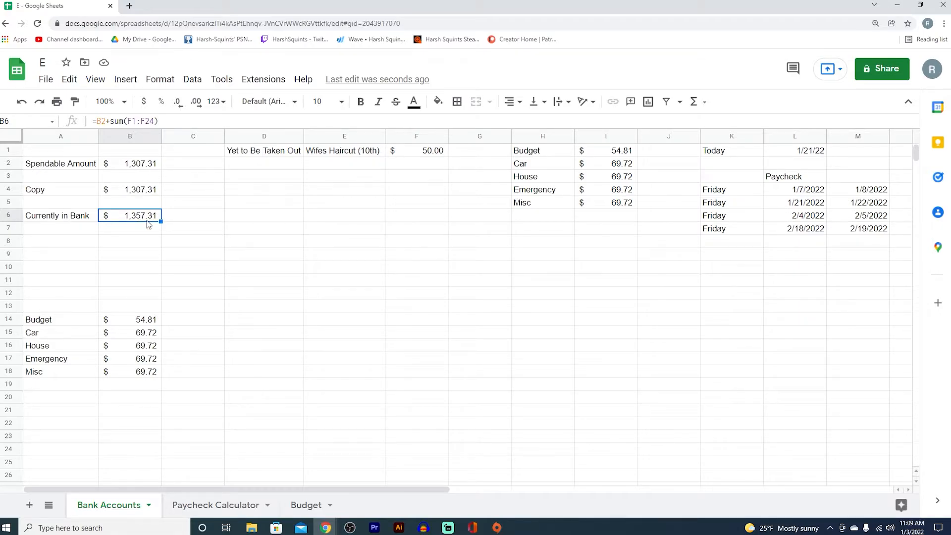
- Replace the long Spendable Amount formula in B2 with =1307.31
left_click(168, 219)
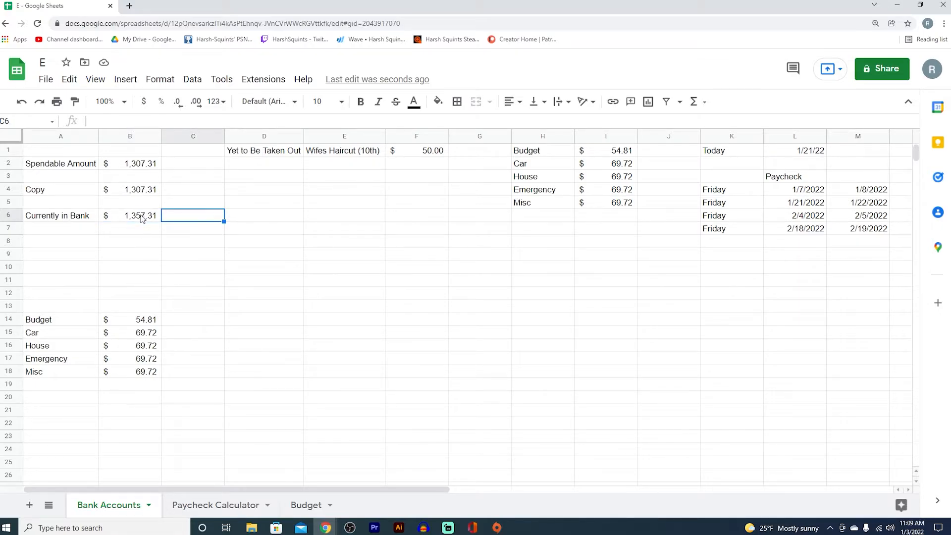
left_click(142, 218)
left_click(141, 166)
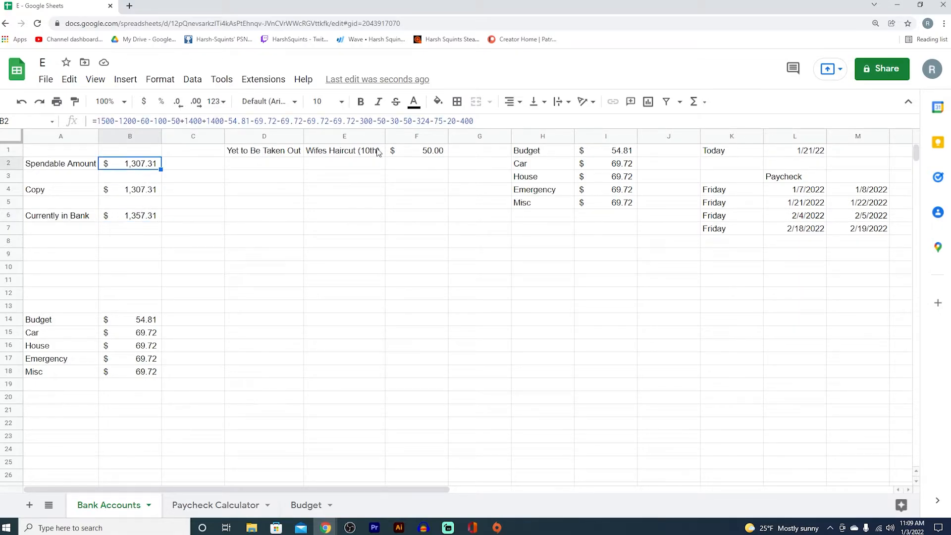
left_click(515, 120)
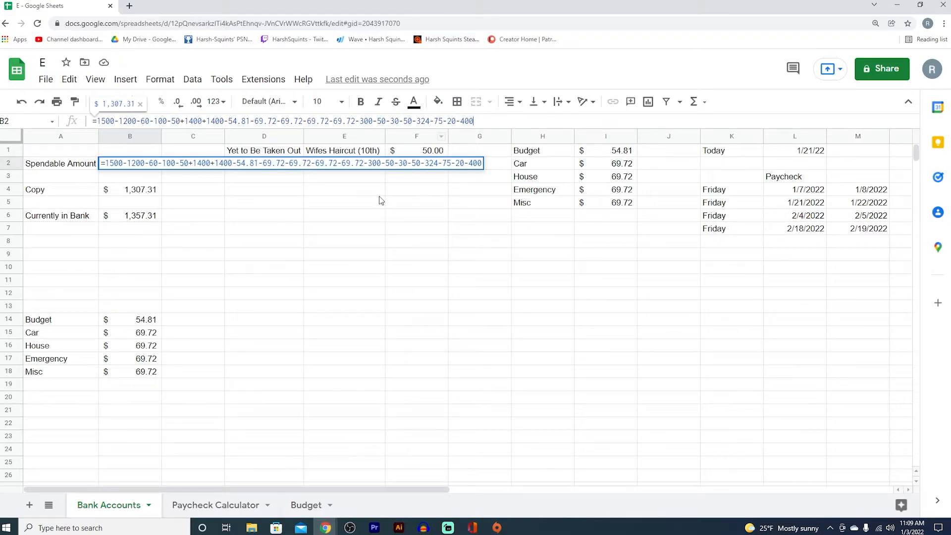
left_click(380, 194)
left_click(144, 166)
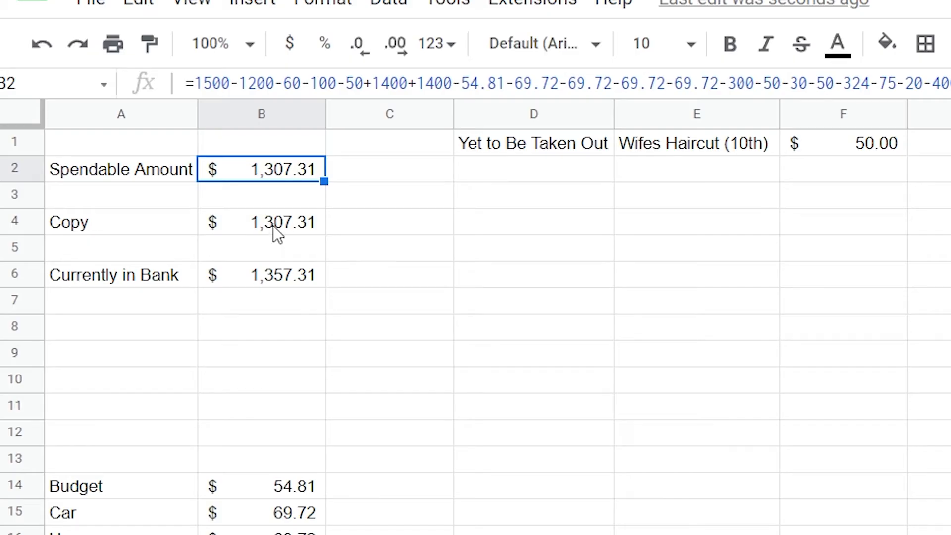
left_click(275, 232)
left_click(277, 183)
type("=")
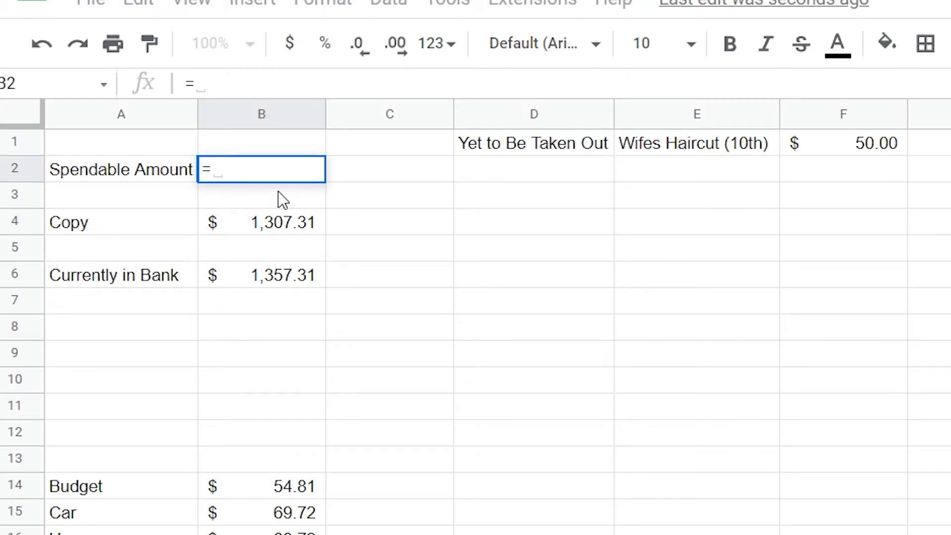
type("1307.31")
key("Return")
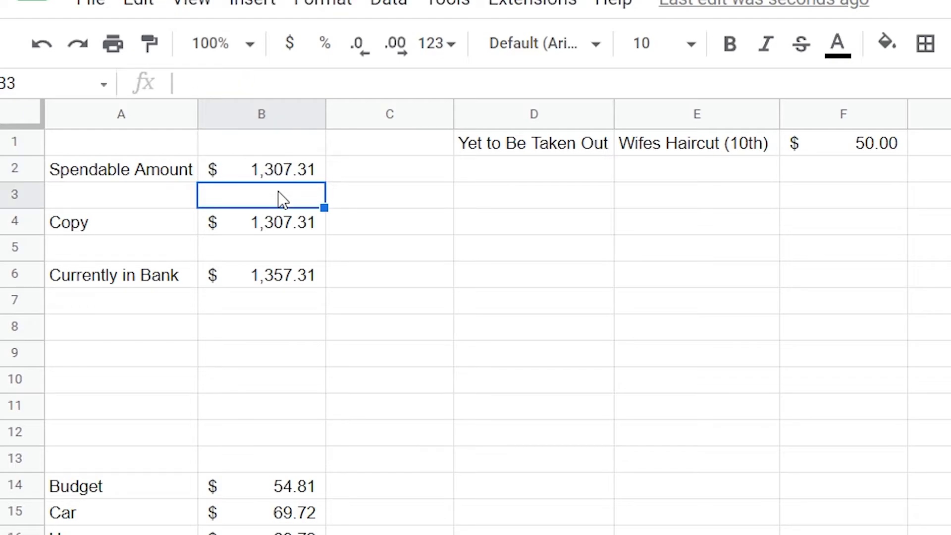
left_click(517, 287)
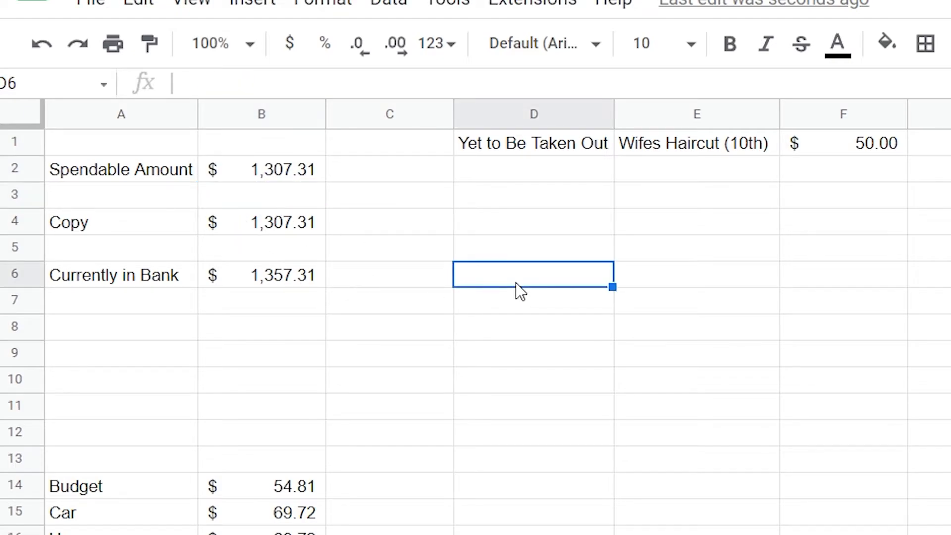
left_click(269, 172)
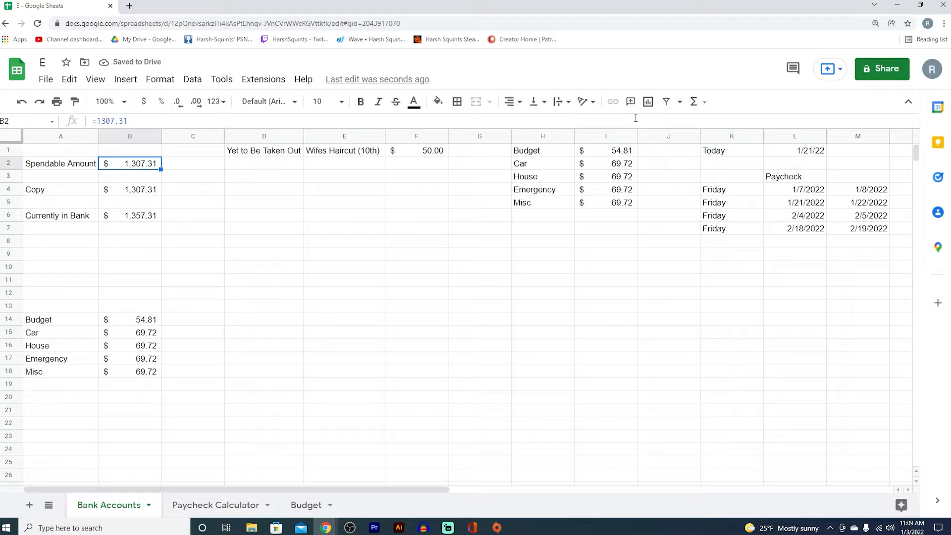
- Add the new paychecks to the Spendable Amount by appending +2800 to its formula in B2
left_click(319, 244)
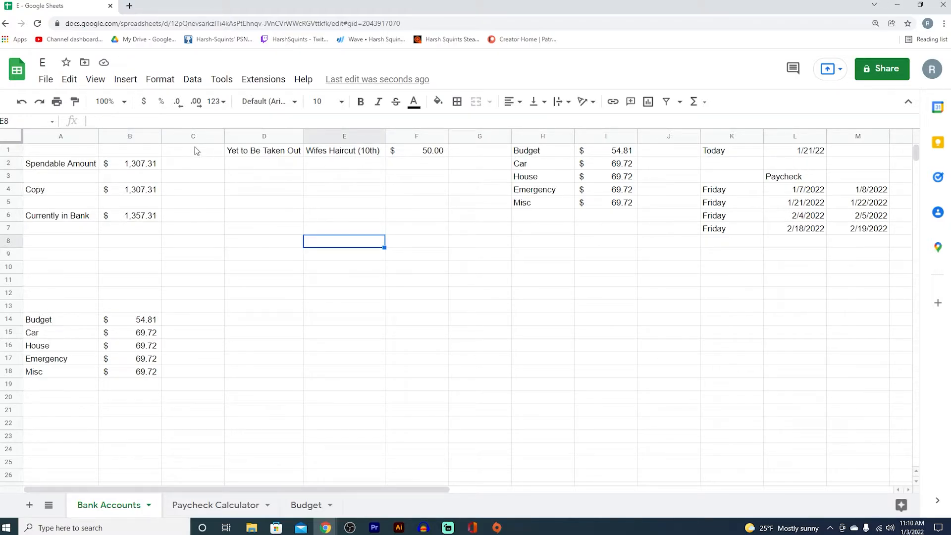
left_click(148, 170)
left_click(166, 120)
type("-140")
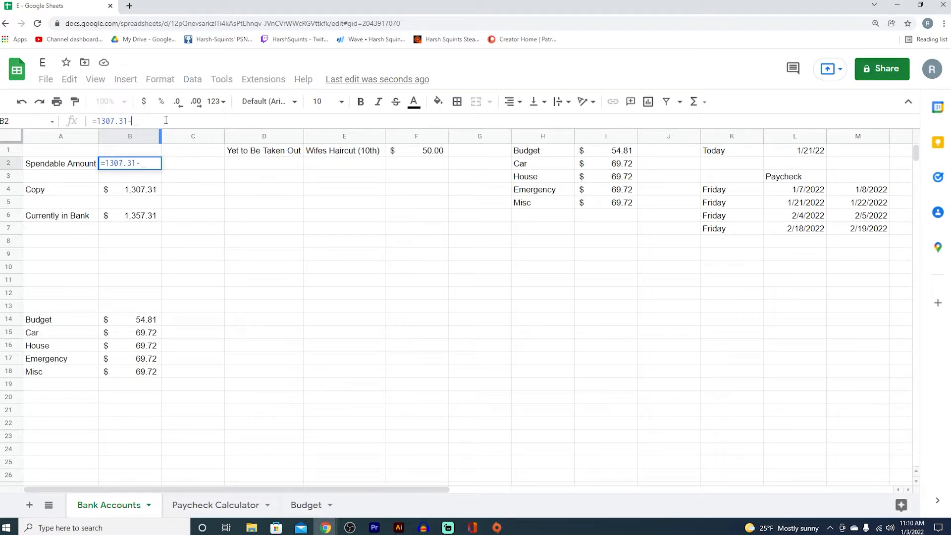
key("BackSpace")
key("BackSpace")
key("BackSpace")
key("BackSpace")
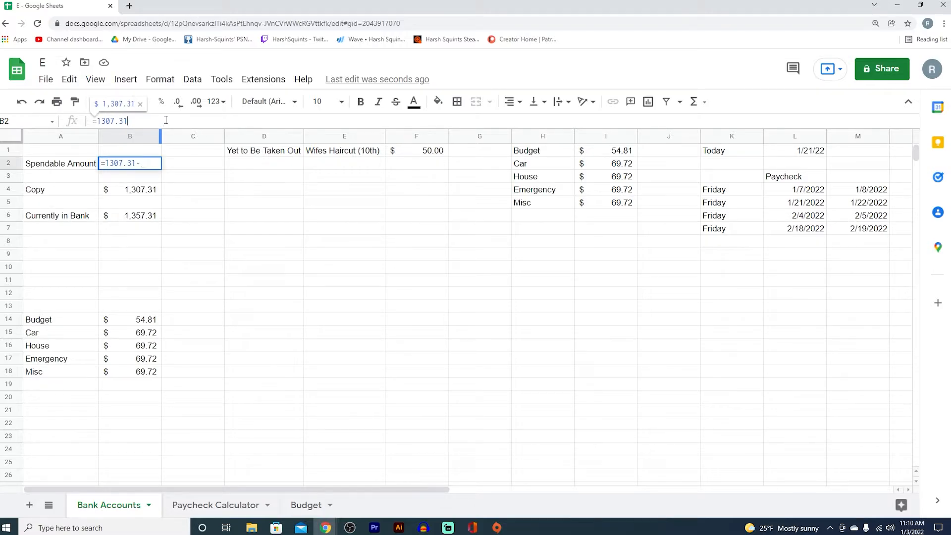
type("+2800")
key("Return")
left_click(242, 192)
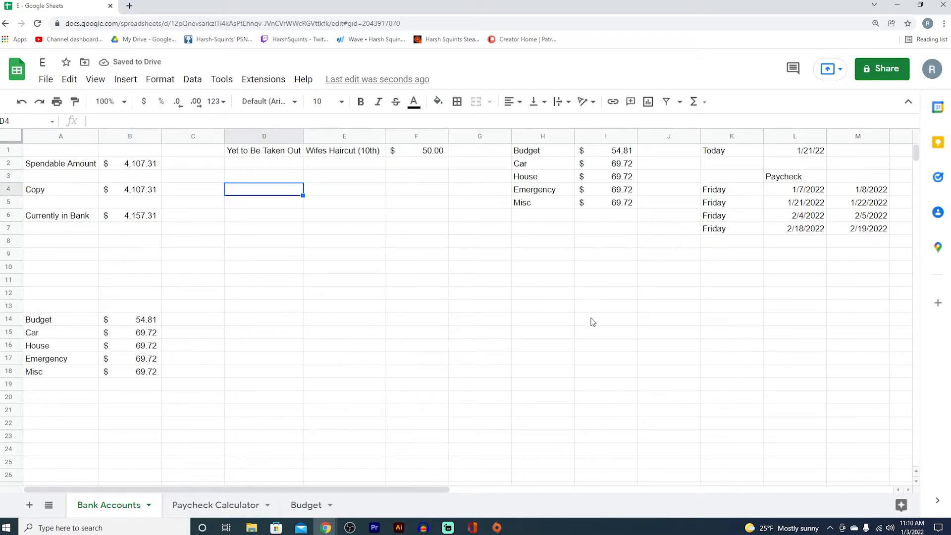
- Set the Misc Income amount on the Paycheck Calculator sheet to 200
left_click(610, 153)
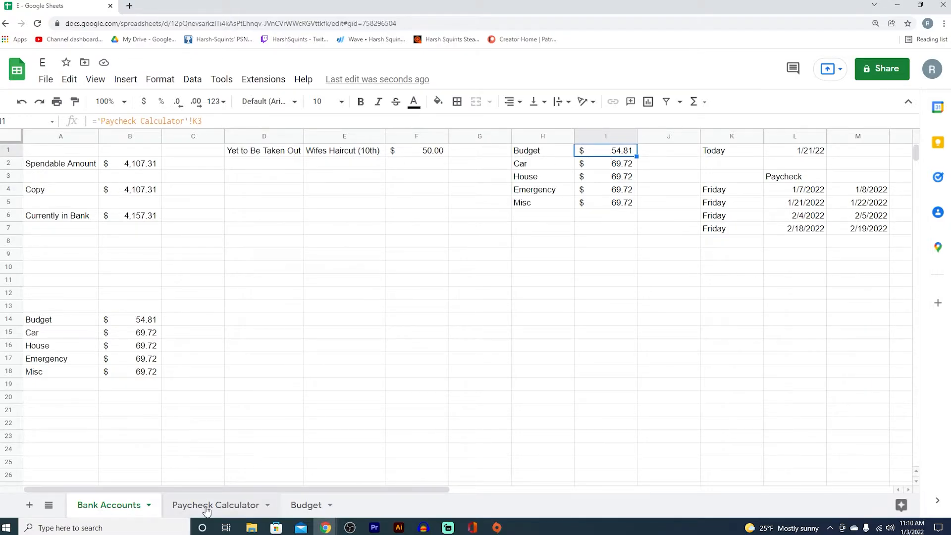
left_click(233, 505)
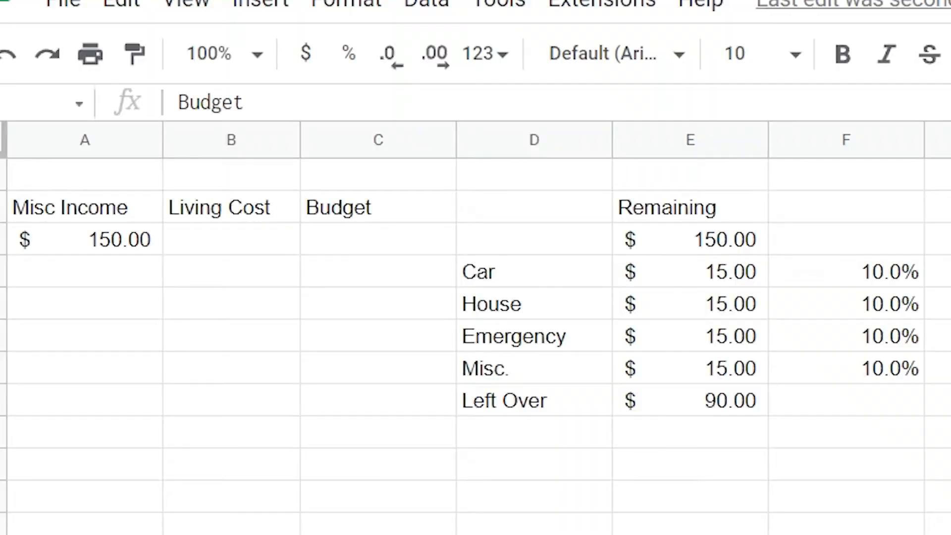
left_click(198, 532)
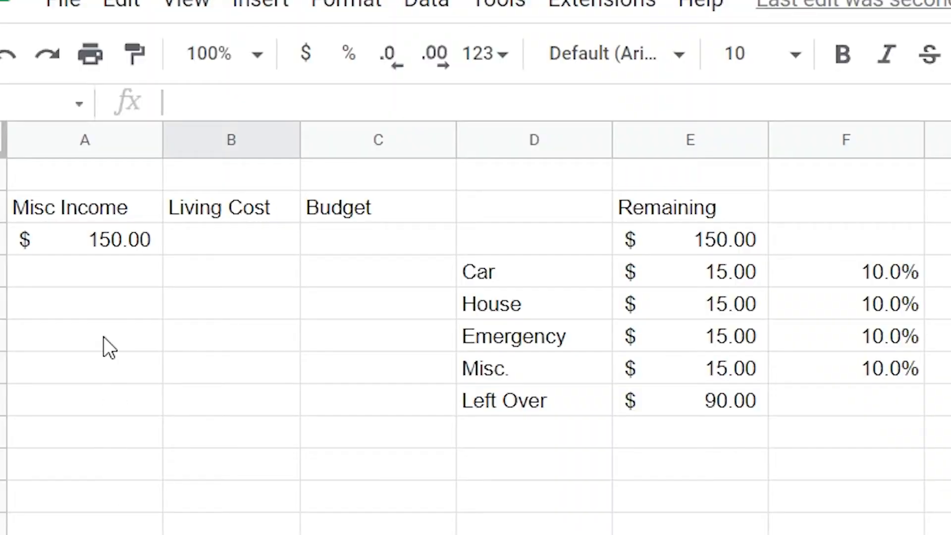
left_click(100, 241)
type("200")
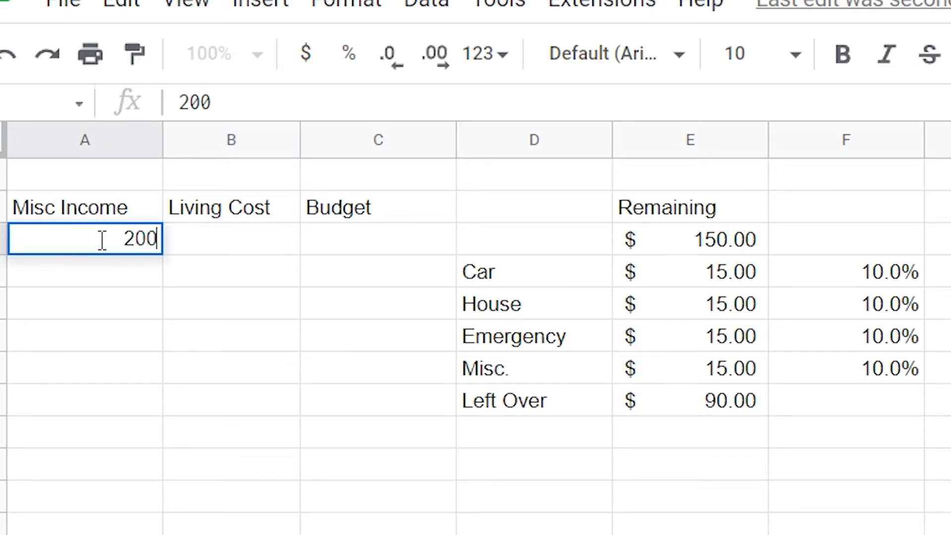
key("Return")
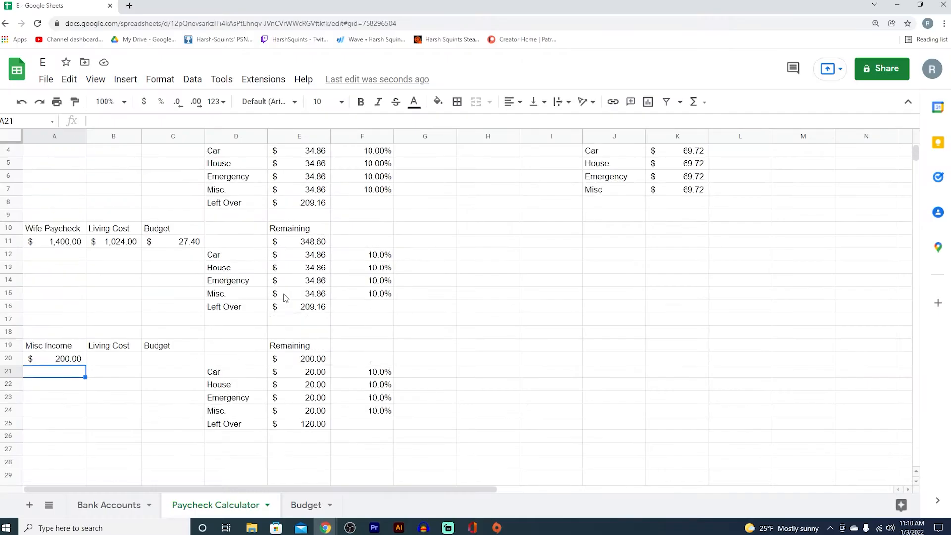
scroll(204, 386, "up", 2)
left_click(490, 296)
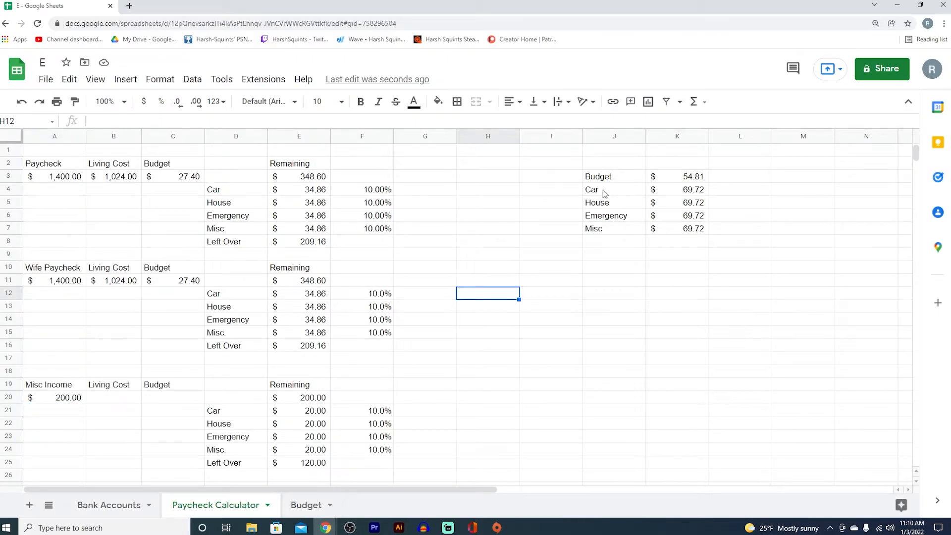
- Copy the Budget to Misc allocations in H1:I5 of the Bank Accounts sheet and paste them as values only starting at E2
left_click(102, 506)
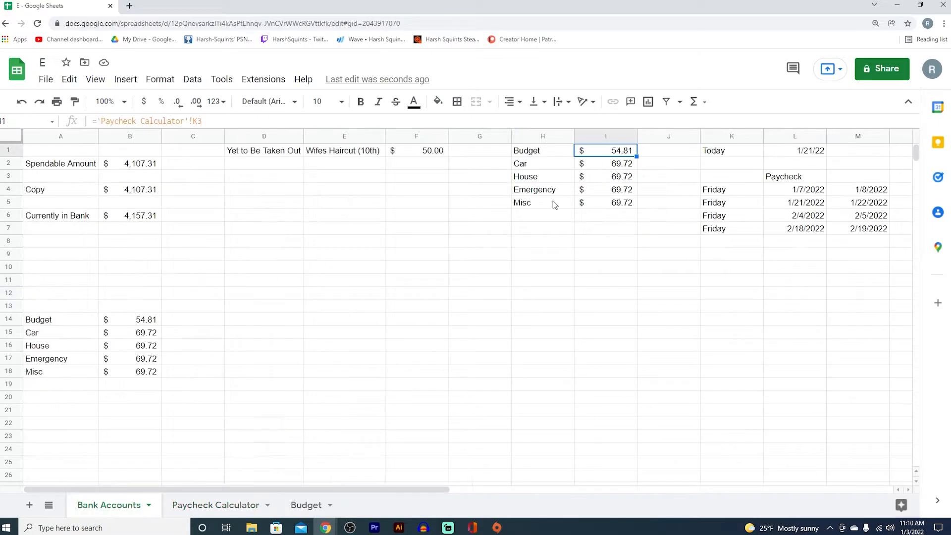
left_click_drag(560, 153, 635, 194)
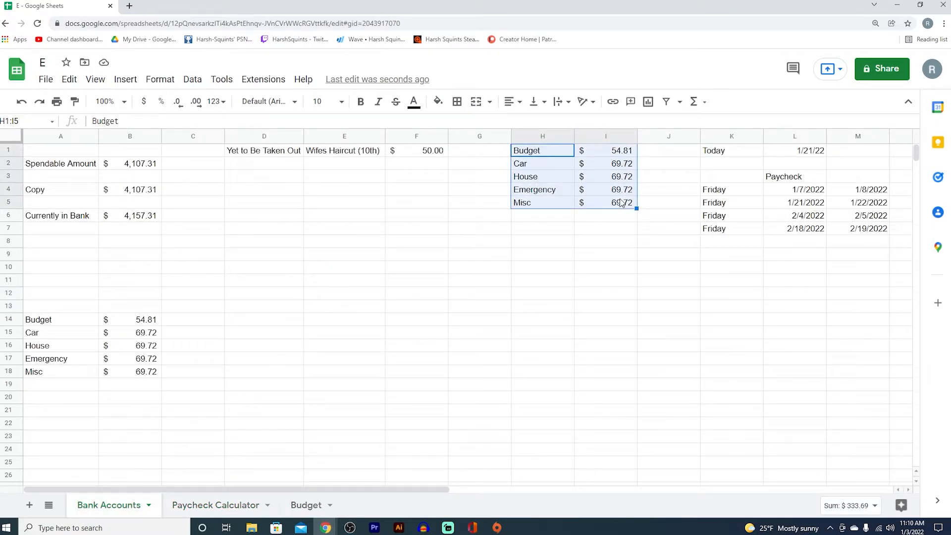
key("ctrl+c")
left_click(314, 167)
right_click(326, 168)
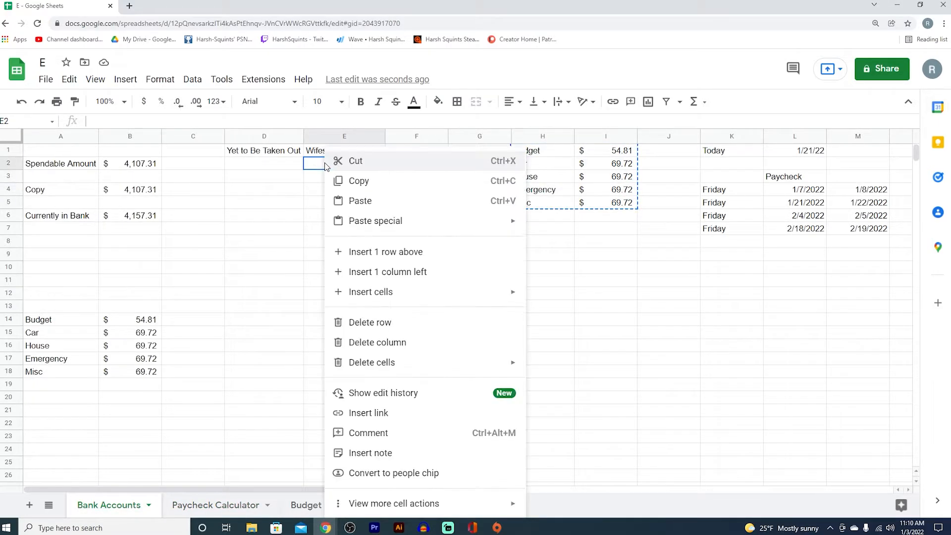
mouse_move(442, 226)
left_click(557, 226)
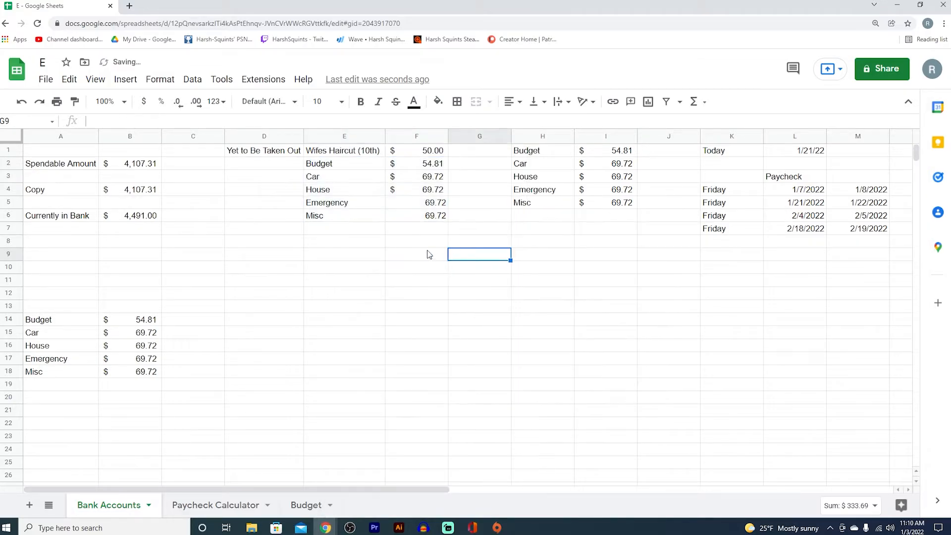
- Subtract the allocations from the Spendable Amount by appending -54.81-69.72-69.72-69.72-69.72 to its formula
left_click(138, 168)
left_click(452, 80)
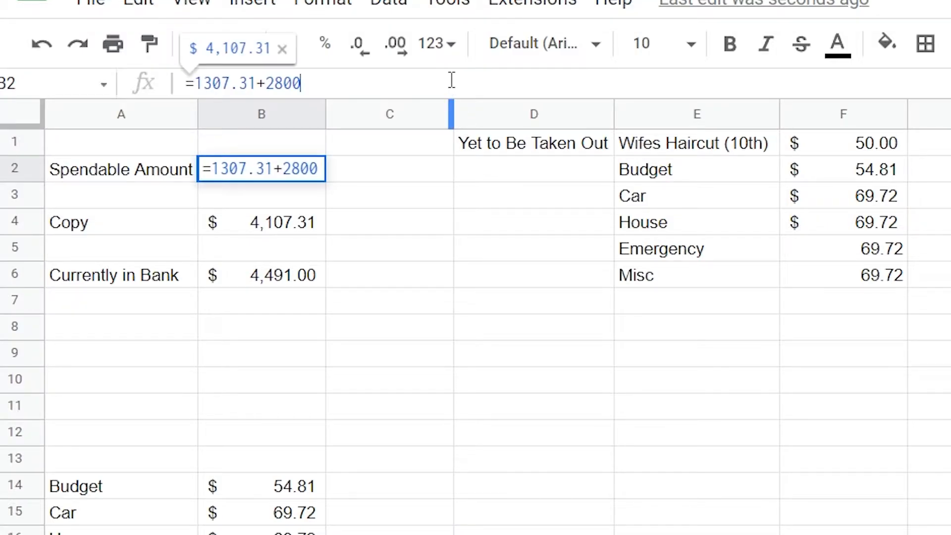
type("-54.81-69.72-69.72-69.72-69.72")
key("Return")
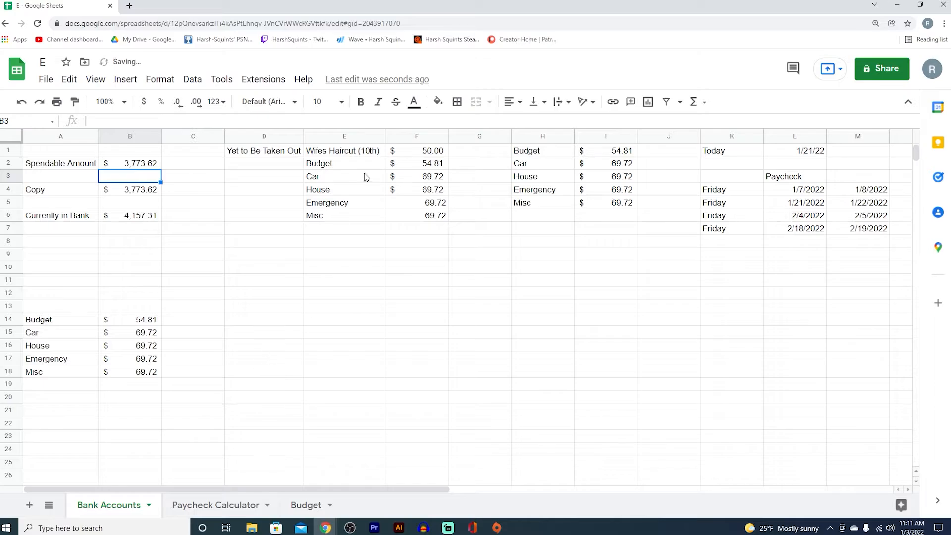
- Change the Budget savings balance in B14 to the formula =54.81+54.81
left_click(153, 327)
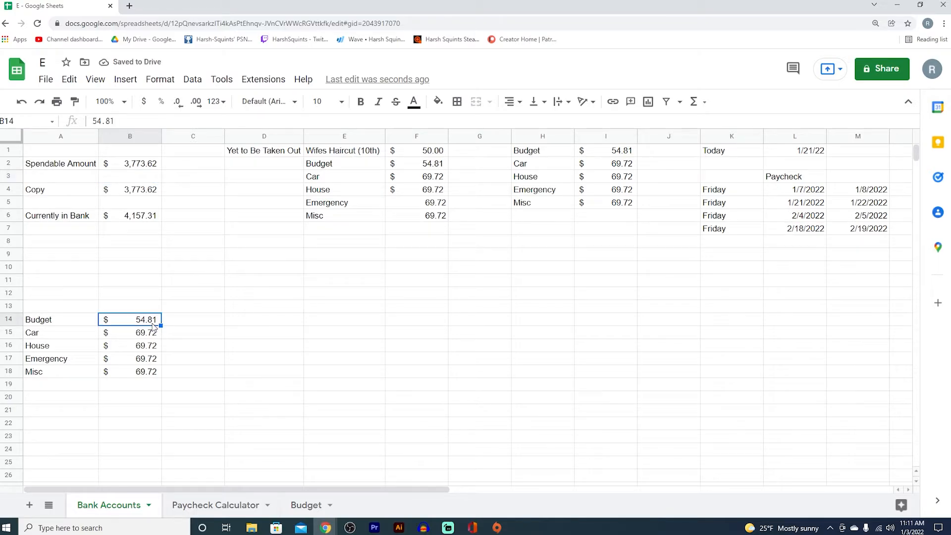
double_click(126, 321)
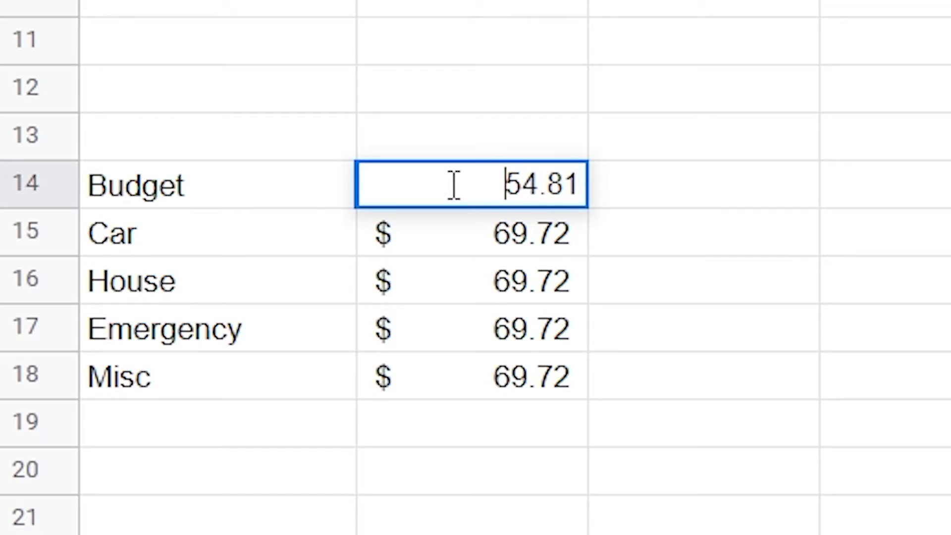
type("=")
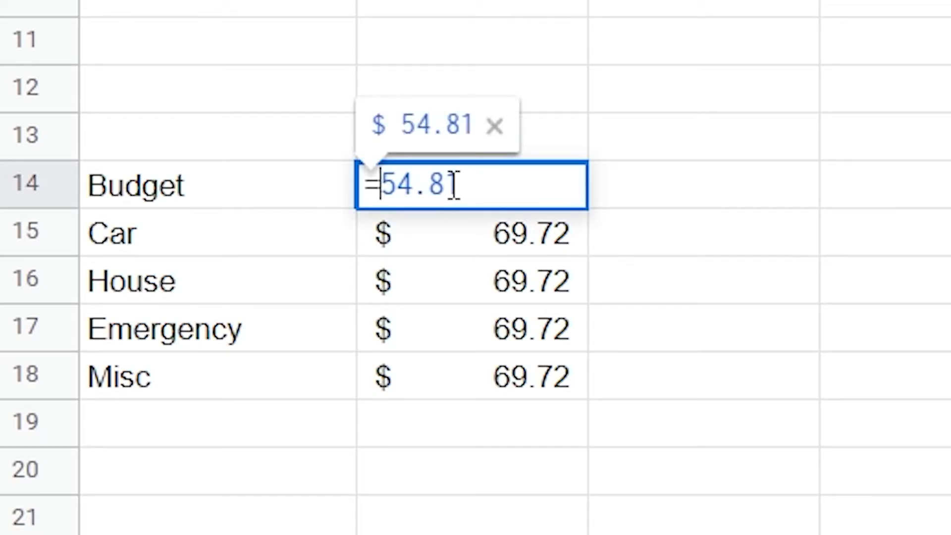
key("Right")
key("Right")
key("Right")
key("Right")
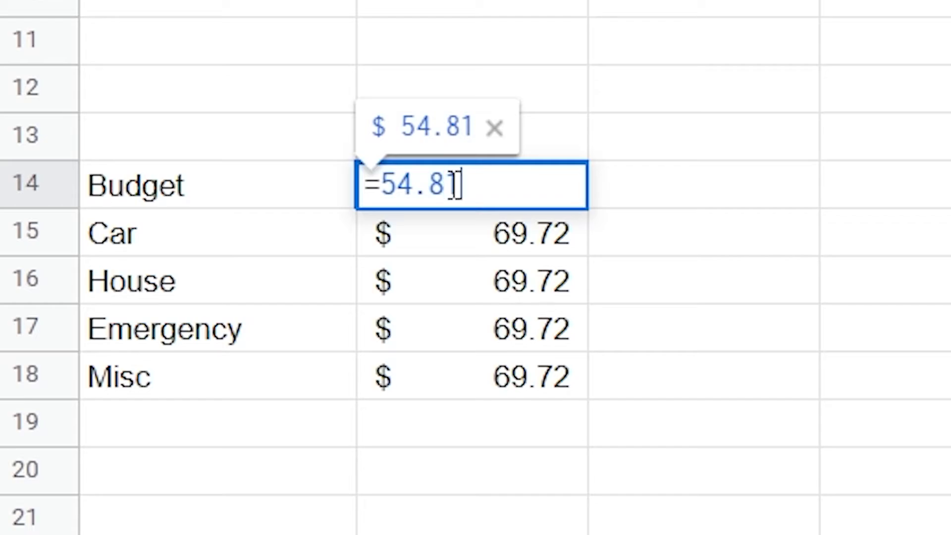
type("+54")
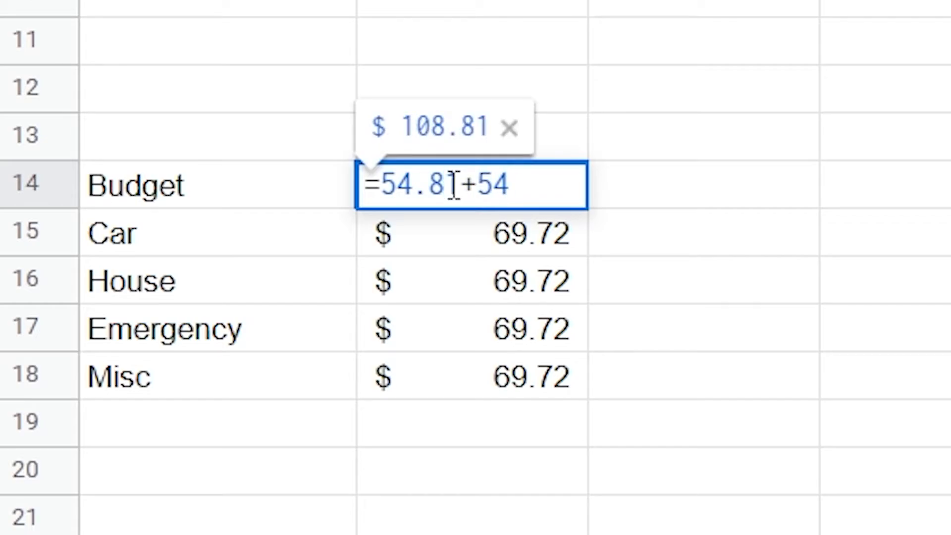
type(".81")
key("Return")
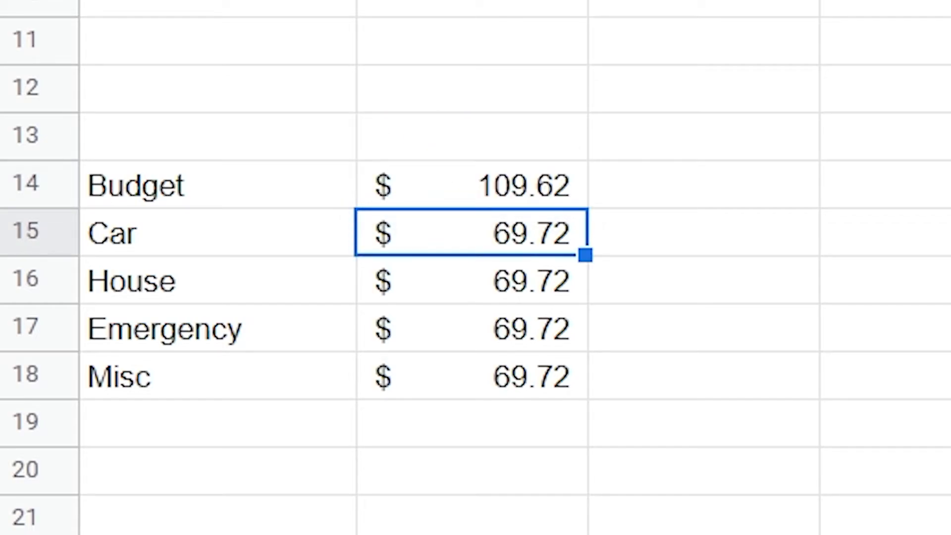
- Change the Car savings balance in B15 to the formula =69.72+69.72
key("Return")
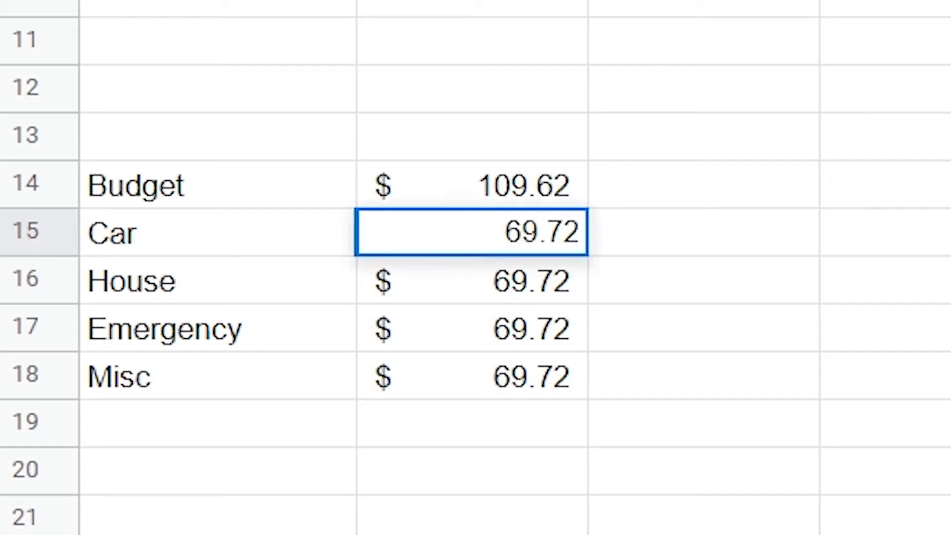
key("Home")
type("=")
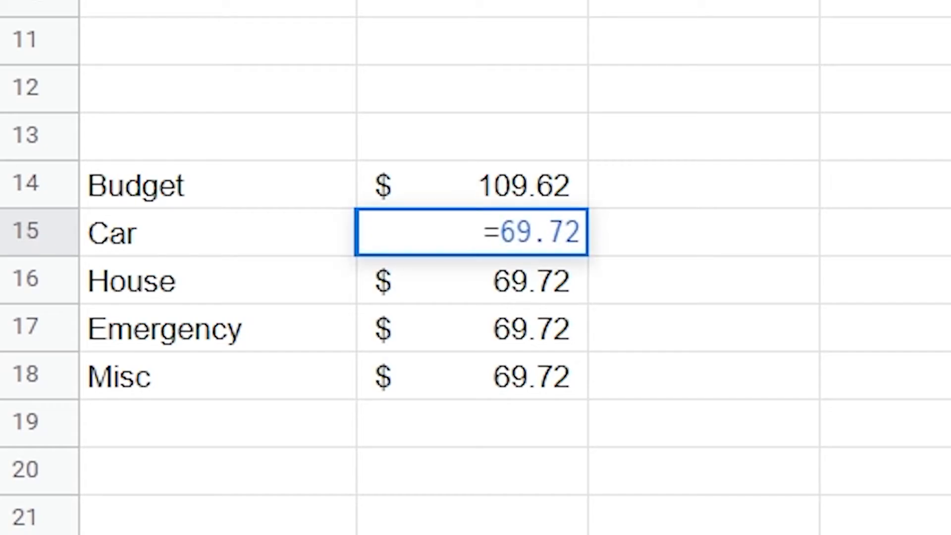
type("+69.72")
key("Return")
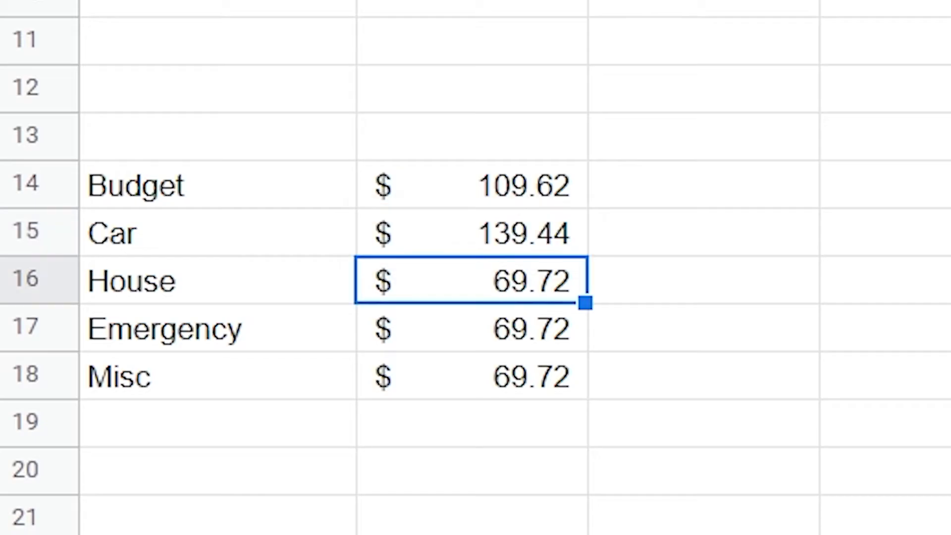
- Clear the Budget, Car, House, Emergency and Misc rows from the Yet to Be Taken Out list in E2:F6
left_click_drag(354, 169, 422, 218)
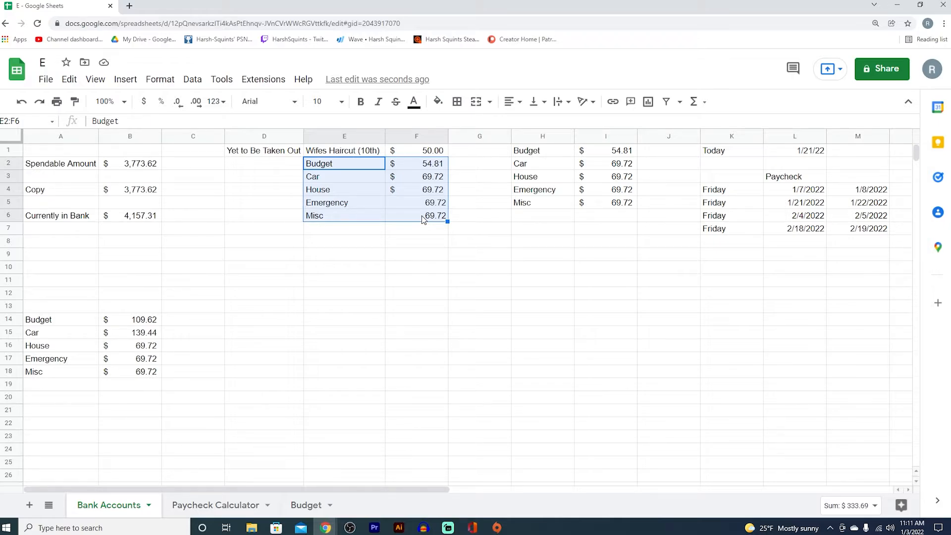
key("Delete")
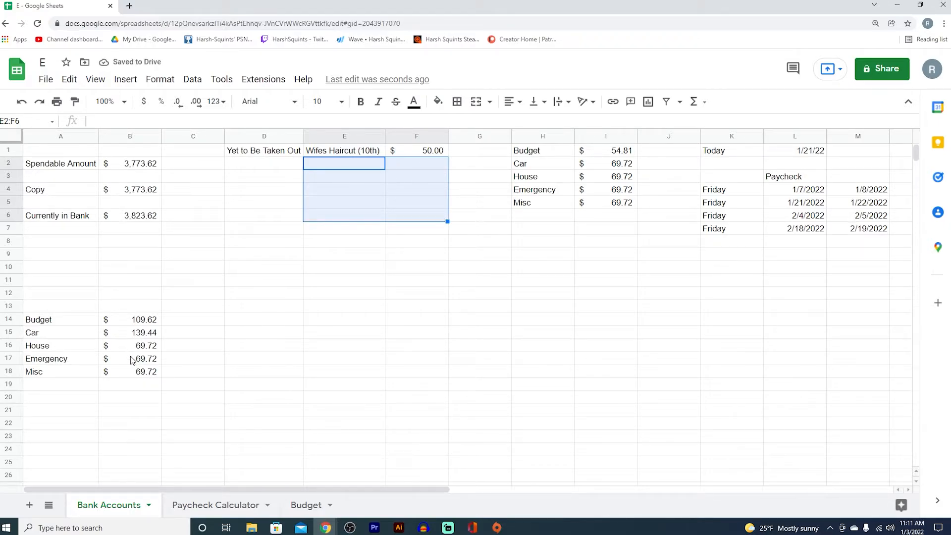
- Check the calendar and copy the Budget sheet's bills from Elecrticity (23rd) through Wife (25th), F13:G17
left_click(275, 337)
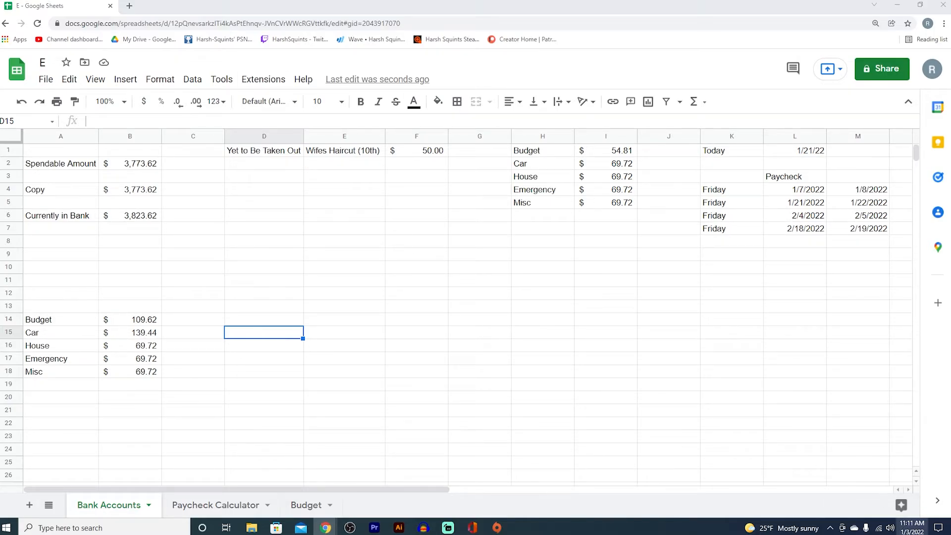
left_click(912, 527)
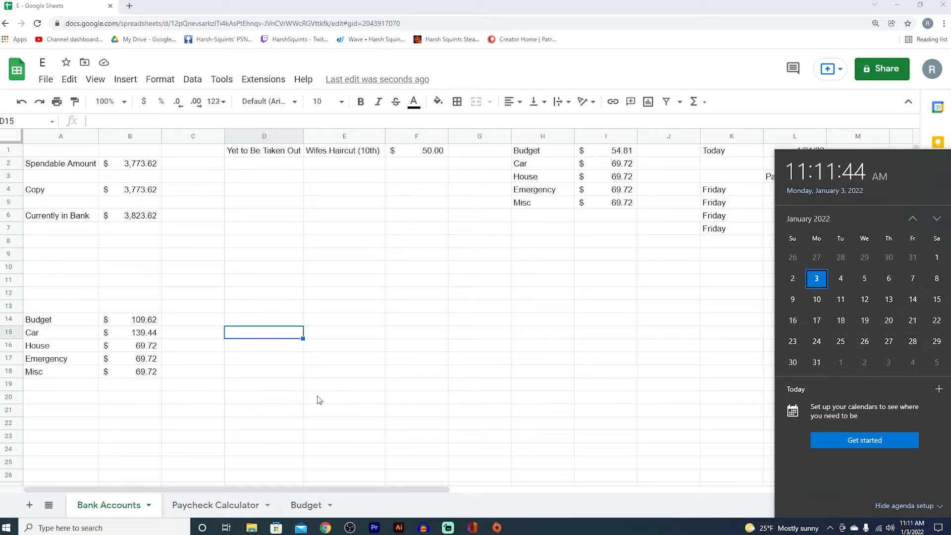
left_click(306, 504)
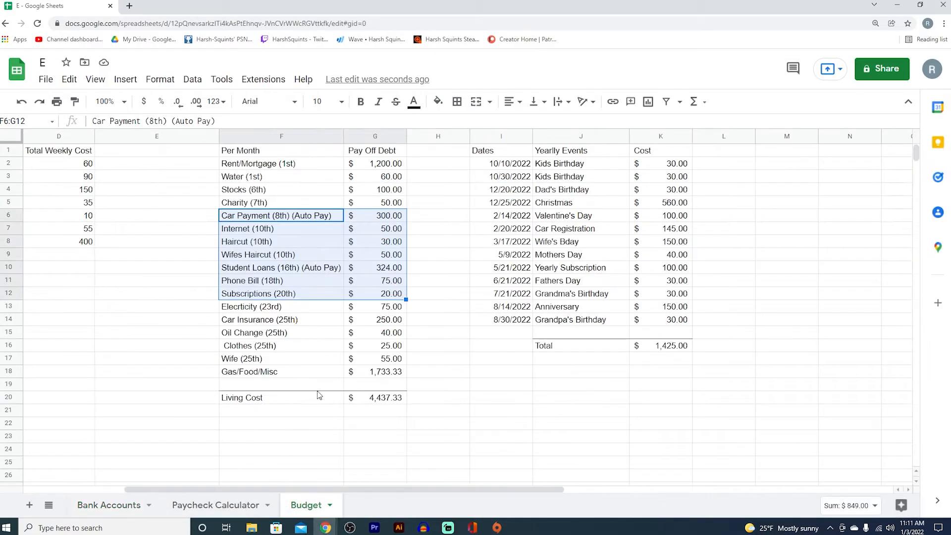
left_click_drag(307, 307, 347, 342)
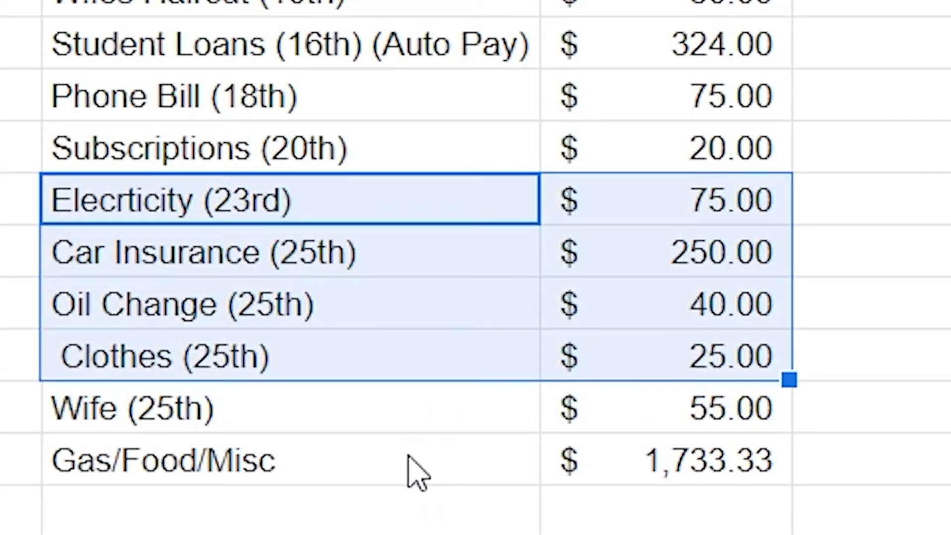
left_click(402, 219)
left_click_drag(402, 219, 691, 396)
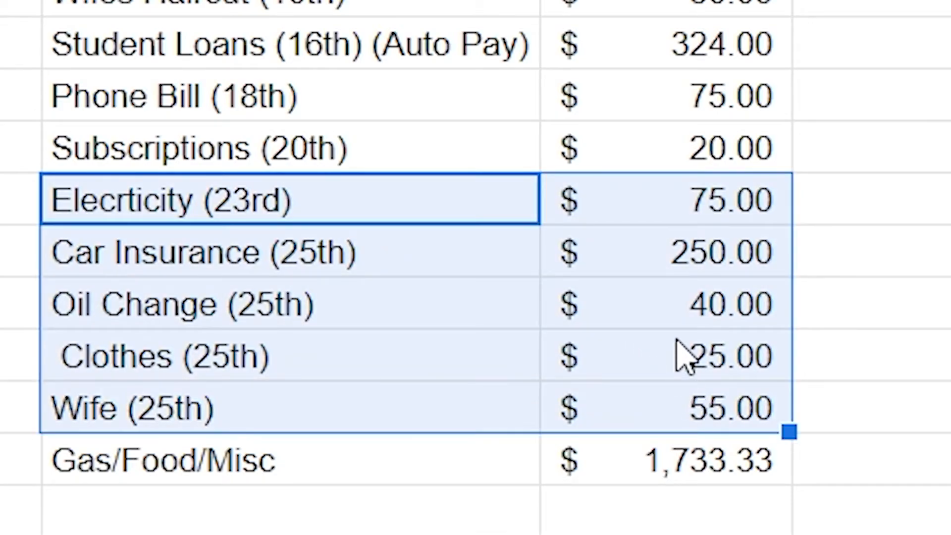
right_click(676, 341)
key("Escape")
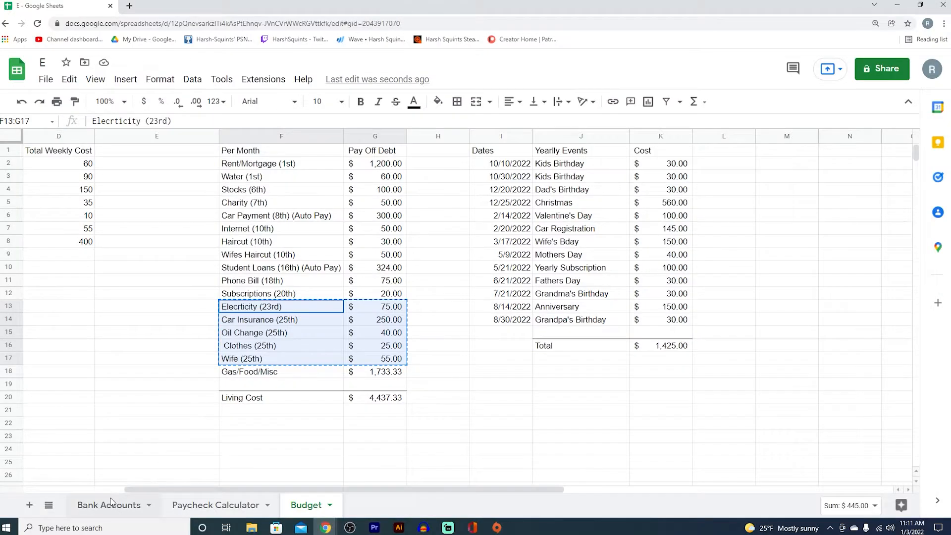
- Paste the copied bills into the Bank Accounts sheet's Yet to Be Taken Out list starting at E2
left_click(114, 504)
left_click(364, 170)
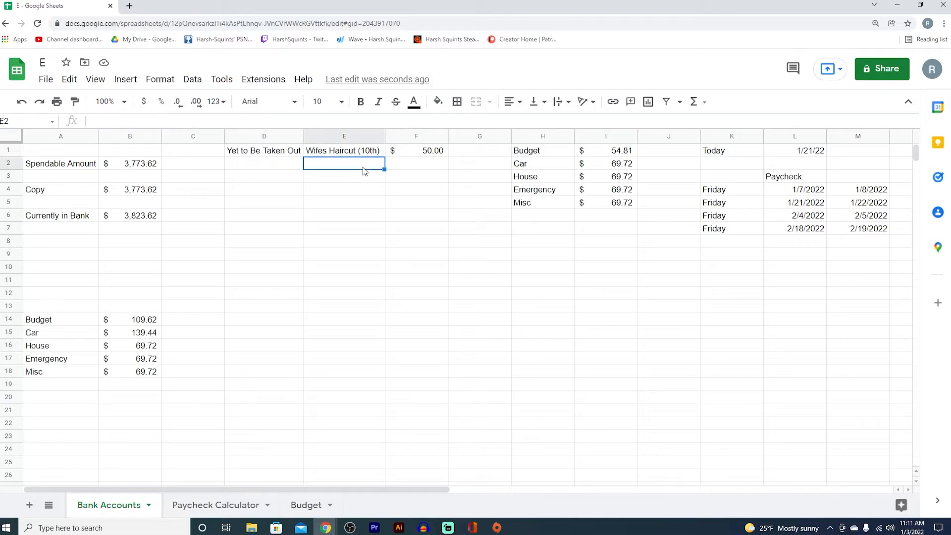
type("Elecrticity (23rd)\t75.00 Car Insurance (25th)\t250.00 Oil Change (25th)\t40.00  Clothes (25th)\t25.00 Wife (25th)\t55.00")
left_click(372, 283)
- Copy the Rent/Mortgage (1st) and Water (1st) rows from the Budget sheet into the Yet to Be Taken Out list at E7
left_click_drag(264, 423, 208, 501)
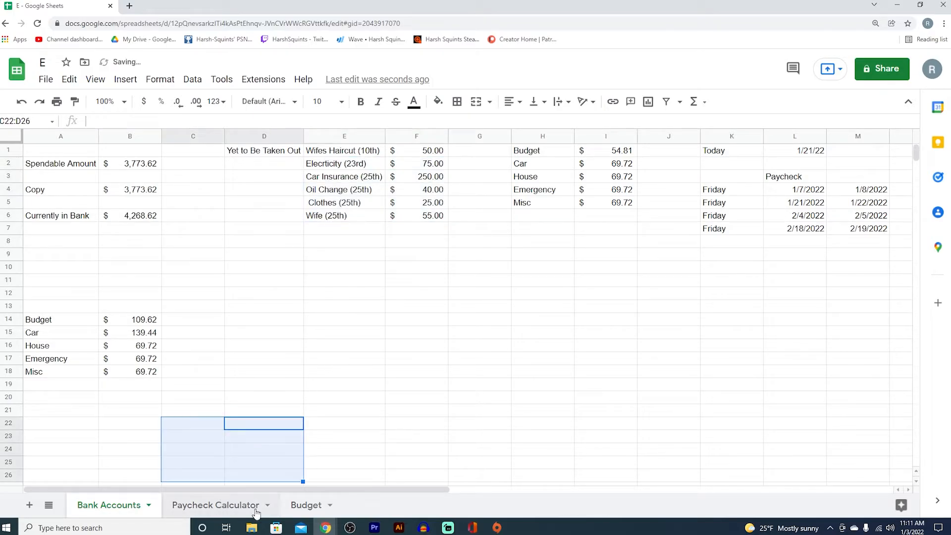
left_click(305, 505)
left_click_drag(310, 166, 363, 182)
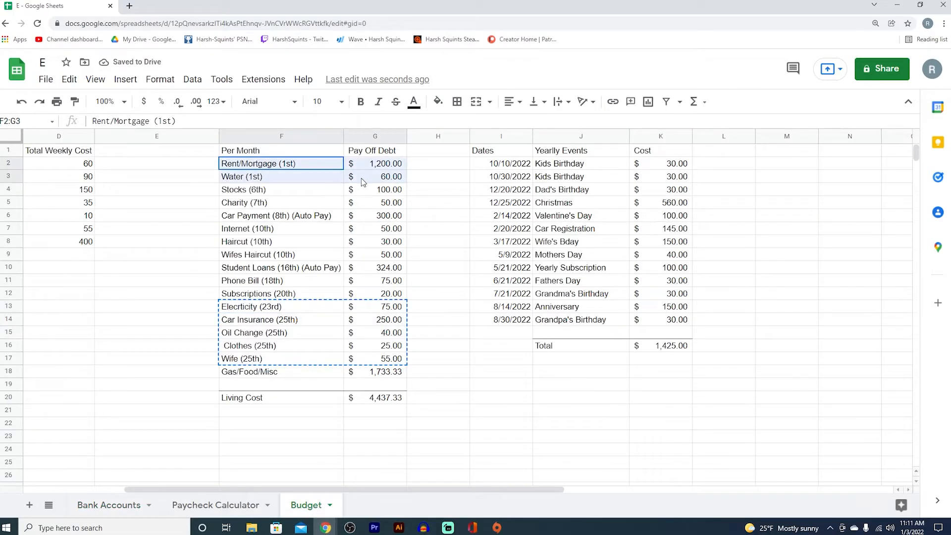
right_click(361, 178)
left_click(396, 204)
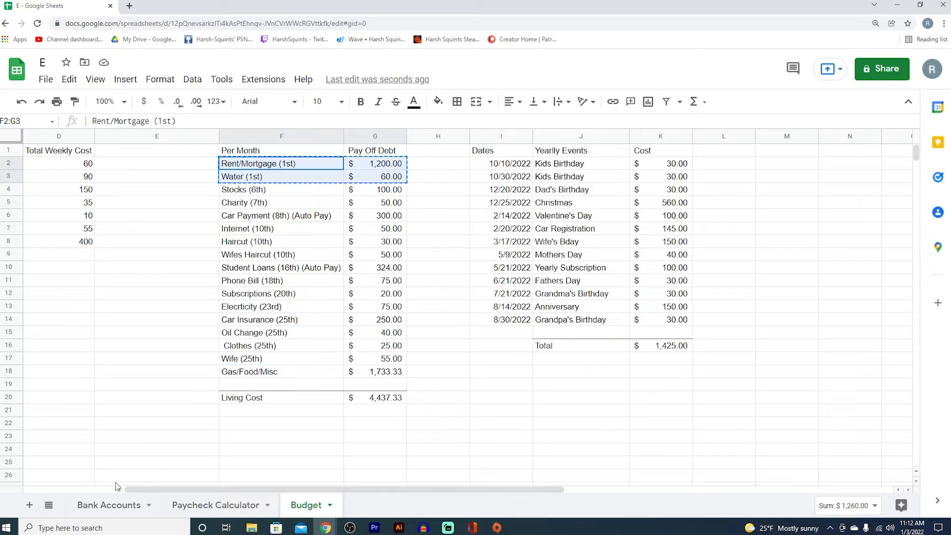
left_click(113, 504)
left_click(349, 232)
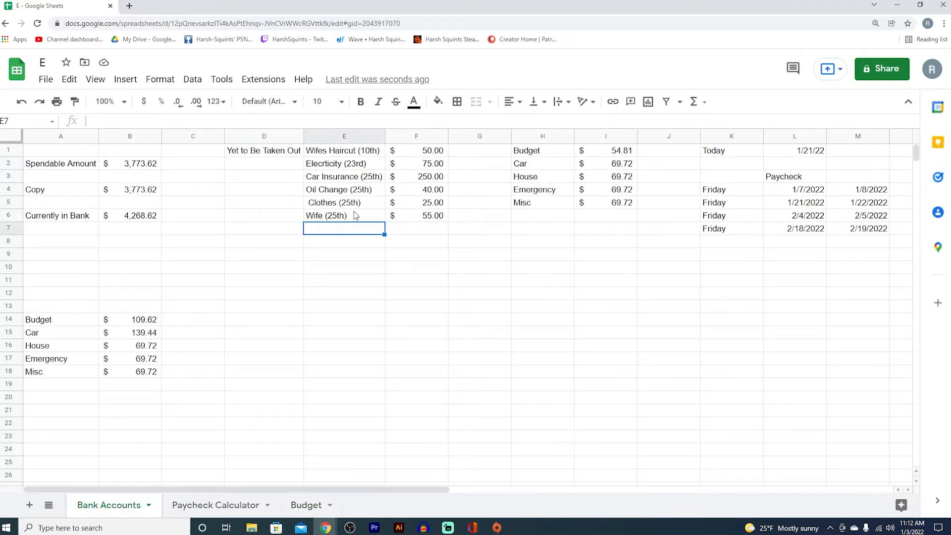
key("ctrl+v")
left_click(365, 311)
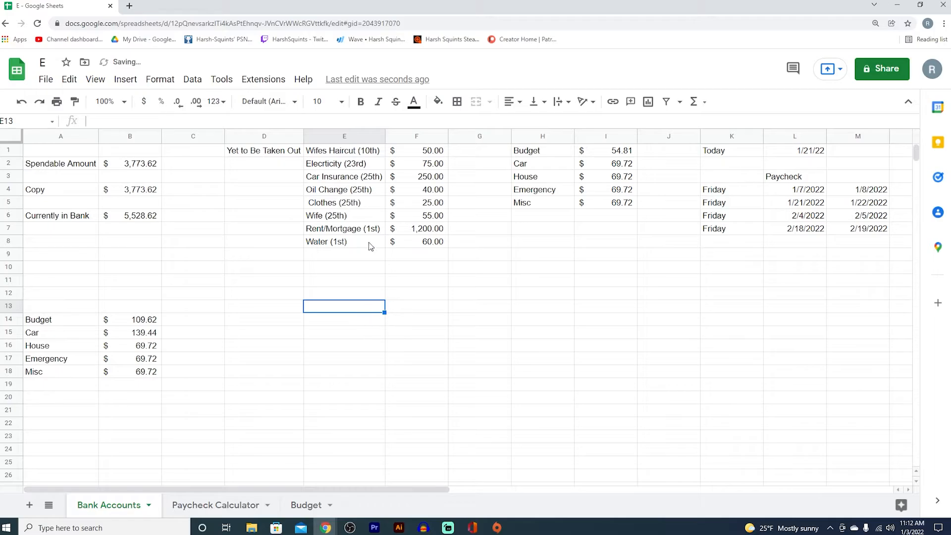
double_click(147, 168)
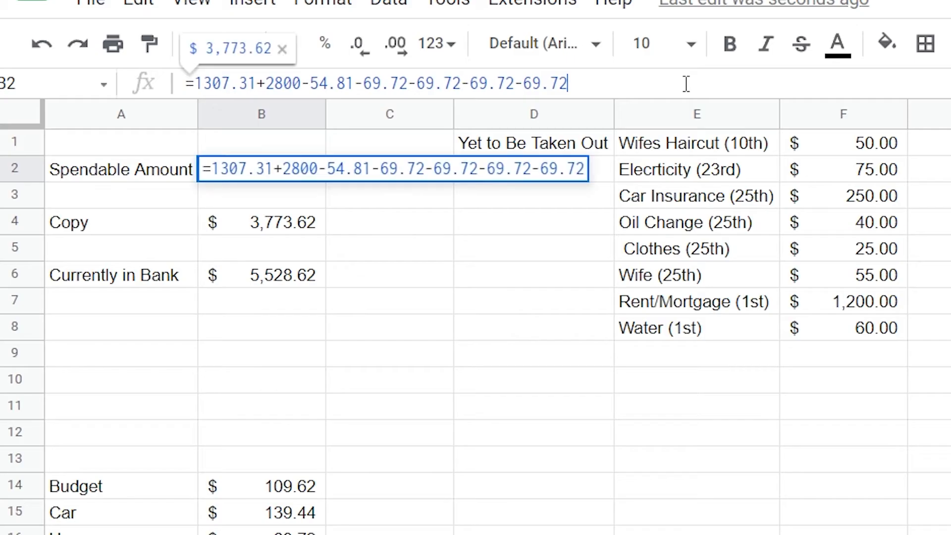
type("-")
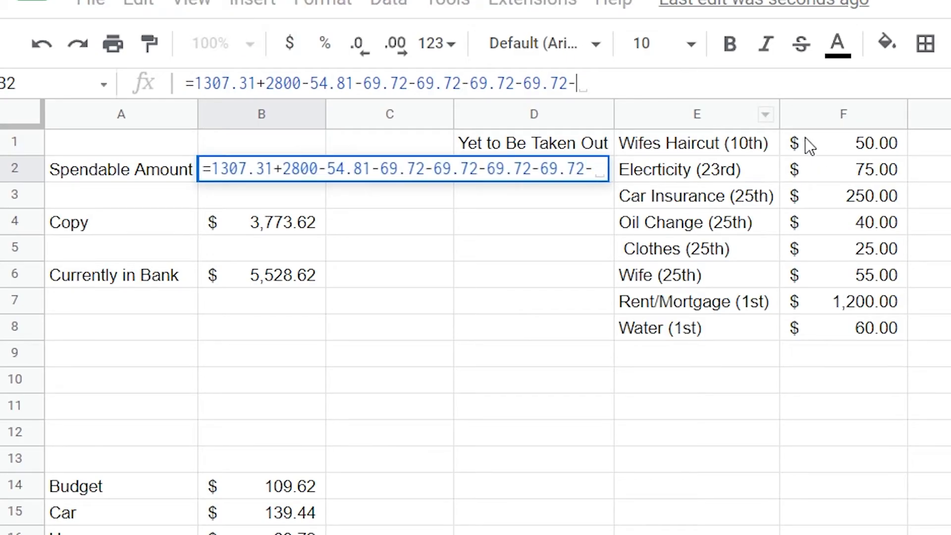
type("75")
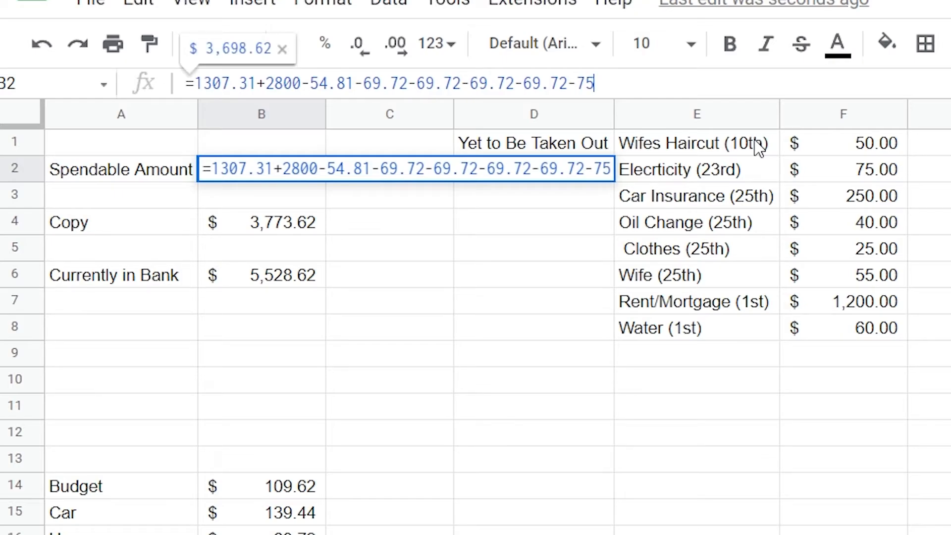
type("-250")
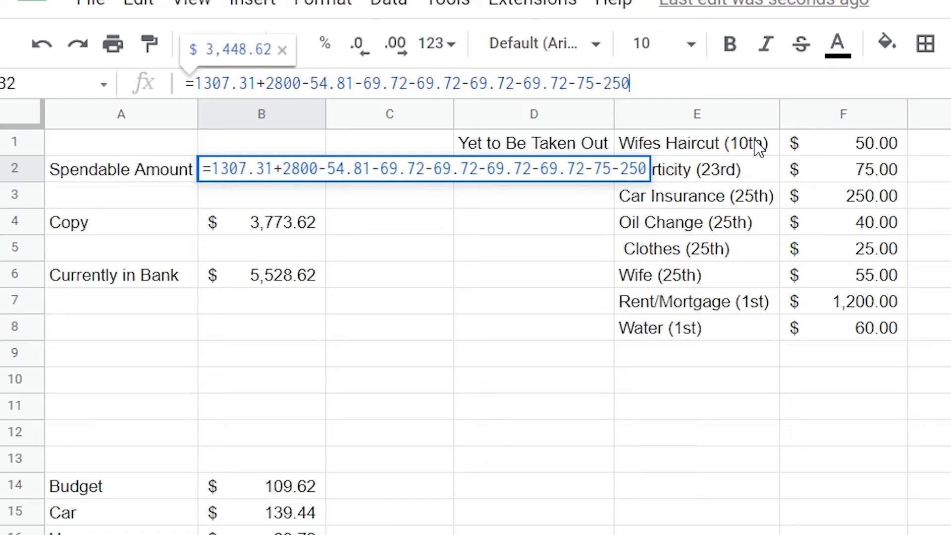
type("-40-25")
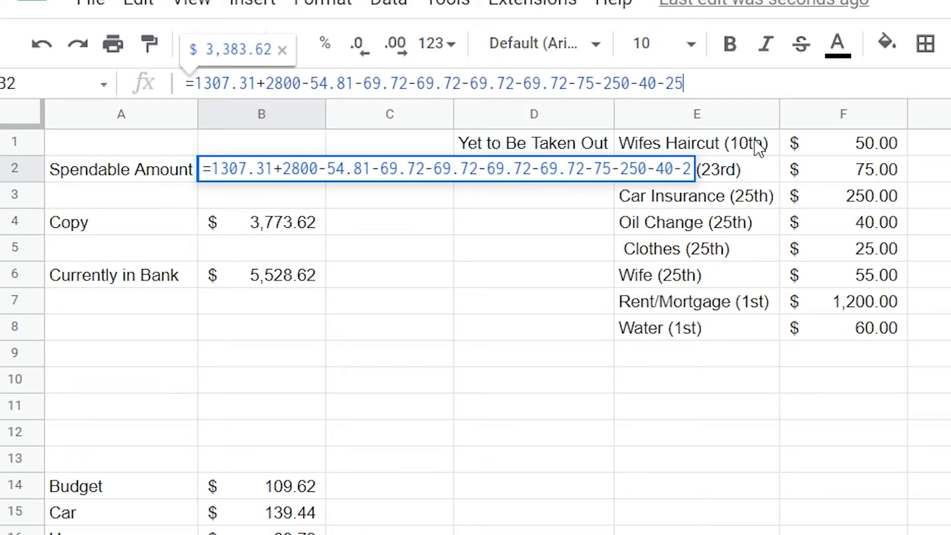
type("-55")
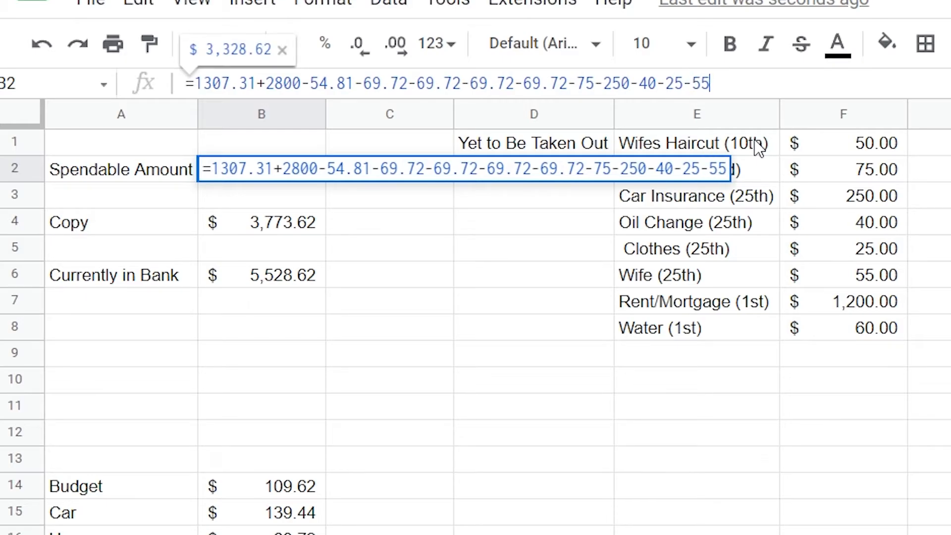
type("-1200-6")
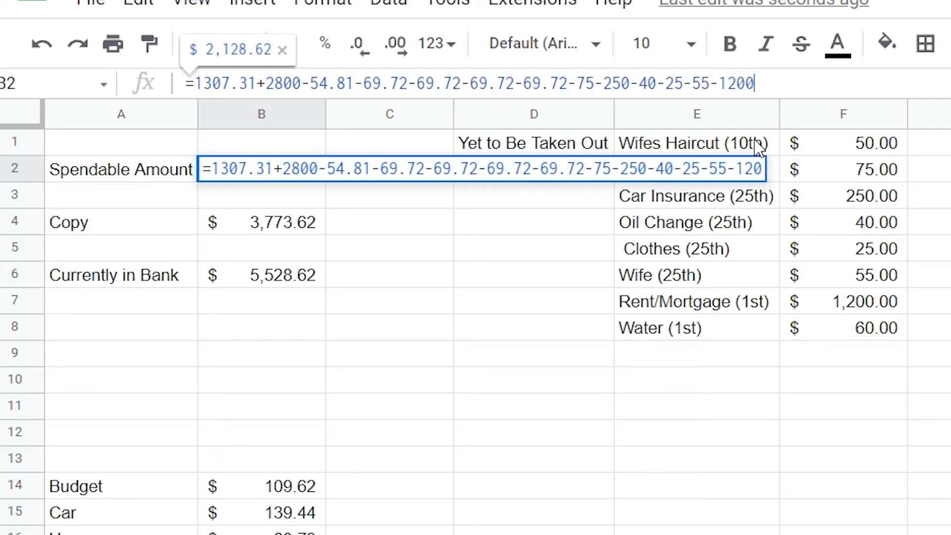
type("0")
key("Return")
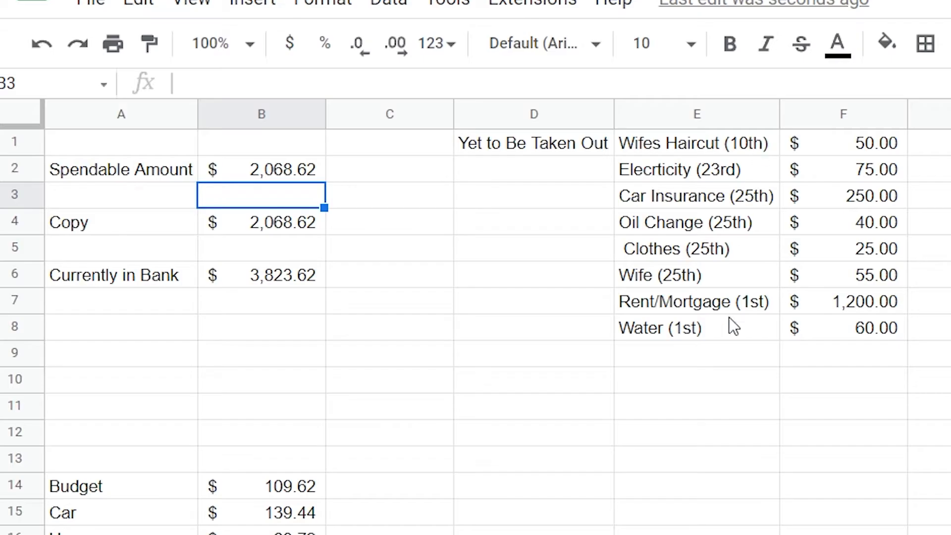
left_click(743, 465)
- Set the Today date in L1 to 1/28/22
left_click(803, 151)
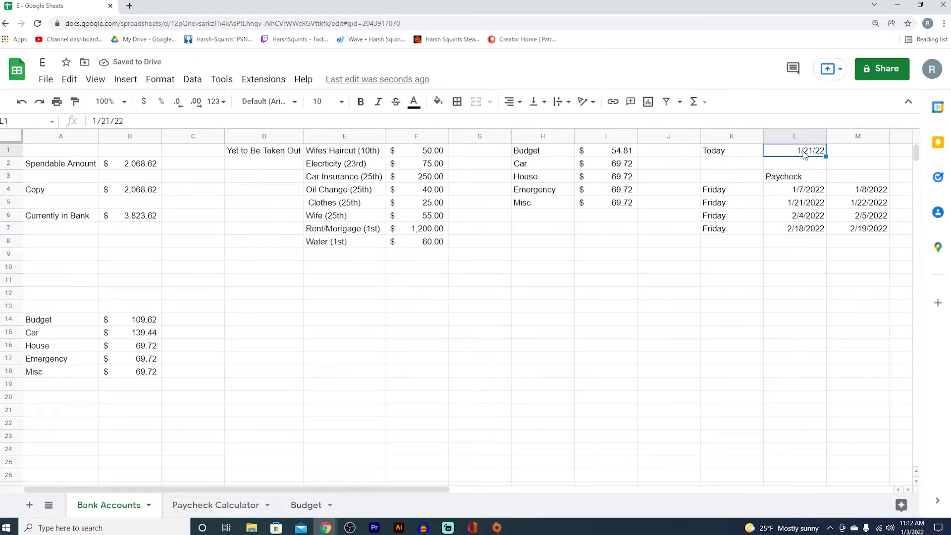
type("1/28/22")
key("Return")
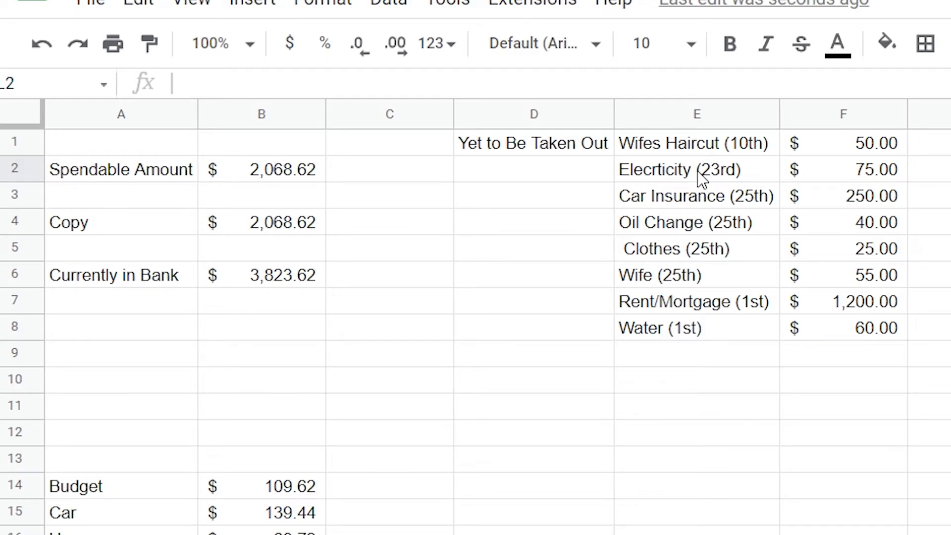
- Clear the Elecrticity and Car Insurance rows from Yet to Be Taken Out and move the rows below them up to E2:F6
left_click_drag(699, 172, 822, 200)
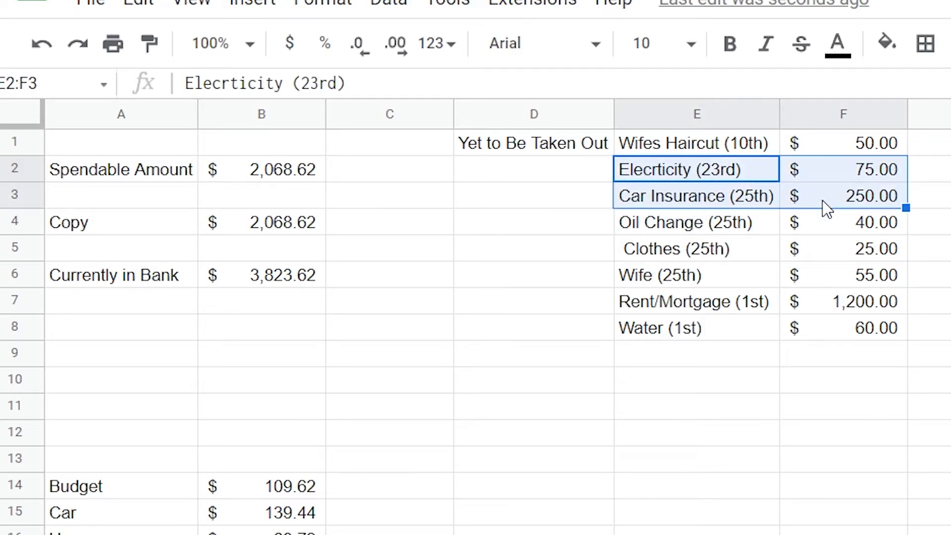
key("Delete")
left_click_drag(749, 229, 855, 265)
left_click_drag(719, 229, 874, 340)
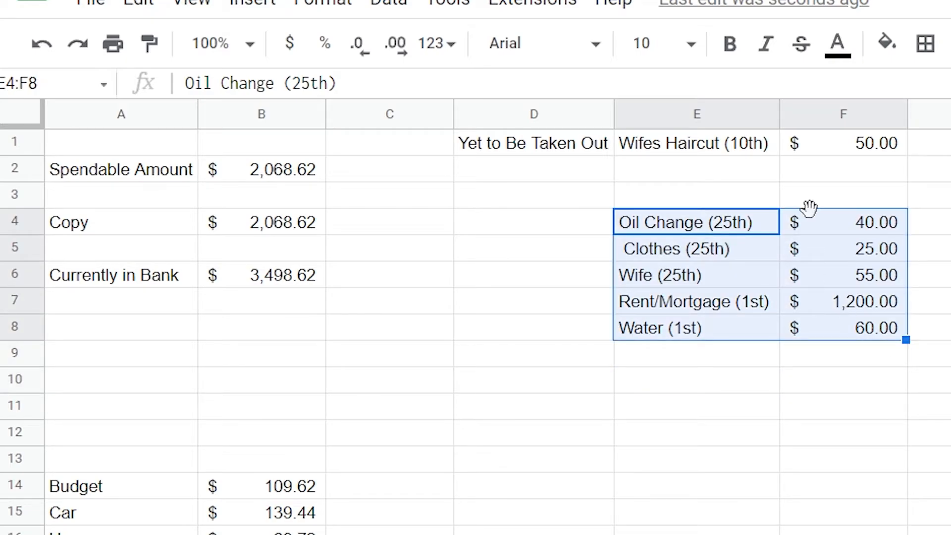
left_click_drag(810, 205, 815, 191)
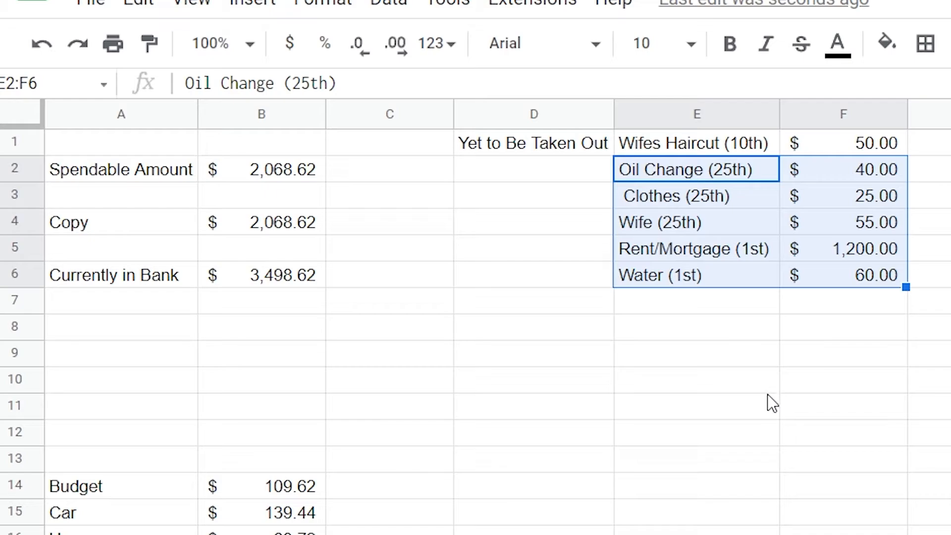
left_click(721, 435)
- Advance the Today date in L1 to 2/4/22
left_click(950, 142)
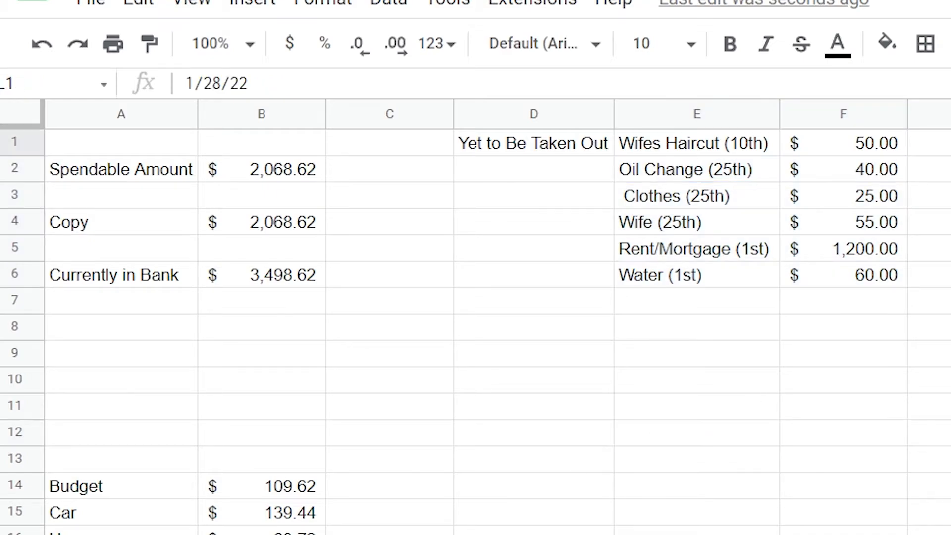
type("2/4/2")
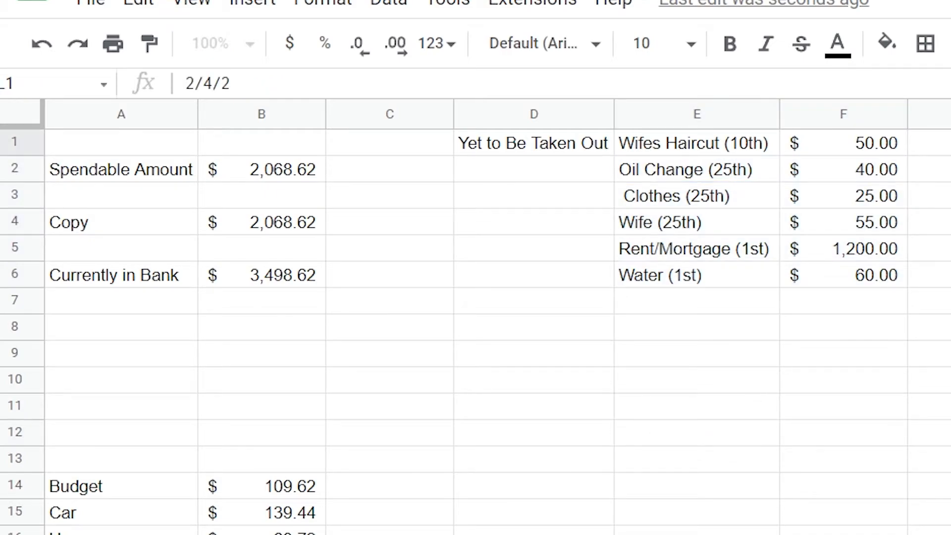
type("2")
key("Return")
- Clear the Rent/Mortgage (1st), Water (1st) and Wife (25th) rows from the Yet to Be Taken Out list
left_click_drag(661, 258, 830, 283)
key("Delete")
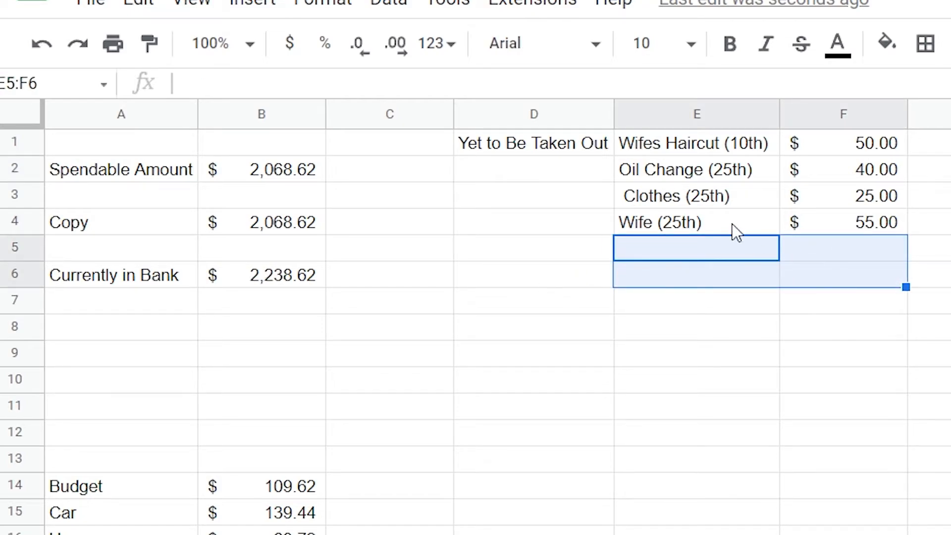
left_click_drag(731, 223, 913, 232)
key("Delete")
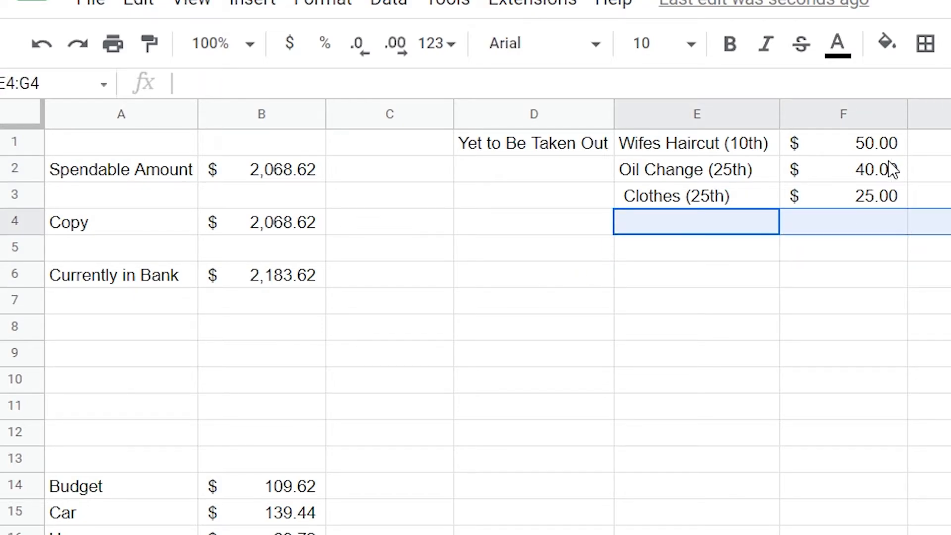
left_click(696, 325)
- Deduct two weeks of spending from the Spendable Amount by appending -400-400 to its formula in B2
left_click(284, 185)
left_click(820, 79)
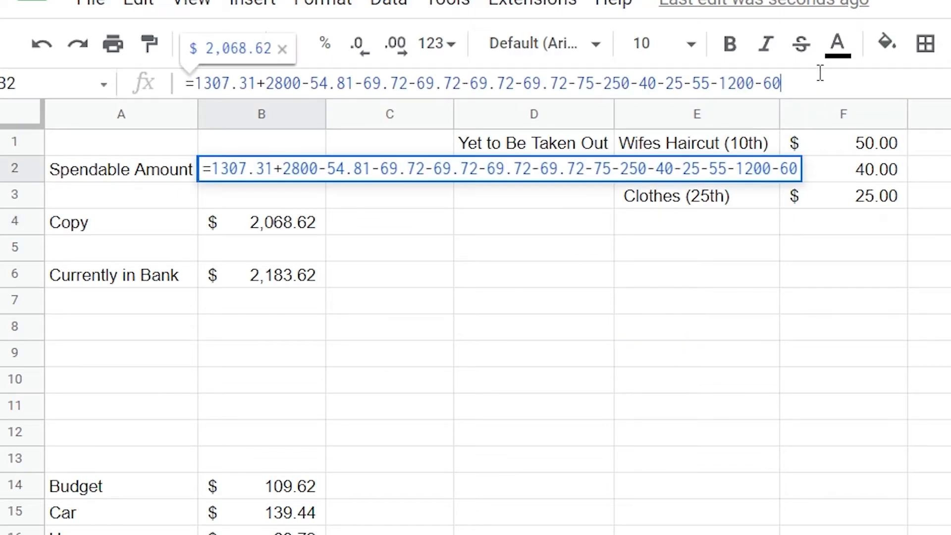
type("-400-400")
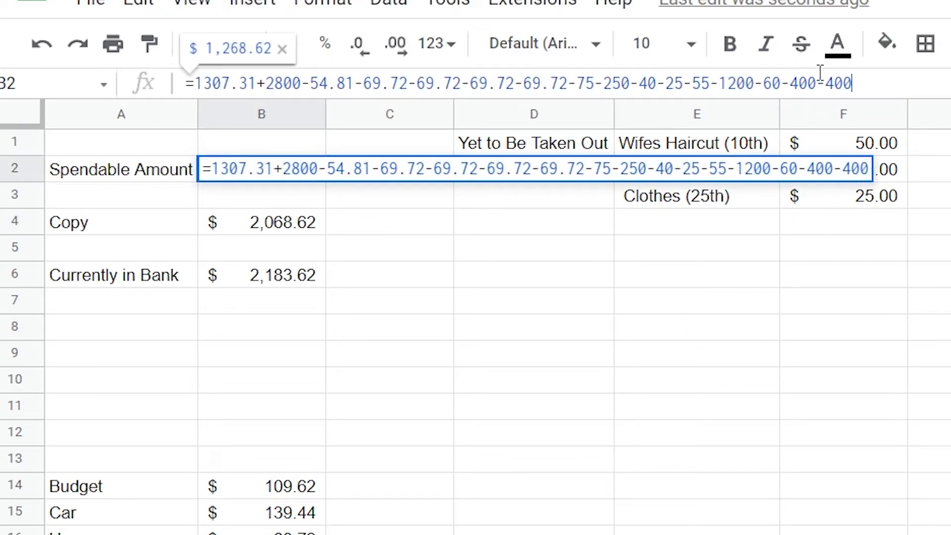
key("Return")
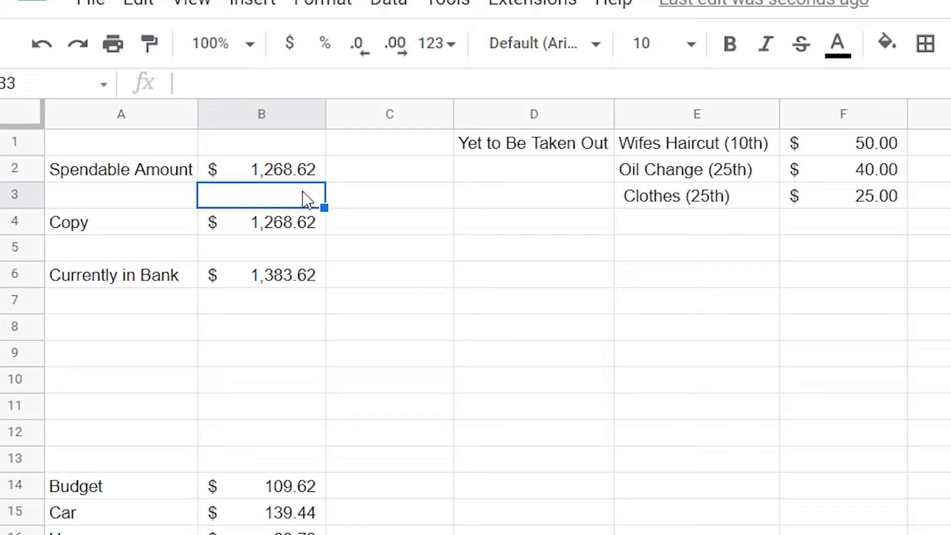
- Replace the long Spendable Amount formula in B2 with =1268.62
left_click(307, 173)
type("=")
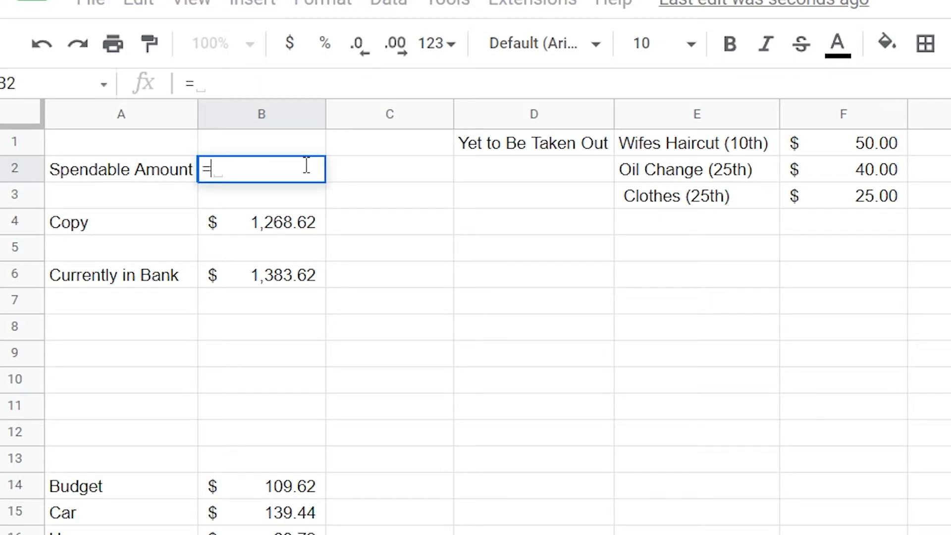
type("1268.62")
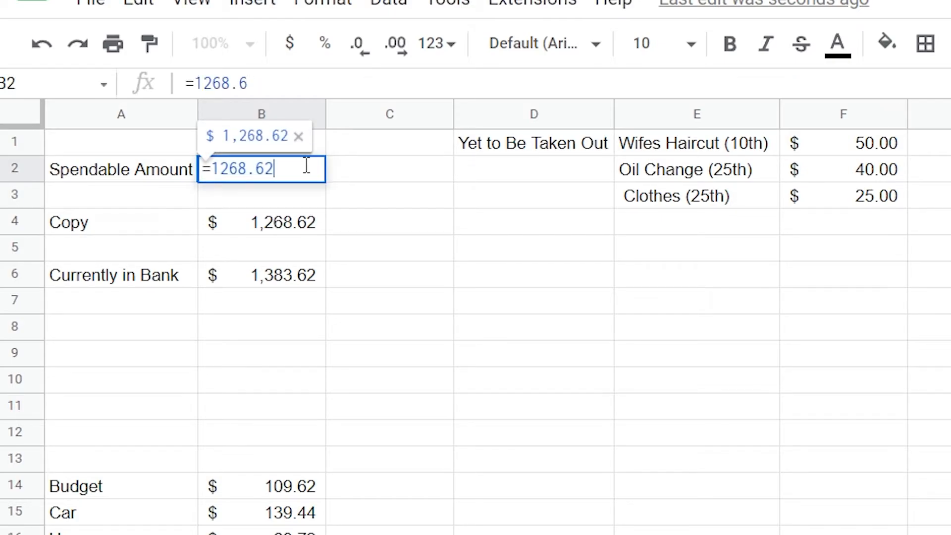
key("Return")
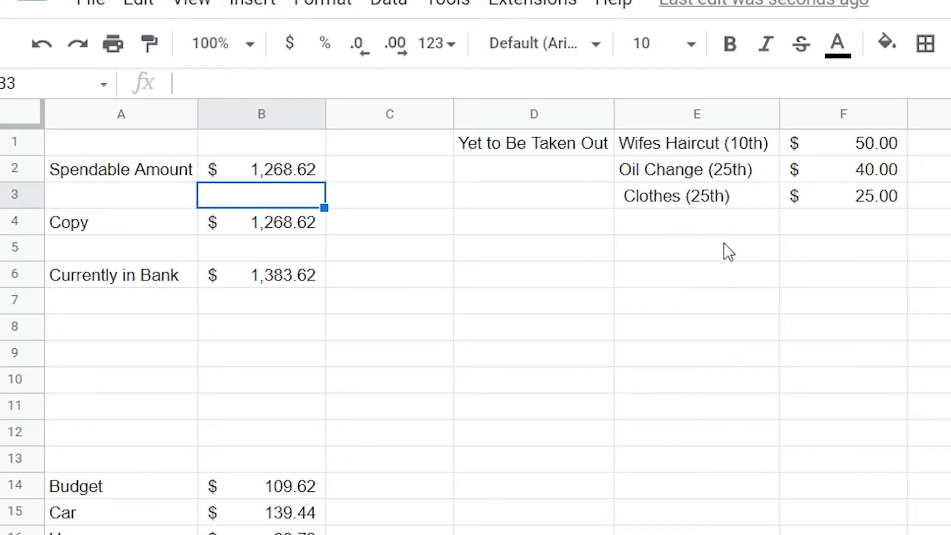
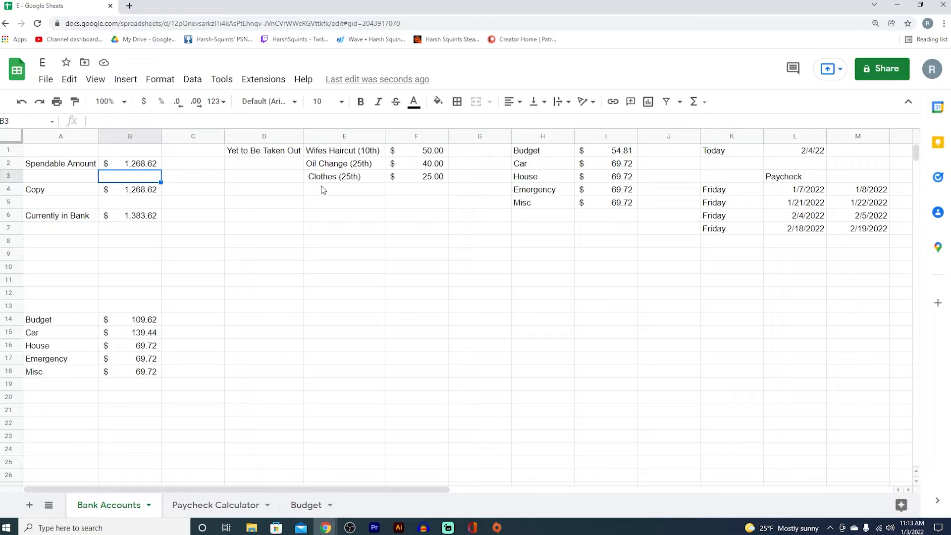
- Add the 2/4/2022 paycheck to the Spendable Amount by appending +2800 to its formula in B2
left_click(145, 167)
left_click(170, 120)
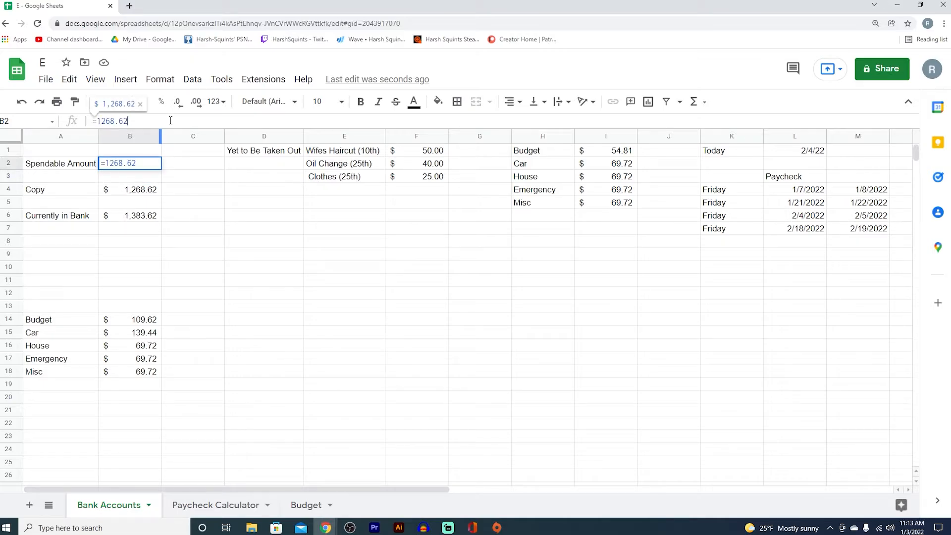
type("+2800")
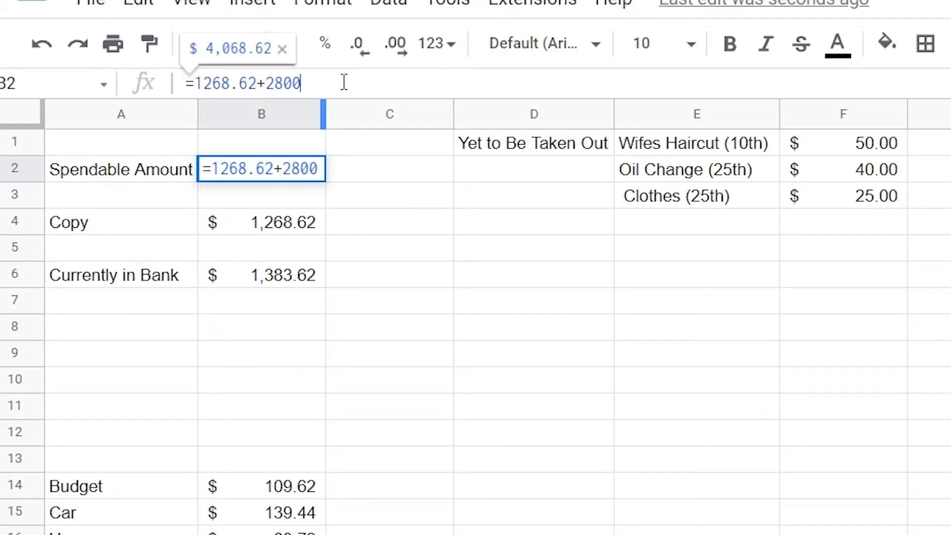
key("Return")
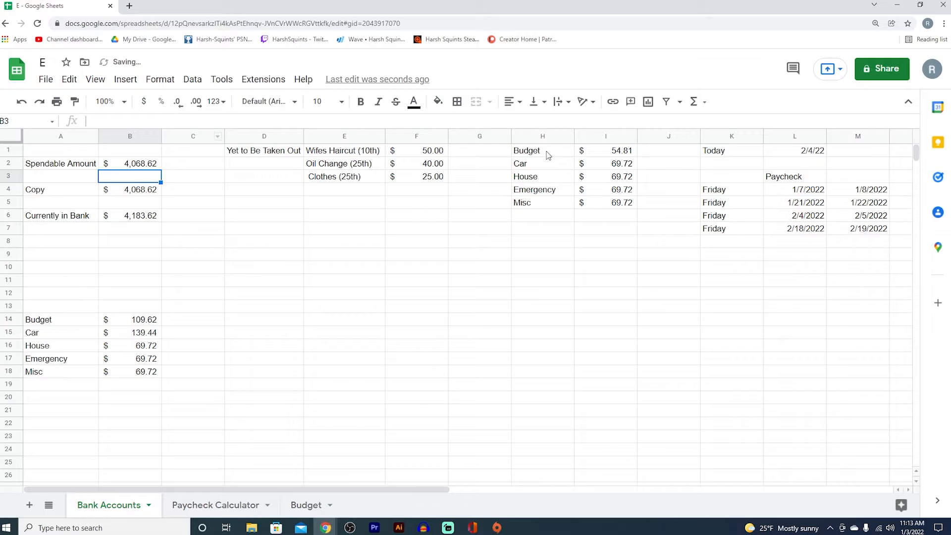
- Copy the Budget through Misc allocations in H1:I5 and paste them as values into the Yet to Be Taken Out list from E4
left_click_drag(547, 154, 599, 203)
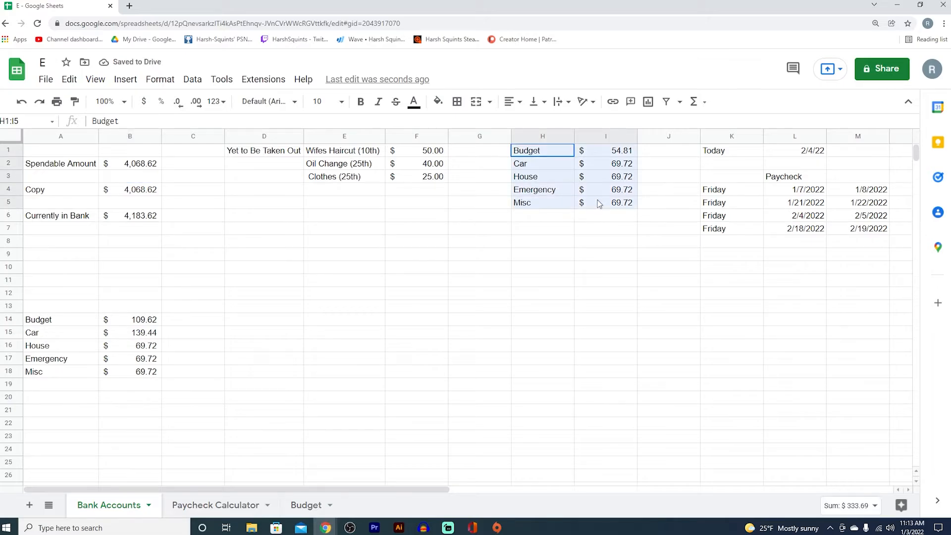
key("ctrl+c")
right_click(354, 190)
mouse_move(532, 221)
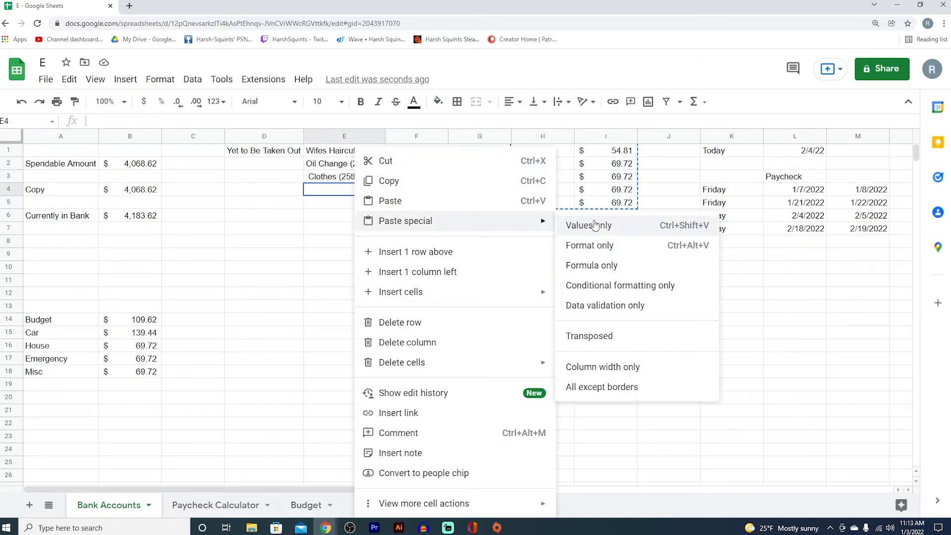
left_click(594, 222)
left_click(441, 243)
- Deduct the five allocations from the Spendable Amount by appending -54.81-69.72-69.72-69.72-69.72 to the formula in B2
left_click(131, 164)
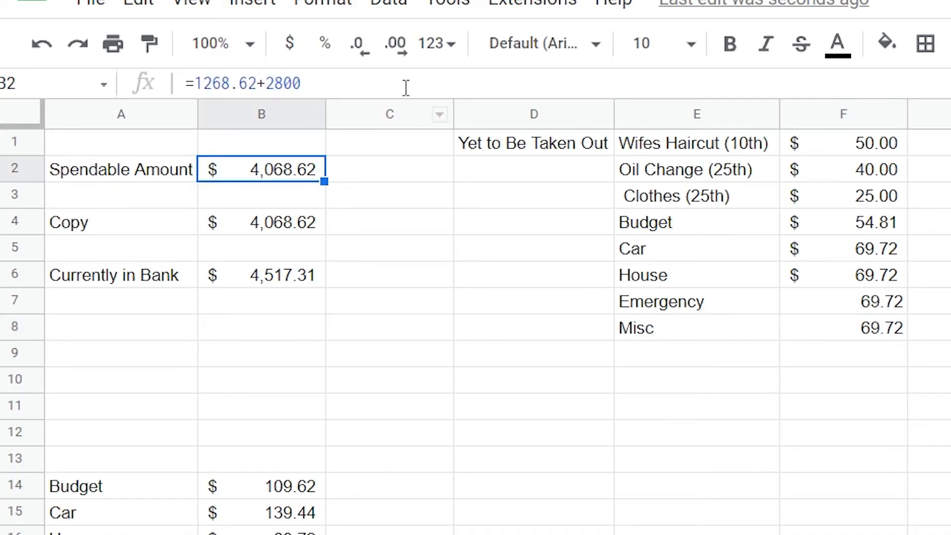
left_click(201, 122)
type("-54.81")
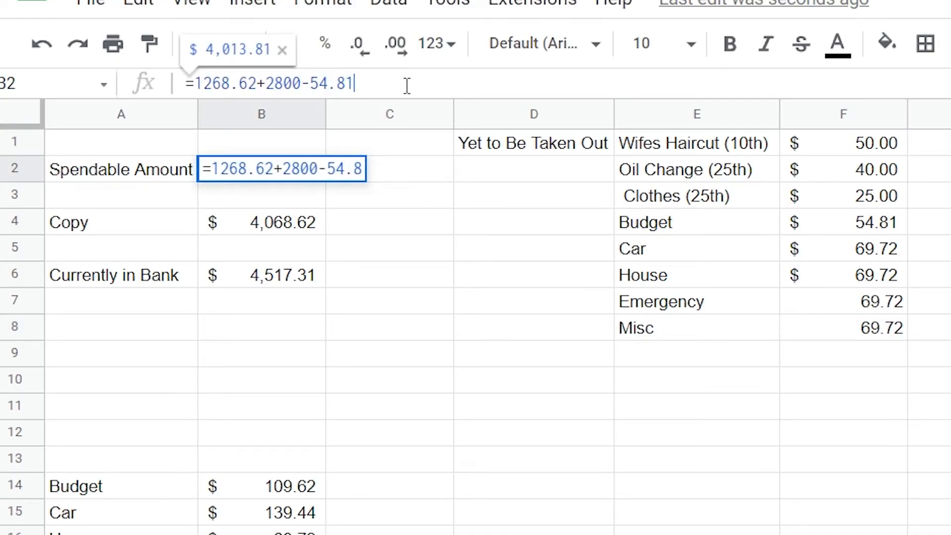
type("-69.72-")
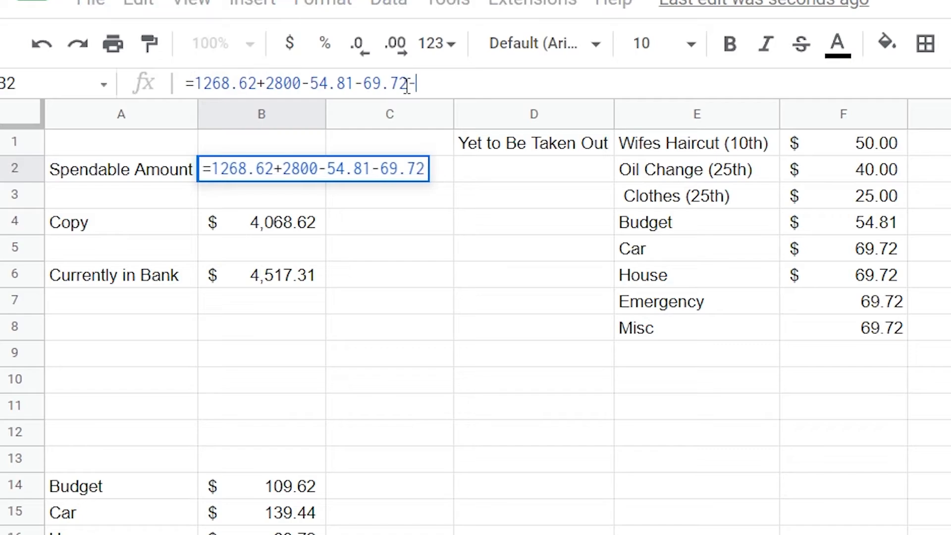
type("69.72-69.72-69.")
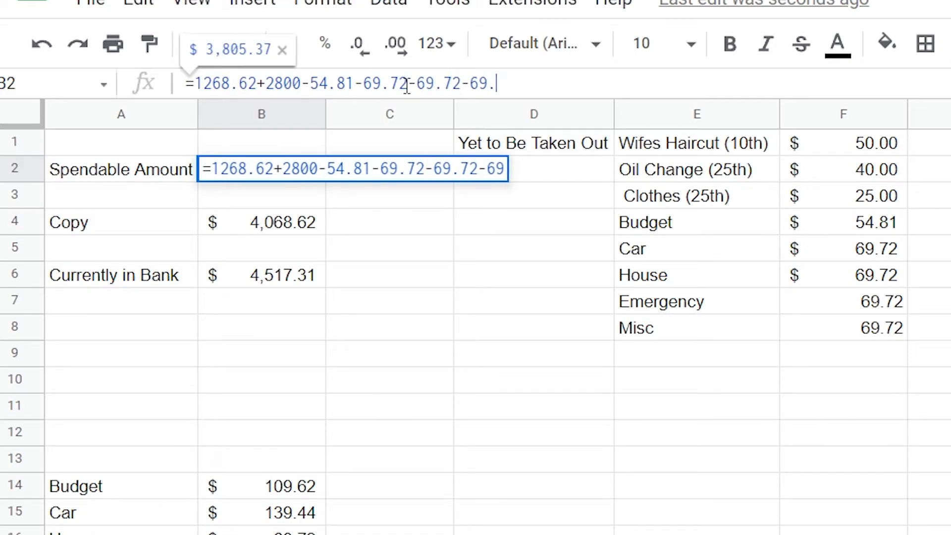
type("72-69.")
key("Return")
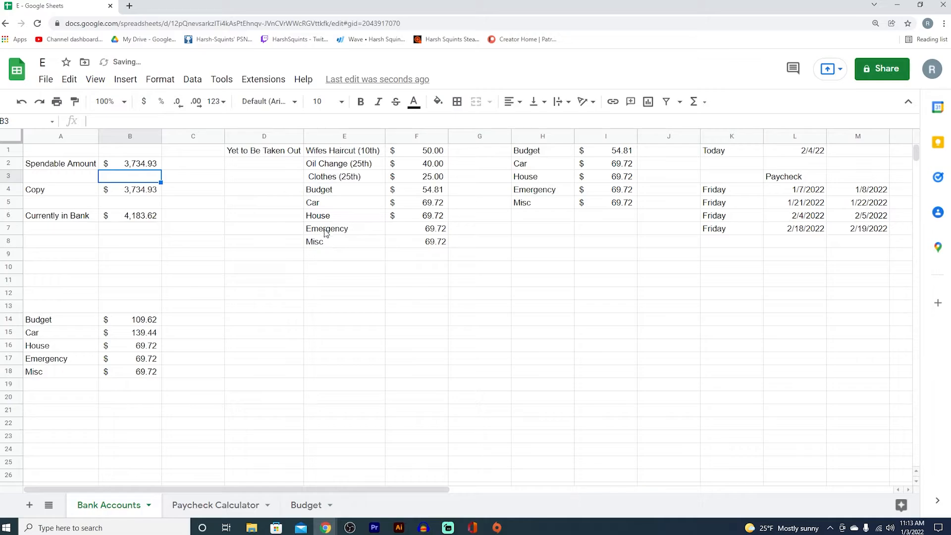
- Clear the Budget, Car, House, Emergency and Misc rows in E4:F8 from the Yet to Be Taken Out list
left_click_drag(327, 189, 409, 242)
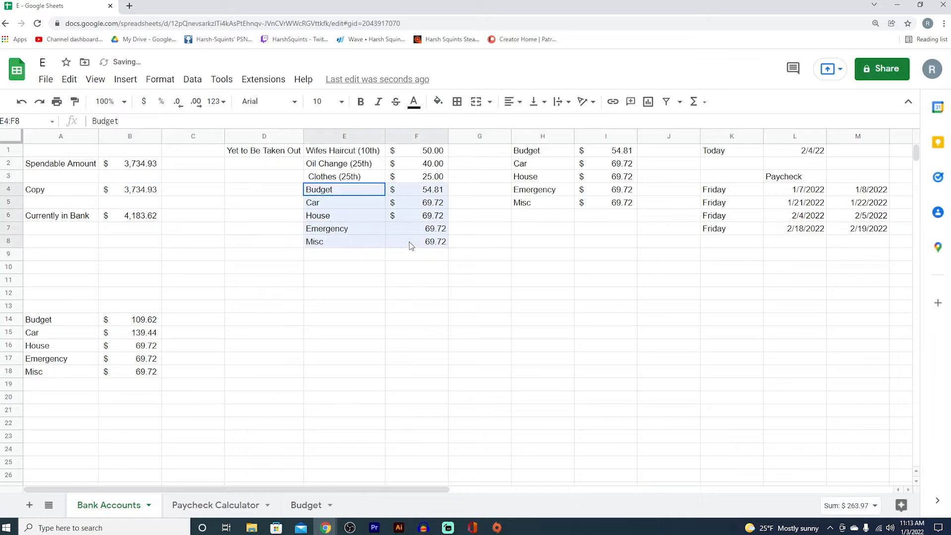
key("Delete")
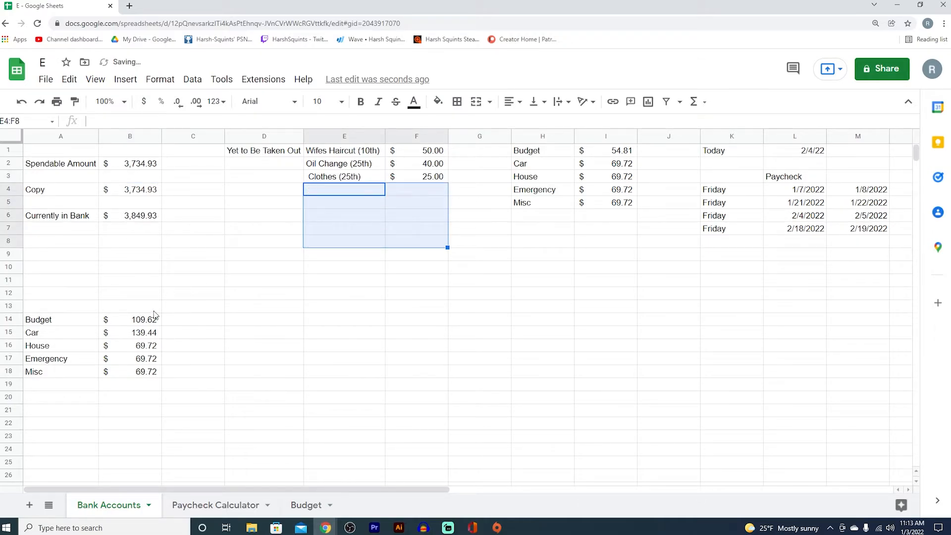
left_click(170, 358)
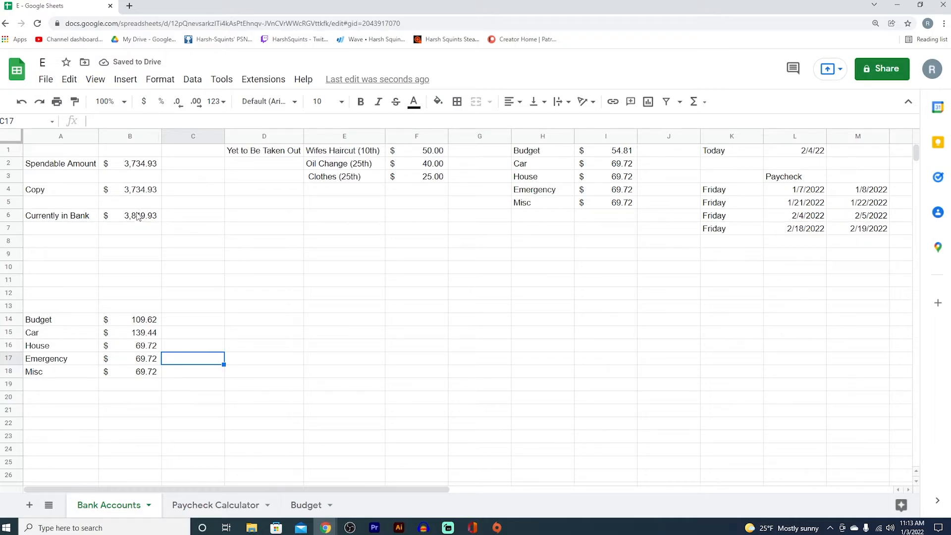
- Review the balances in B6:B18, then check the Budget sheet's monthly bills and the February 2022 calendar
left_click_drag(138, 216, 143, 377)
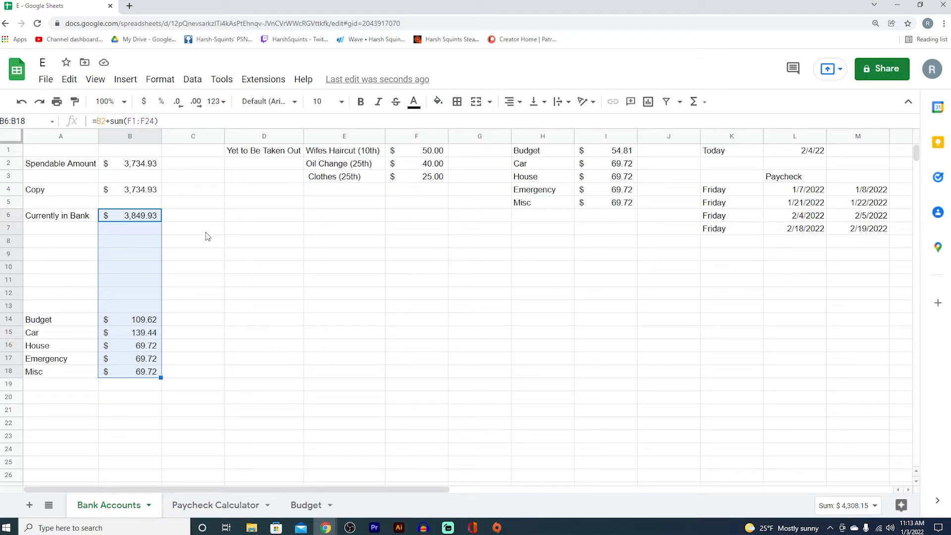
left_click(215, 245)
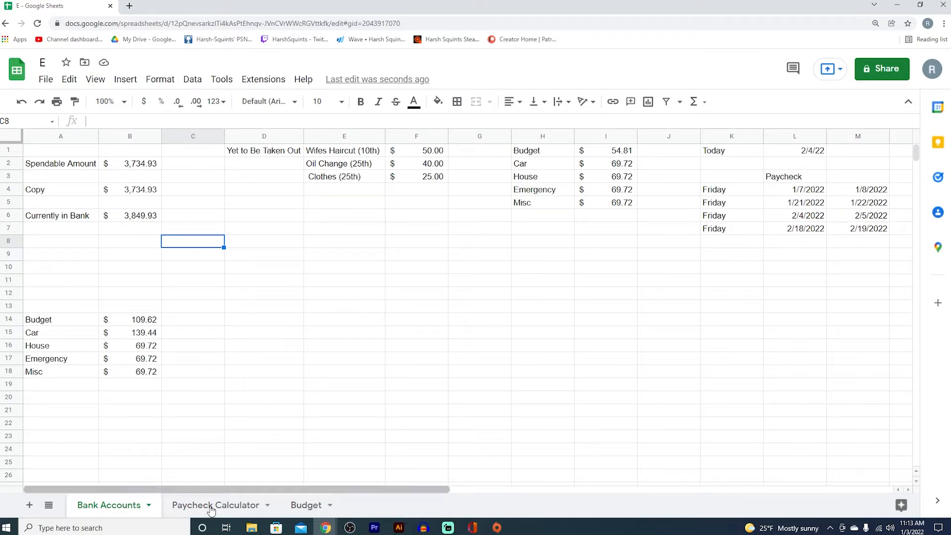
left_click(302, 505)
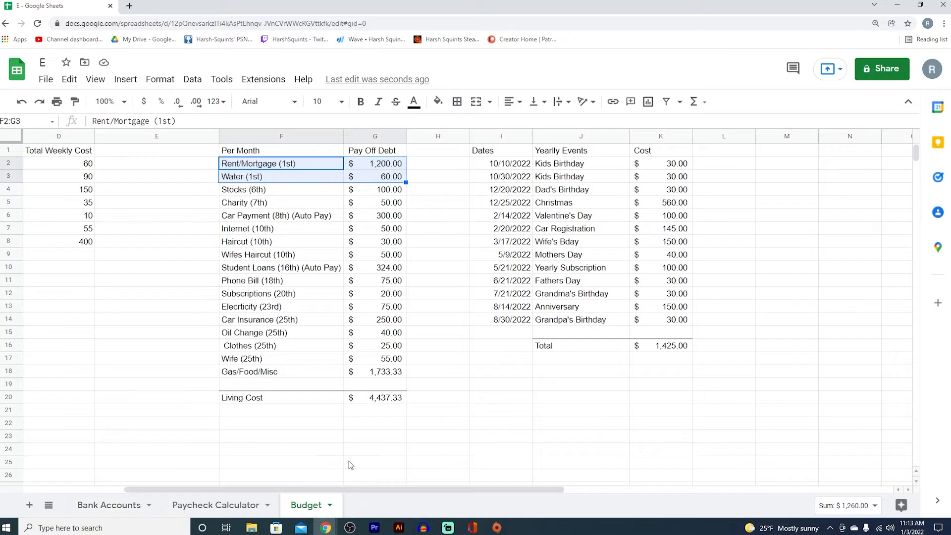
left_click(113, 506)
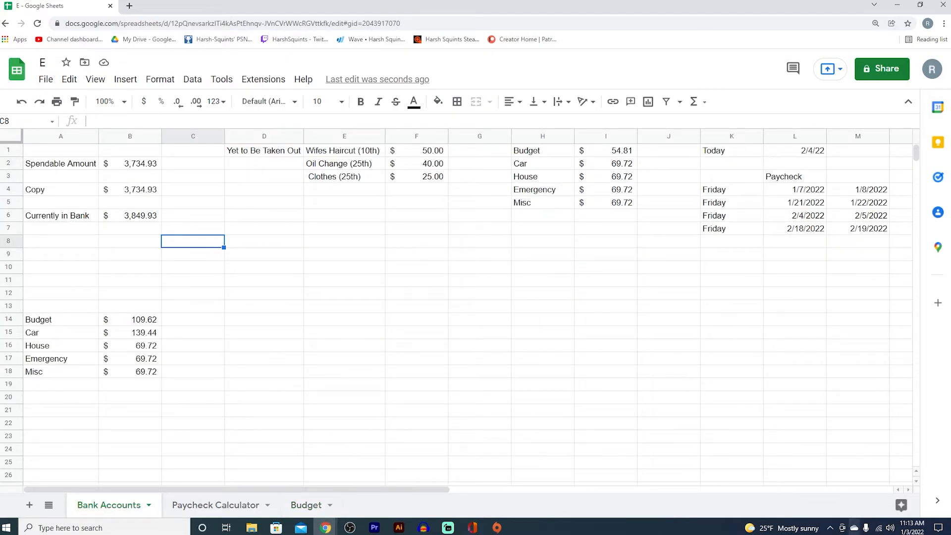
left_click(911, 527)
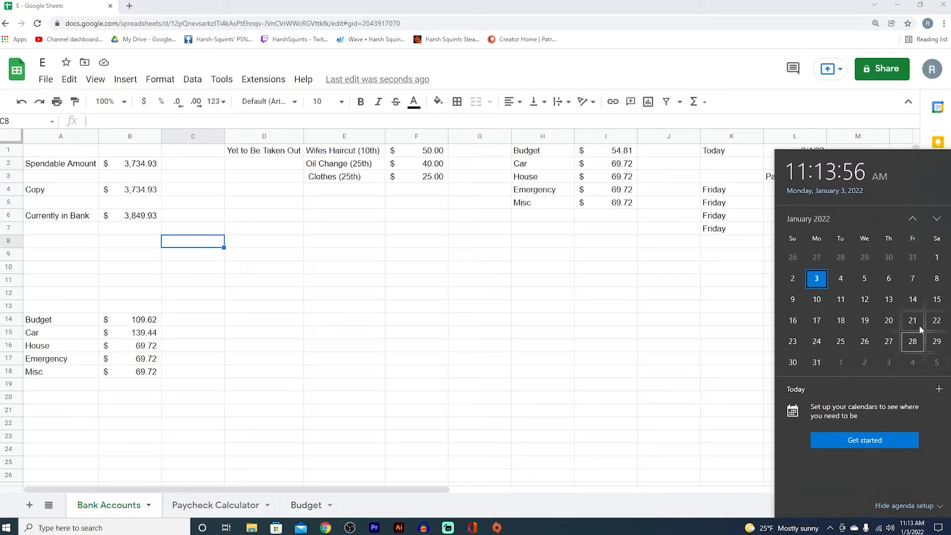
left_click(937, 219)
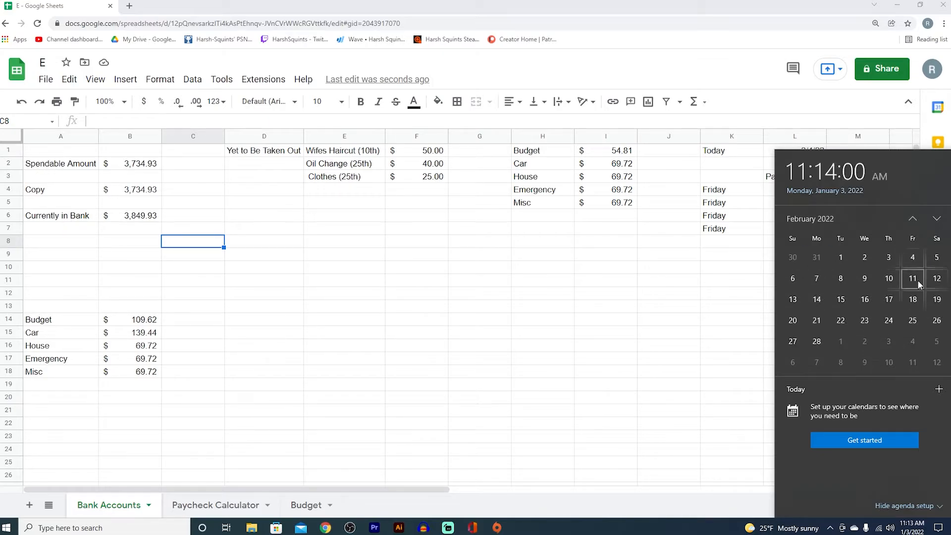
left_click(666, 278)
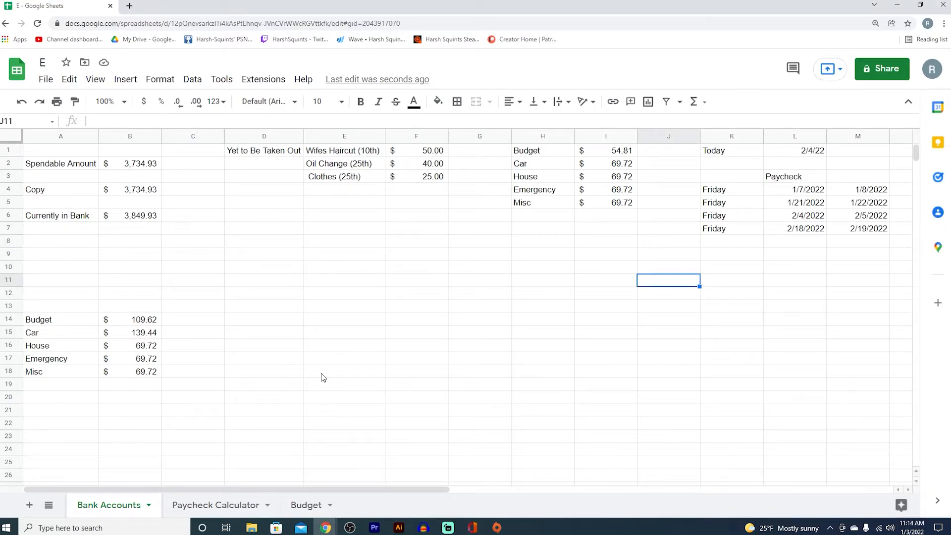
- Copy the Stocks (6th) through Phone Bill (18th) bills from the Budget sheet into the Yet to Be Taken Out list from E4
left_click(306, 504)
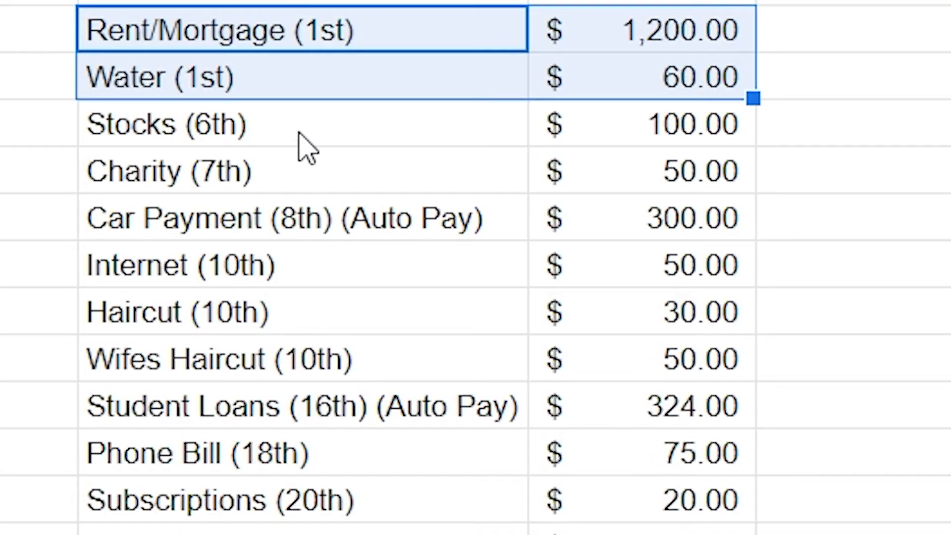
left_click_drag(283, 193, 284, 203)
left_click_drag(574, 258, 591, 401)
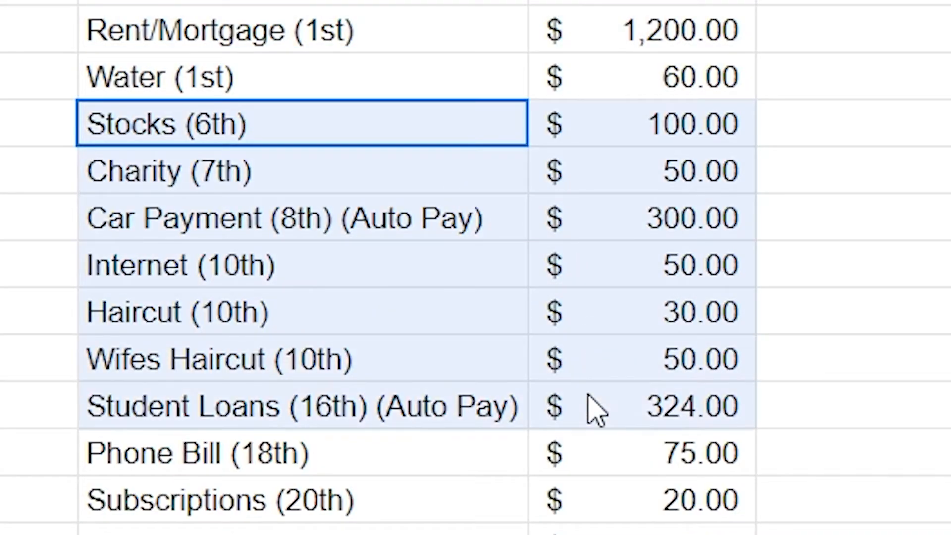
right_click(587, 399)
left_click(278, 265)
left_click_drag(316, 126, 626, 446)
right_click(630, 456)
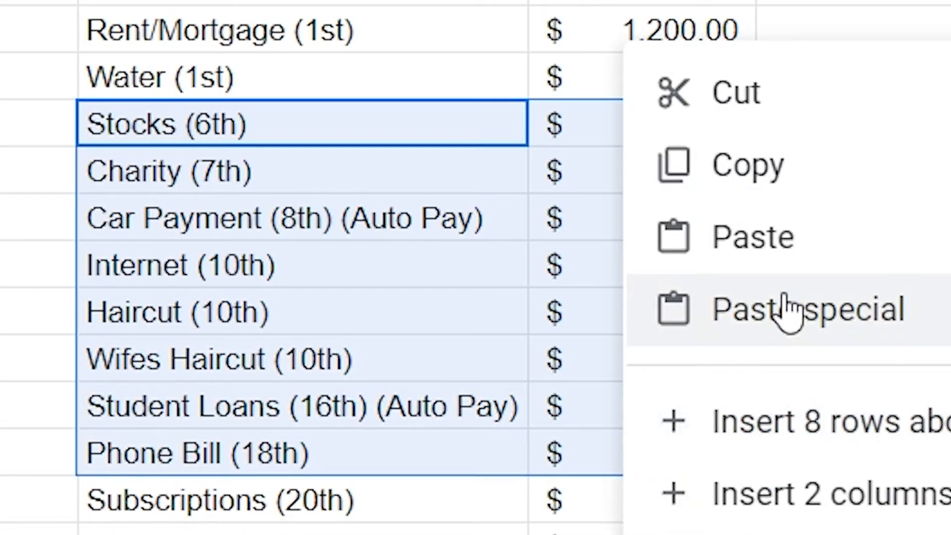
left_click(777, 167)
left_click(109, 504)
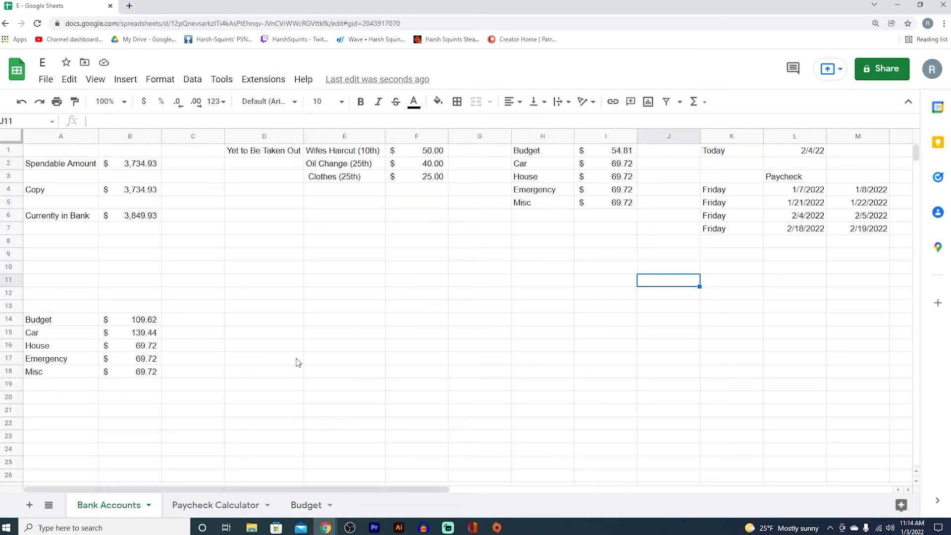
right_click(353, 193)
left_click(388, 204)
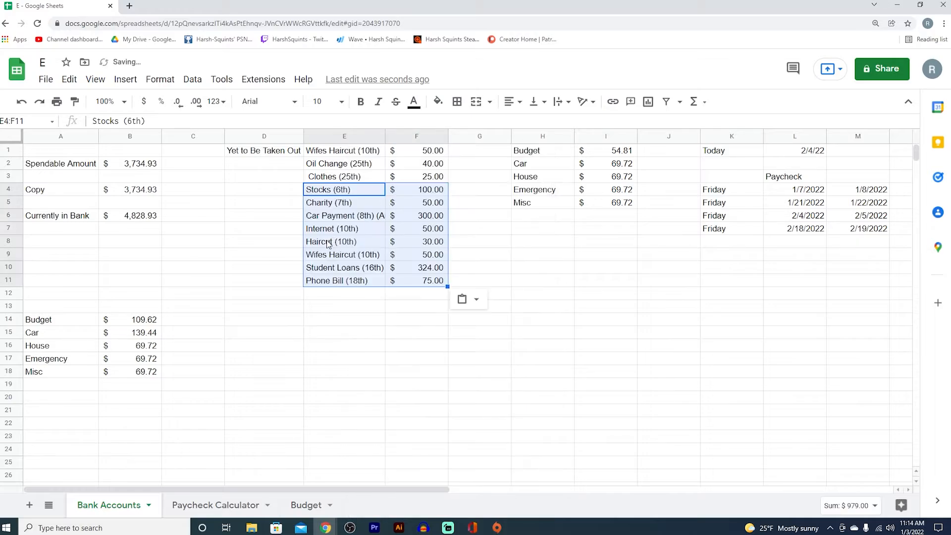
left_click(328, 242)
left_click(144, 155)
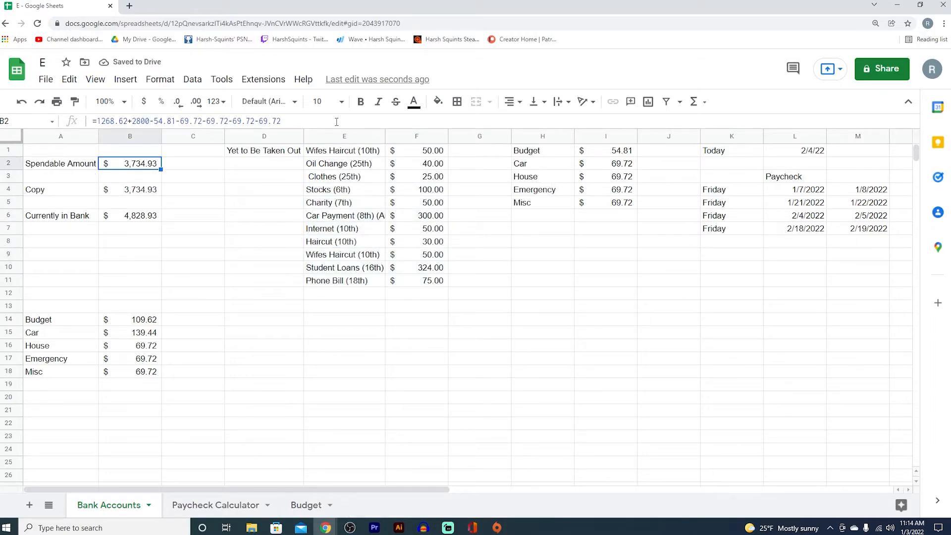
double_click(144, 168)
type("-100-")
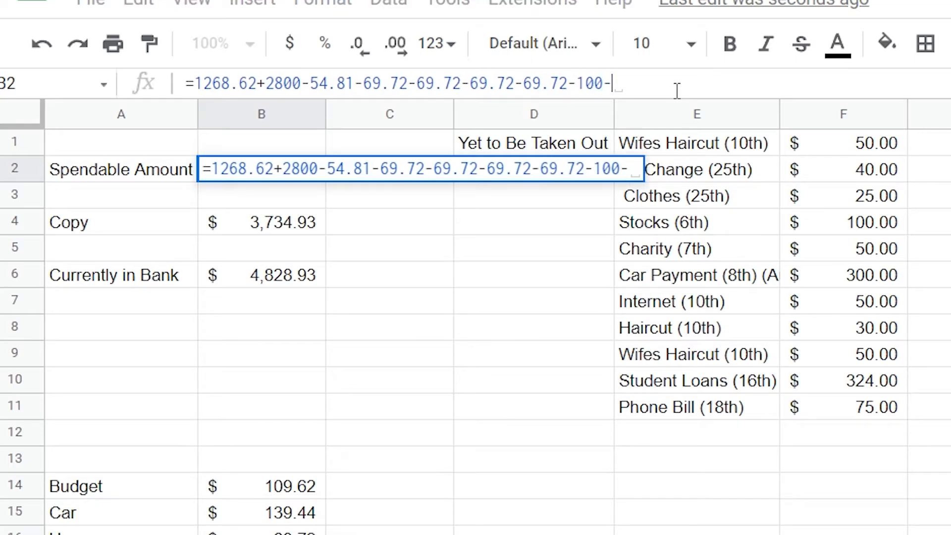
type("50-300-")
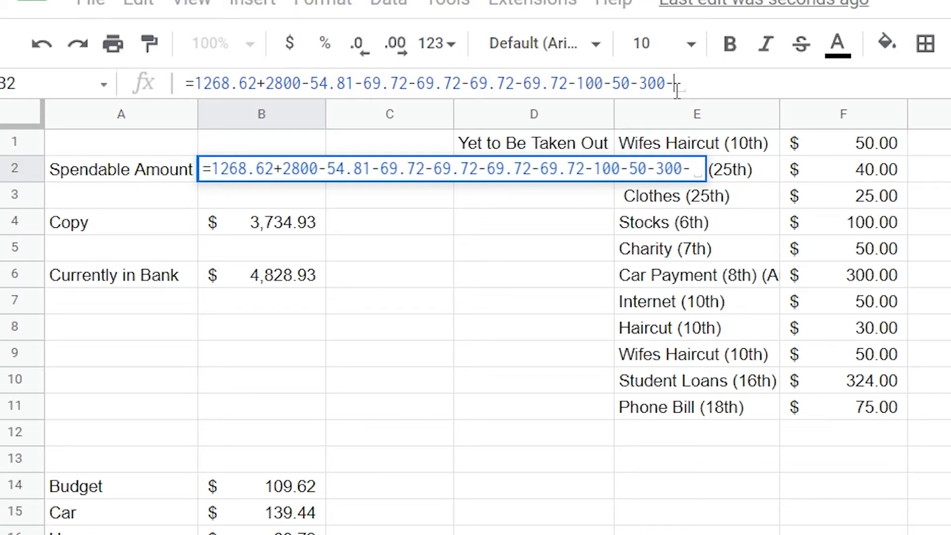
type("50-30-50")
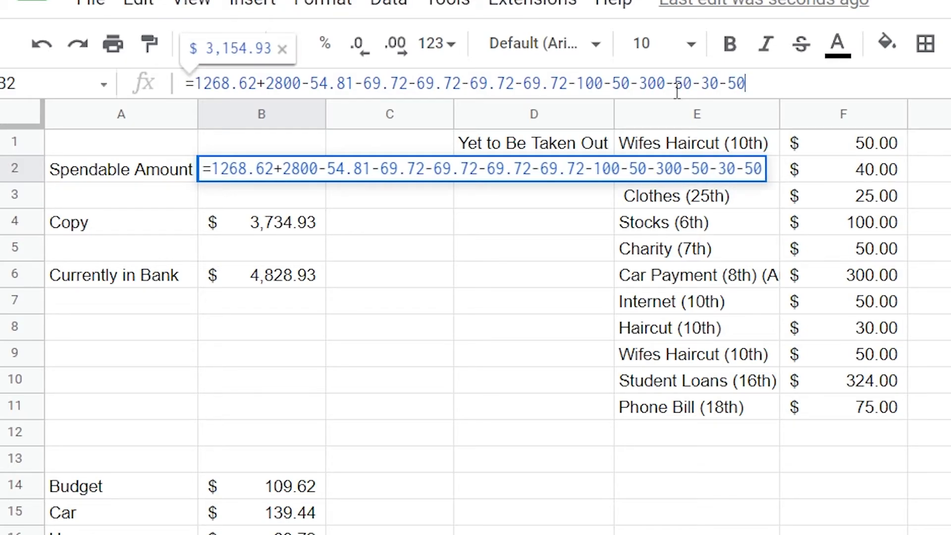
type("-324-")
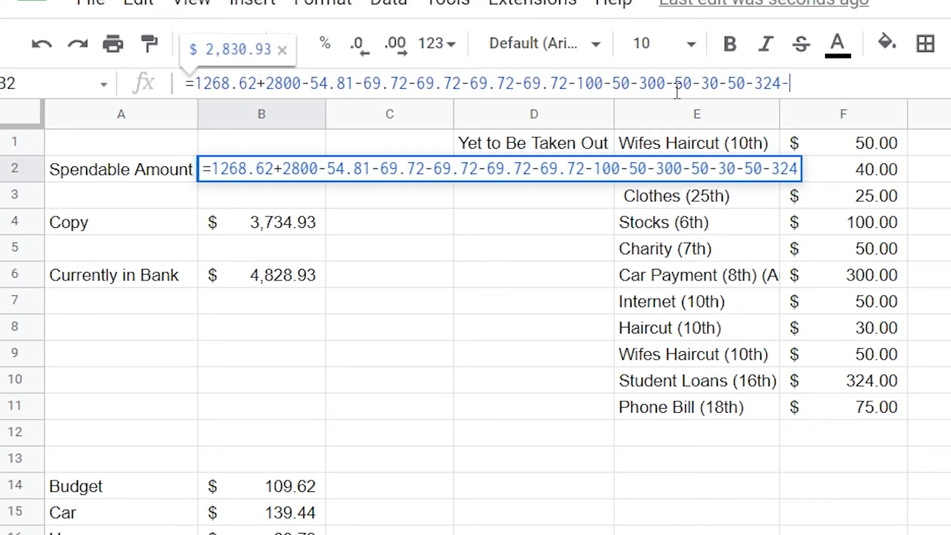
type("75")
key("Return")
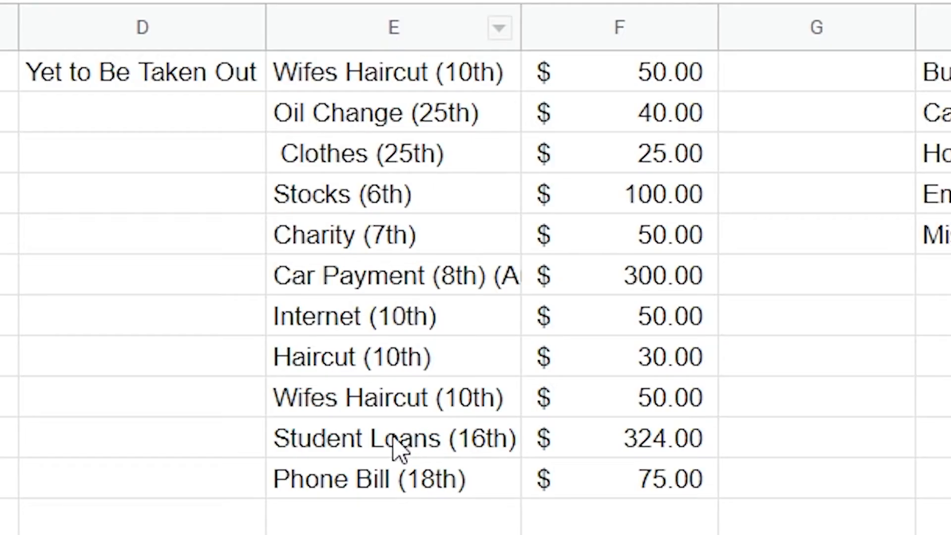
- Combine the duplicate Wifes Haircut entries by setting F1 to 100 and moving Student Loans and Phone Bill up over the second one
left_click_drag(361, 399, 616, 418)
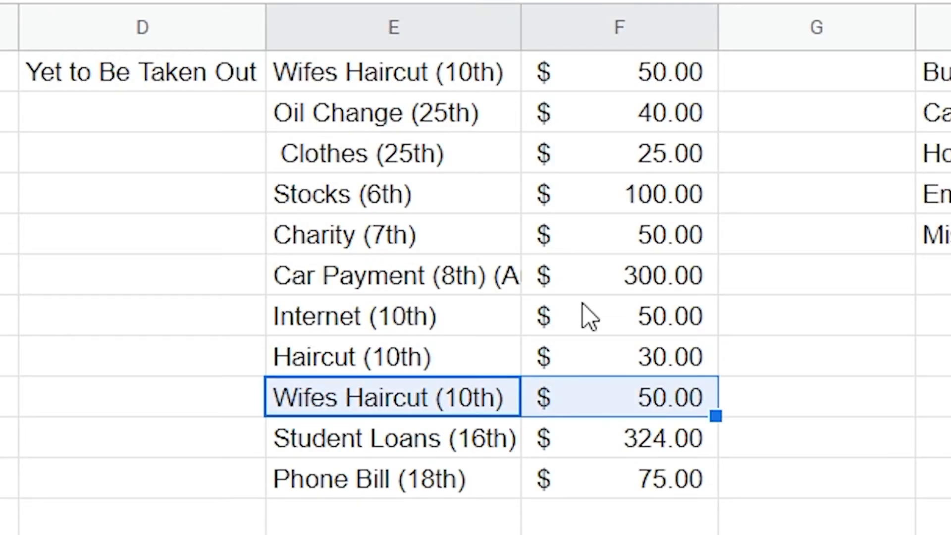
left_click(612, 72)
type("100")
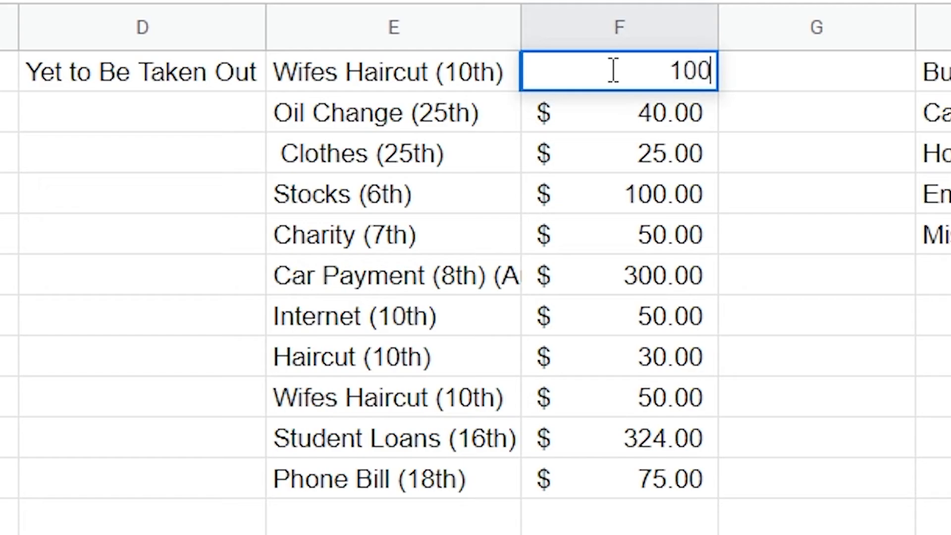
key("Return")
left_click_drag(410, 438, 606, 467)
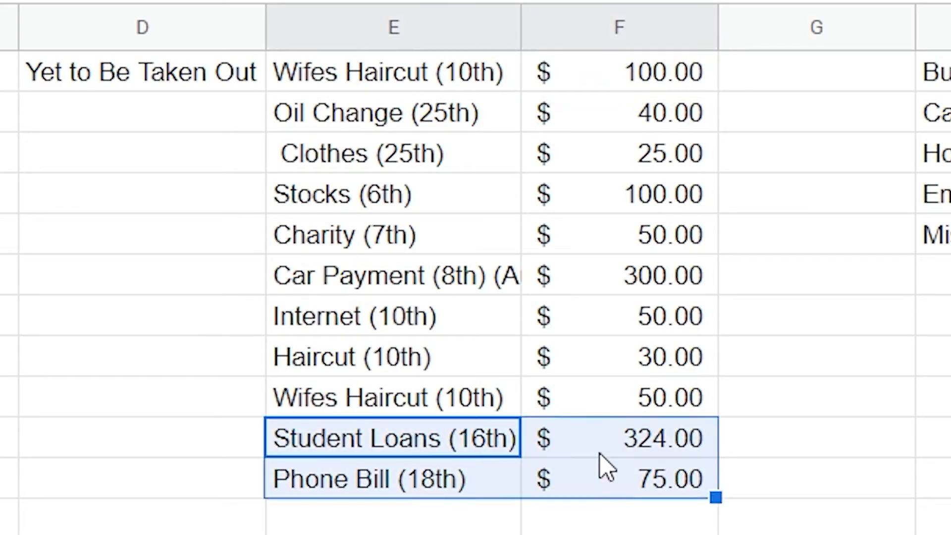
left_click_drag(595, 418, 594, 407)
left_click(352, 306)
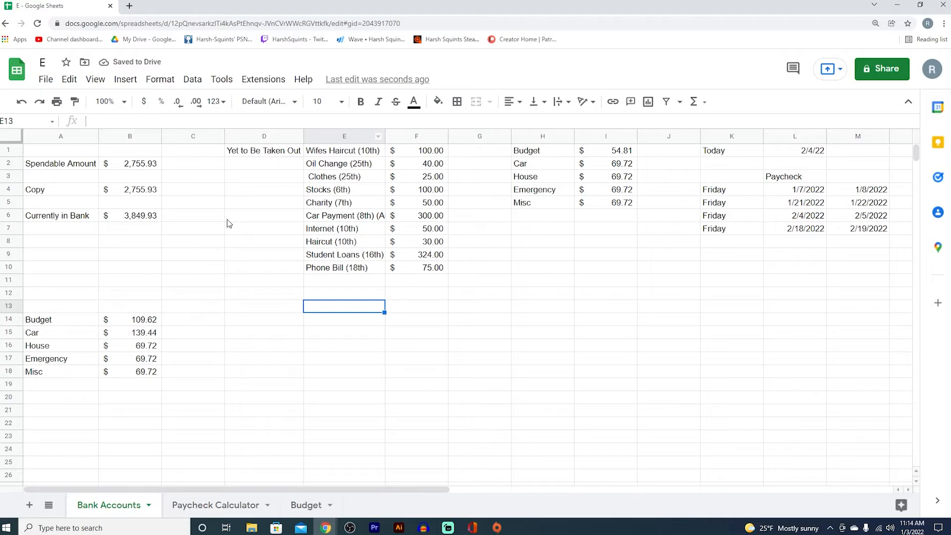
- Deduct two weeks of spending money from the Spendable Amount by appending -400-400 to the formula in B2
left_click(400, 281)
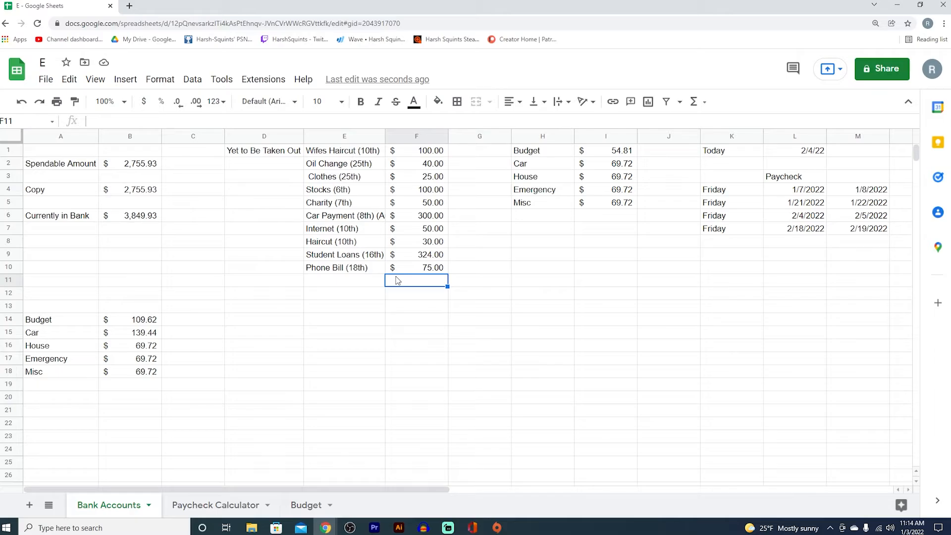
left_click(151, 163)
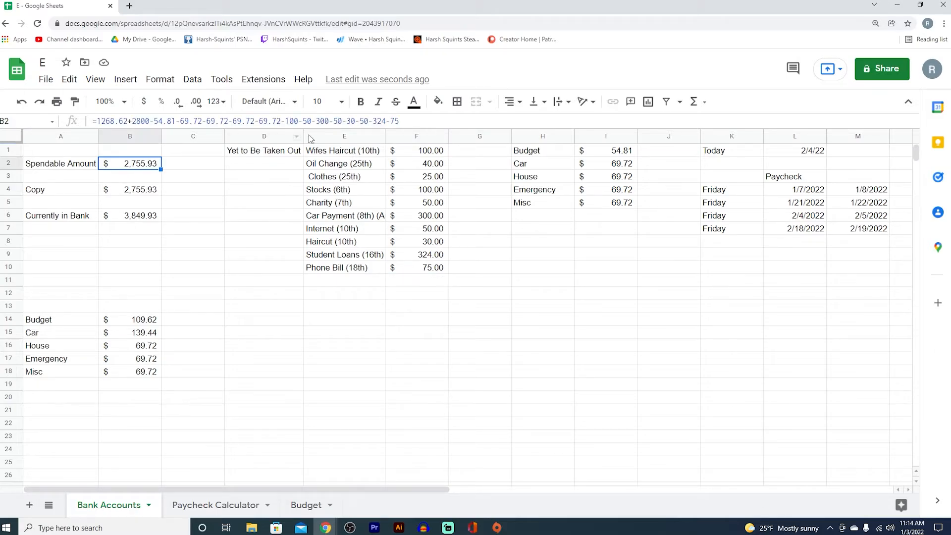
left_click(425, 120)
type("-400-400")
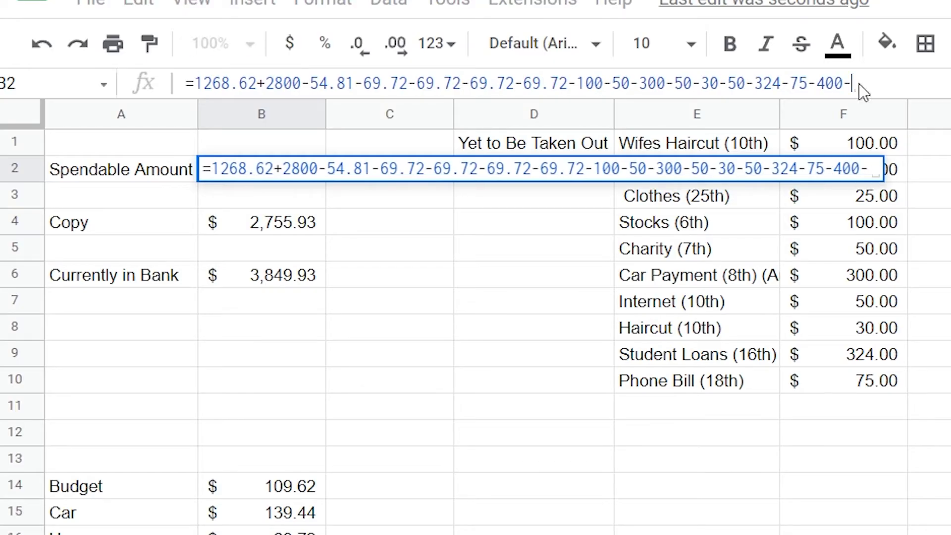
key("Return")
- Enter 400 in both F11 and F12 below the Phone Bill amount in the Yet to Be Taken Out list
left_click(842, 415)
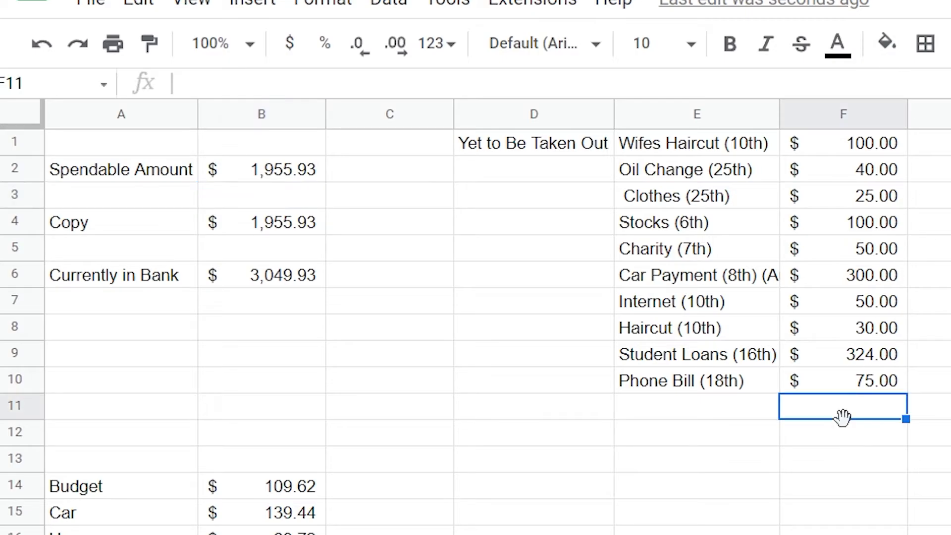
type("14")
key("BackSpace")
key("BackSpace")
type("400")
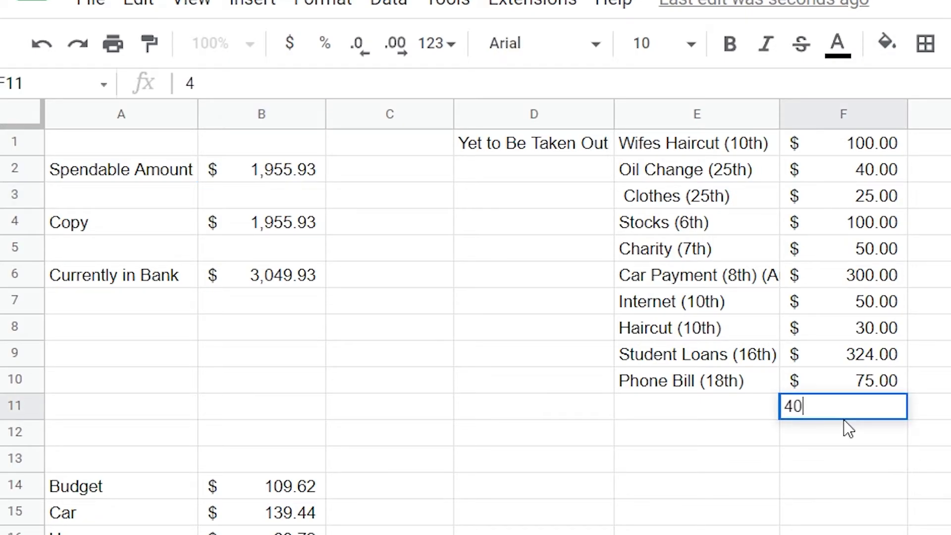
key("Return")
type("400")
key("Return")
- Check the February 2022 calendar and label the first 400 entry 2.5.22-2.11.22 in E11
key("Left")
key("Up")
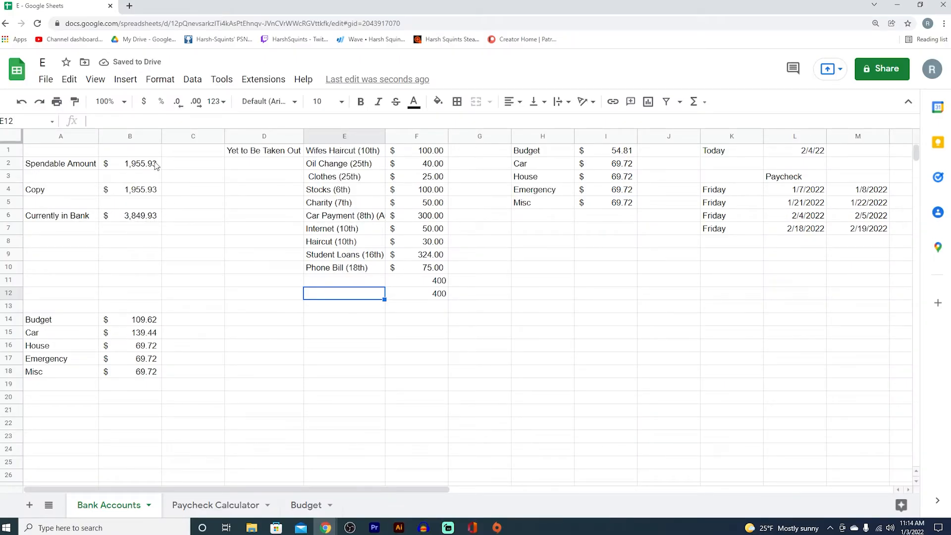
left_click(362, 280)
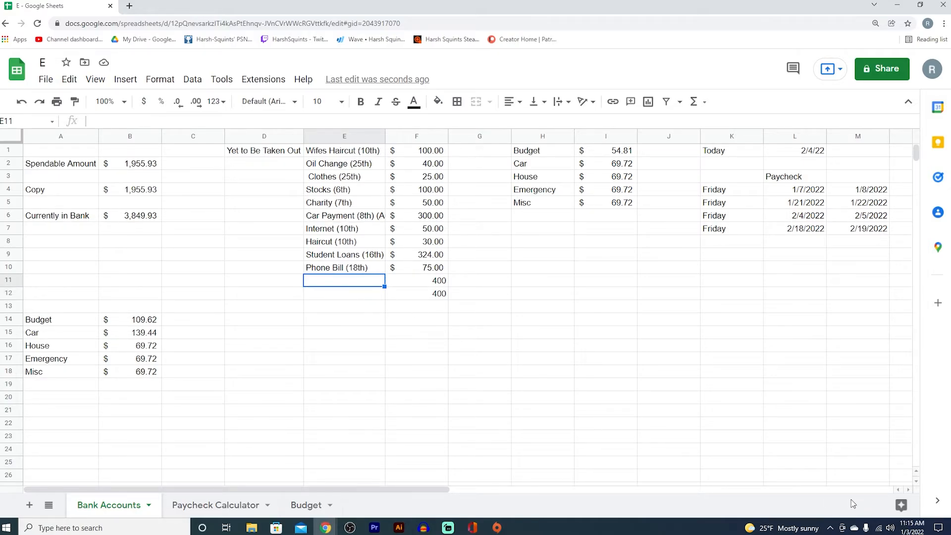
left_click(912, 527)
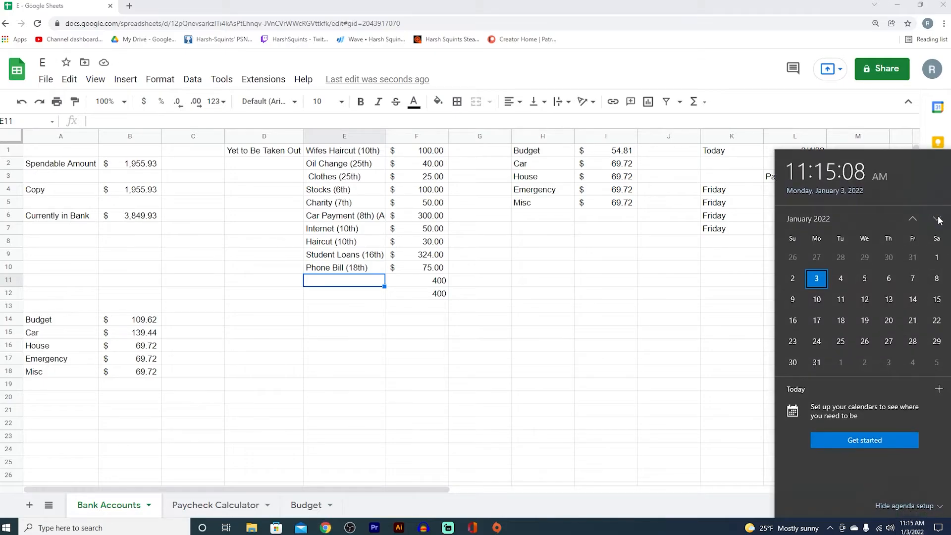
scroll(929, 268, "down", 1)
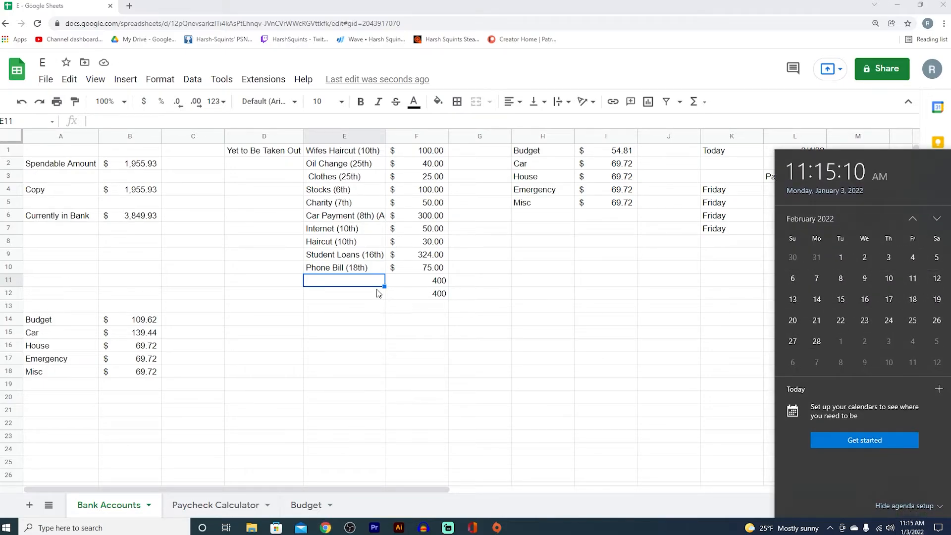
left_click(322, 283)
type("2.5.2")
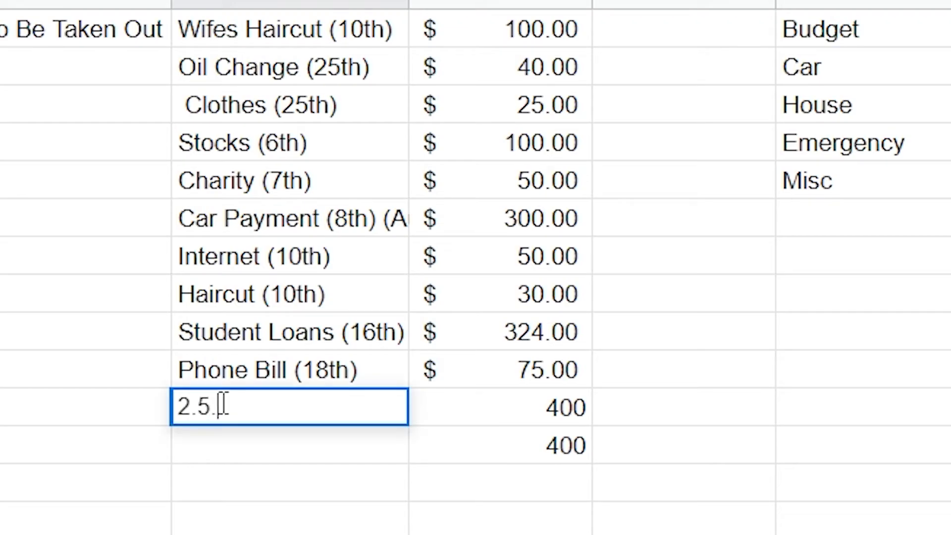
type("2-2.11-.22")
key("BackSpace")
key("BackSpace")
key("BackSpace")
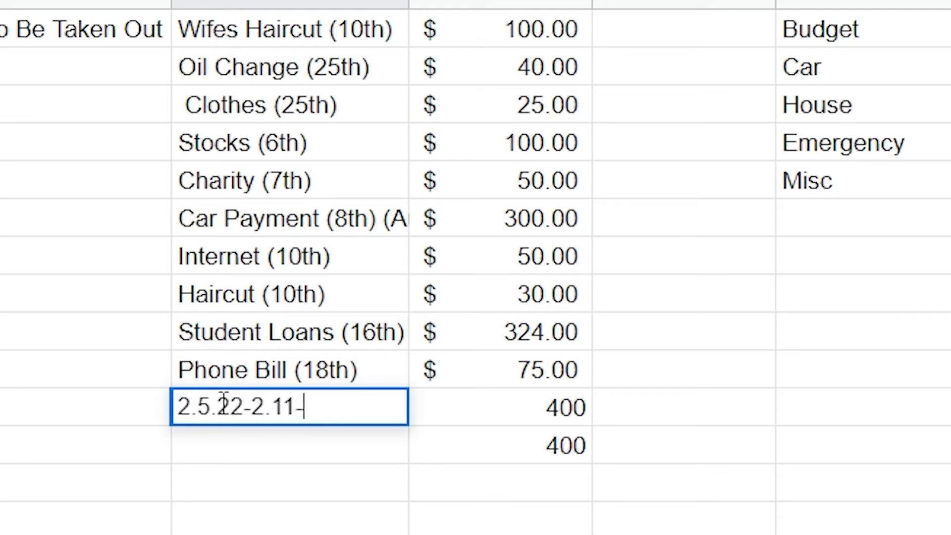
type(".22")
key("Return")
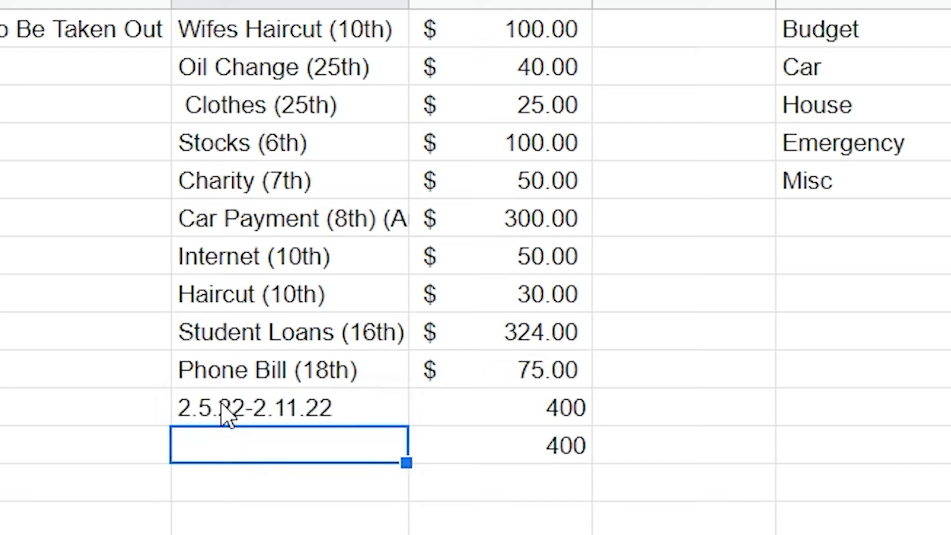
- Label the second 400 entry 2.12.22-2.18.22 in E12
type("2.12.22-")
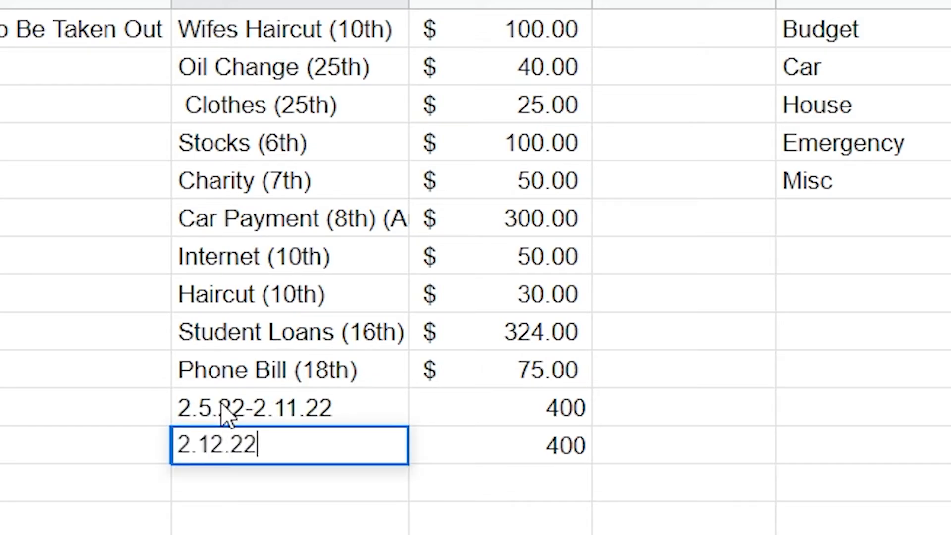
type("1")
key("BackSpace")
type("2.18.")
type("22")
key("Return")
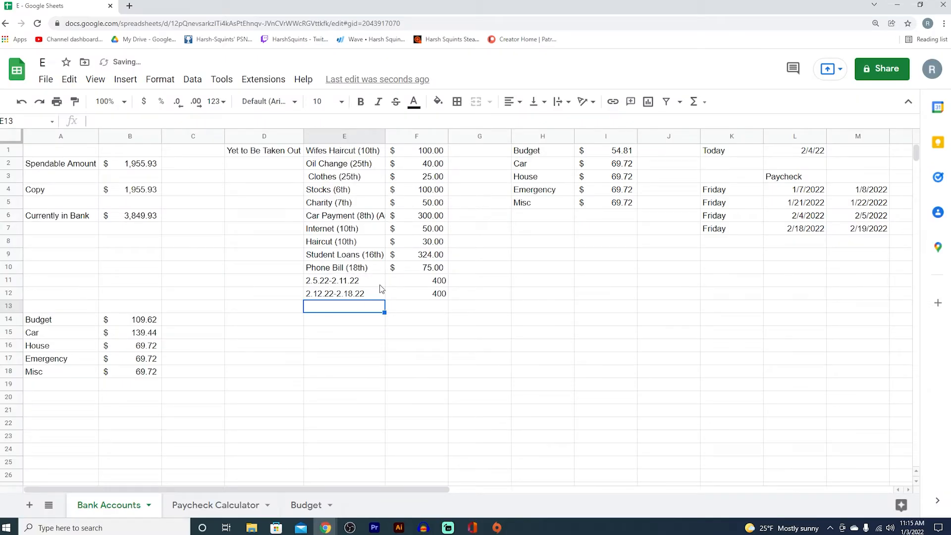
- Set the Today date in L1 to 2/11/22
left_click(811, 152)
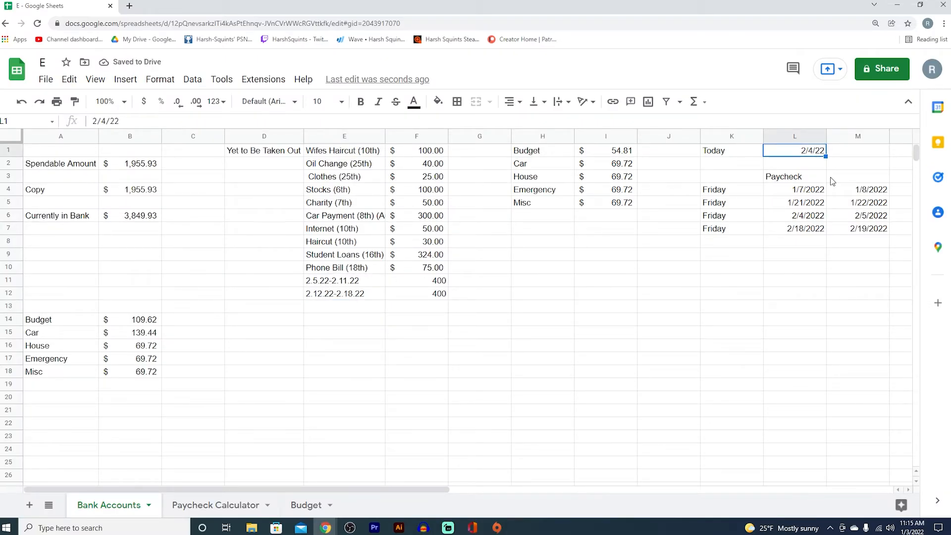
type("2/11")
type("/22")
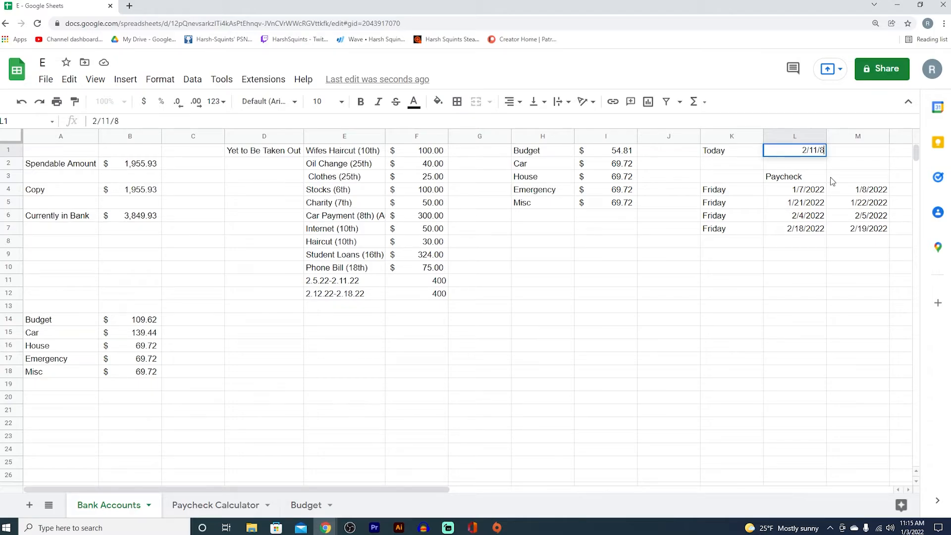
key("Return")
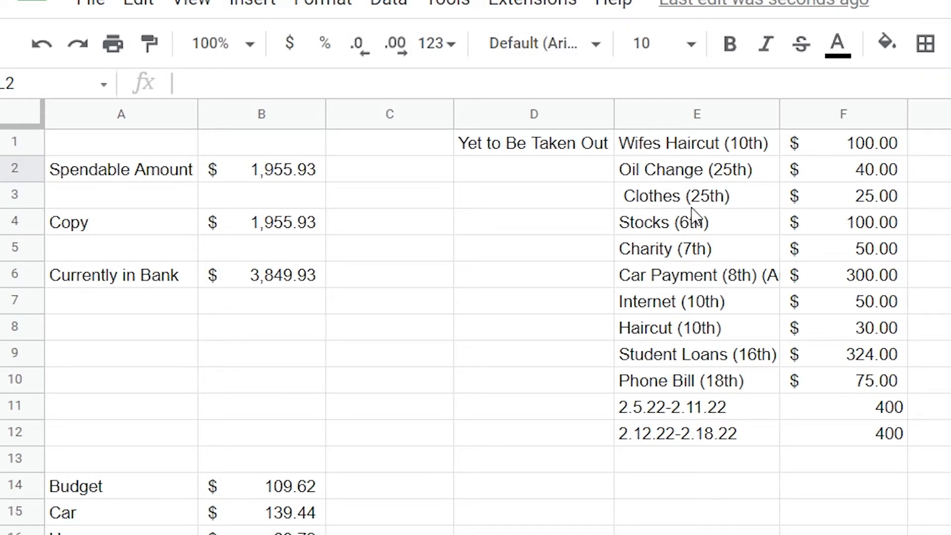
- Clear the Oil Change row and the Stocks through Haircut rows in E4:F8 from the Yet to Be Taken Out list
left_click(345, 166)
left_click_drag(700, 174, 896, 181)
key("Delete")
left_click_drag(775, 221, 842, 322)
key("Delete")
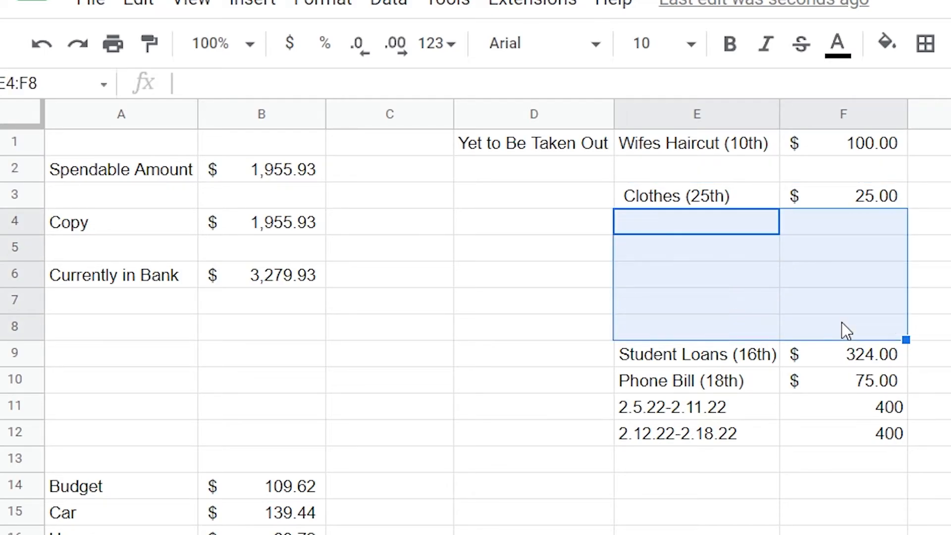
- Close the gaps in the list by moving Clothes to row 2 and the Student Loans through 2.12.22-2.18.22 rows to start at E3
left_click_drag(703, 196, 830, 159)
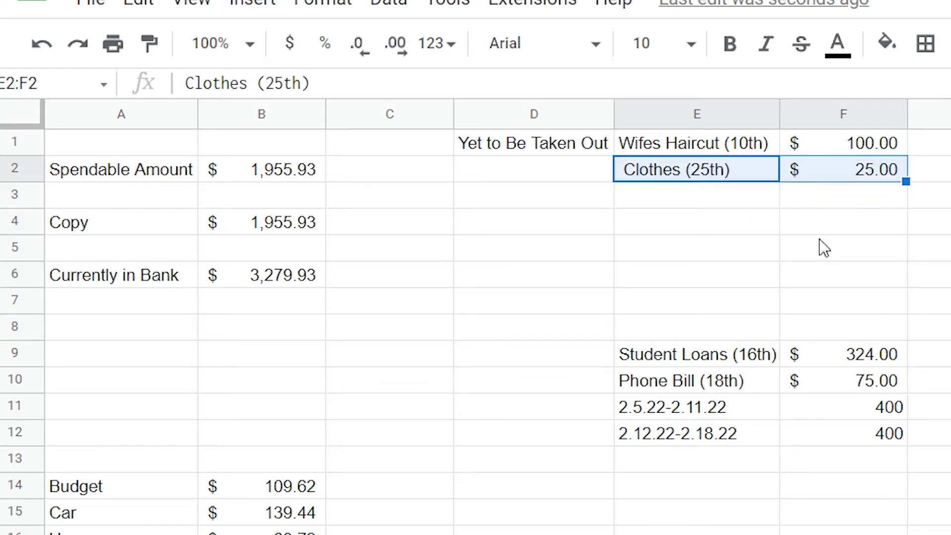
left_click_drag(750, 357, 855, 446)
left_click_drag(812, 352, 818, 212)
left_click(842, 250)
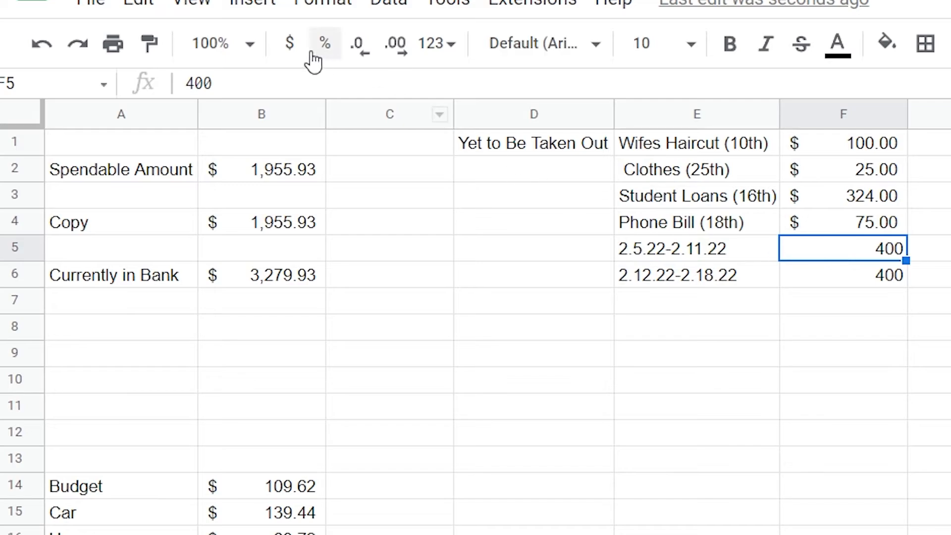
left_click(191, 81)
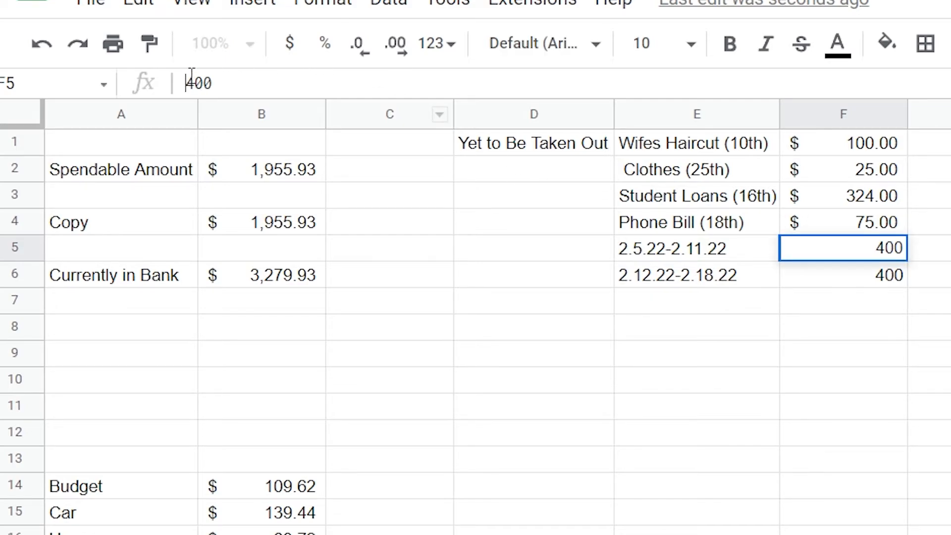
type("=")
key("Right")
key("Right")
key("Right")
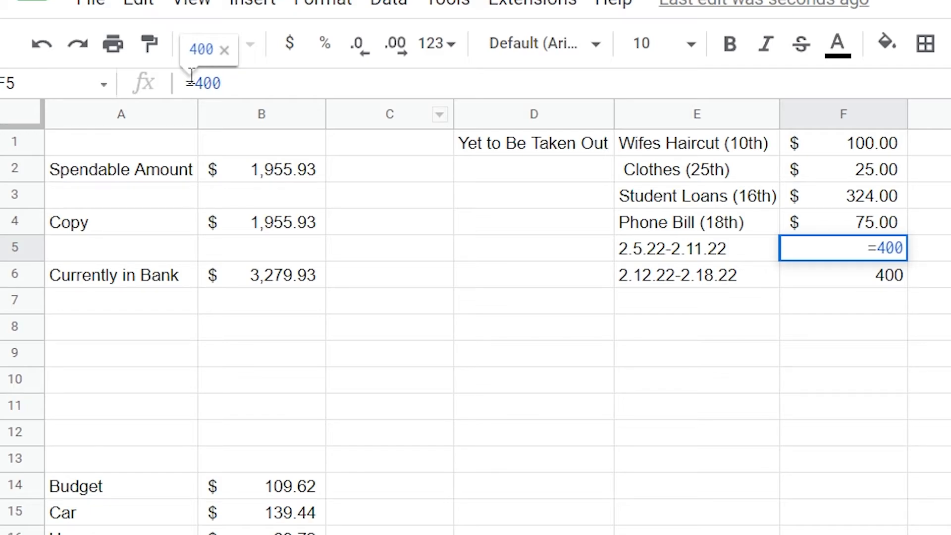
type("-")
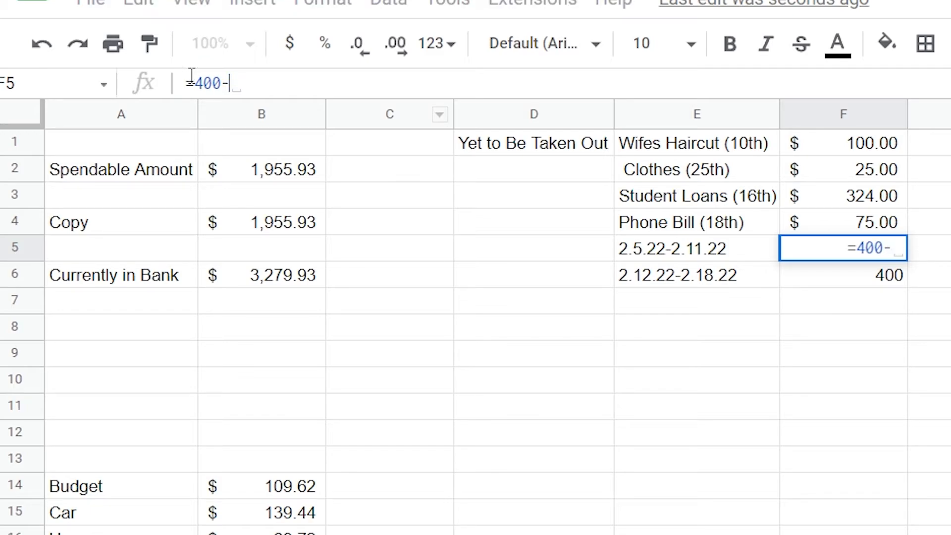
type("40")
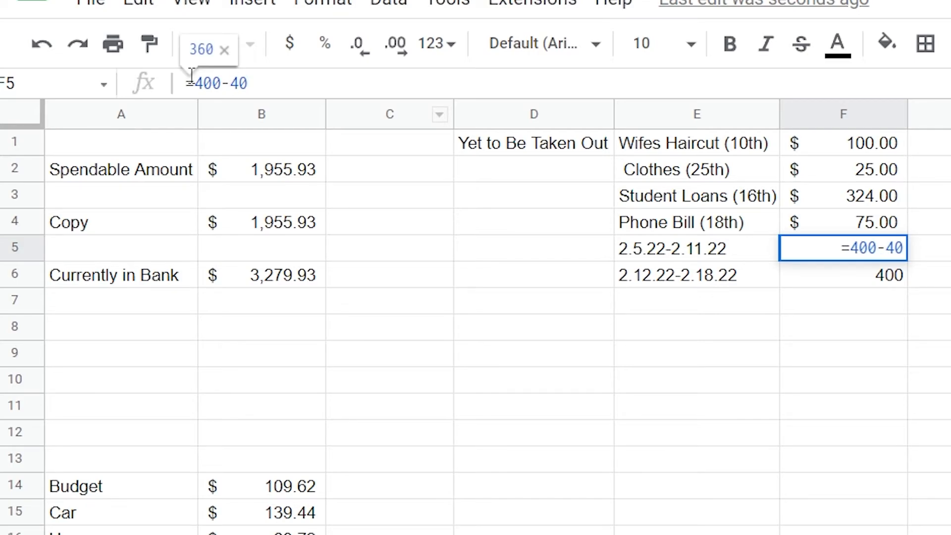
type("-150")
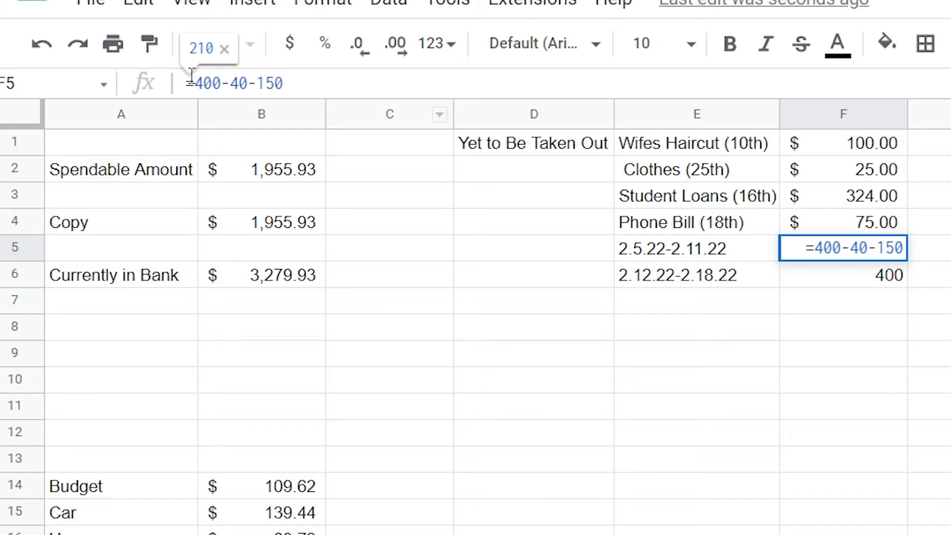
type("-55")
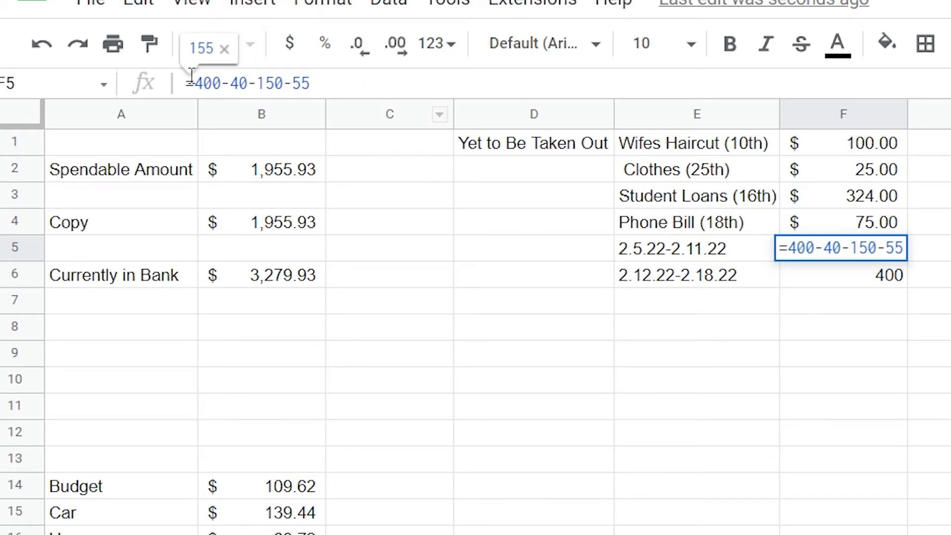
key("Return")
- Add a Tip entry of 10 in E7:F7 at the end of the Yet to Be Taken Out list
left_click(865, 307)
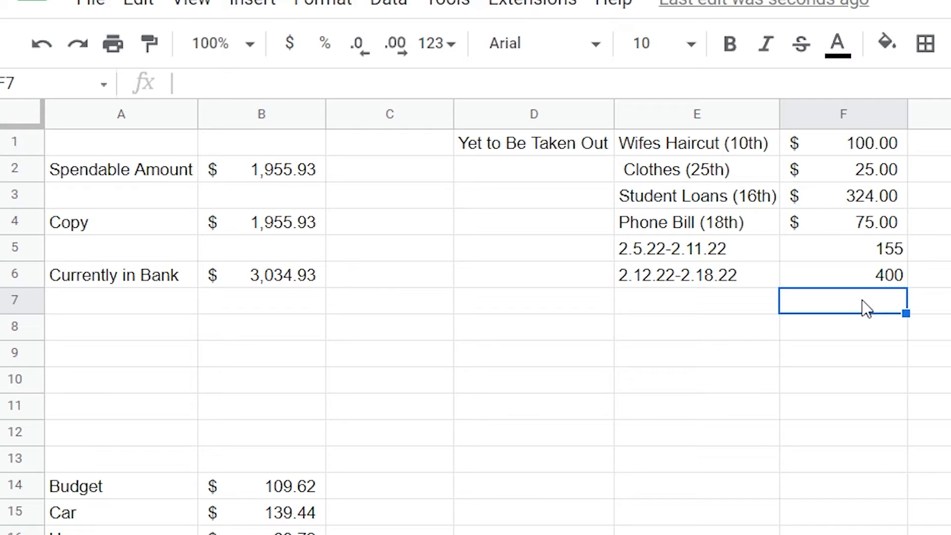
left_click(849, 246)
left_click(848, 305)
type("10")
key("Return")
key("Left")
key("Up")
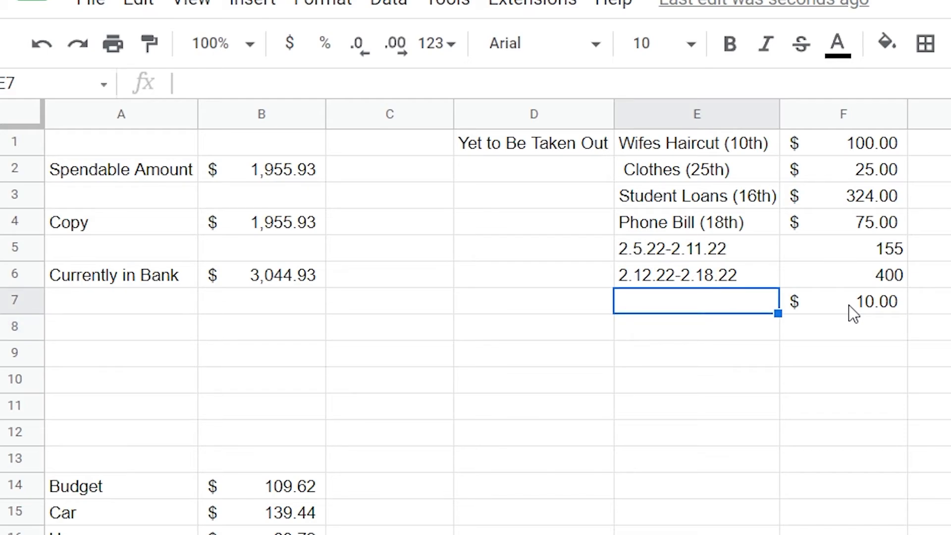
type("Tip")
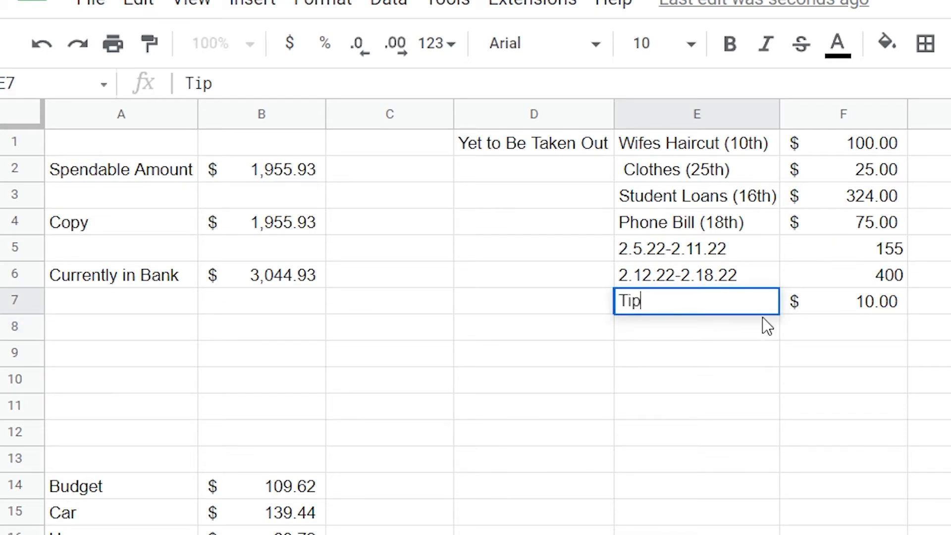
key("Return")
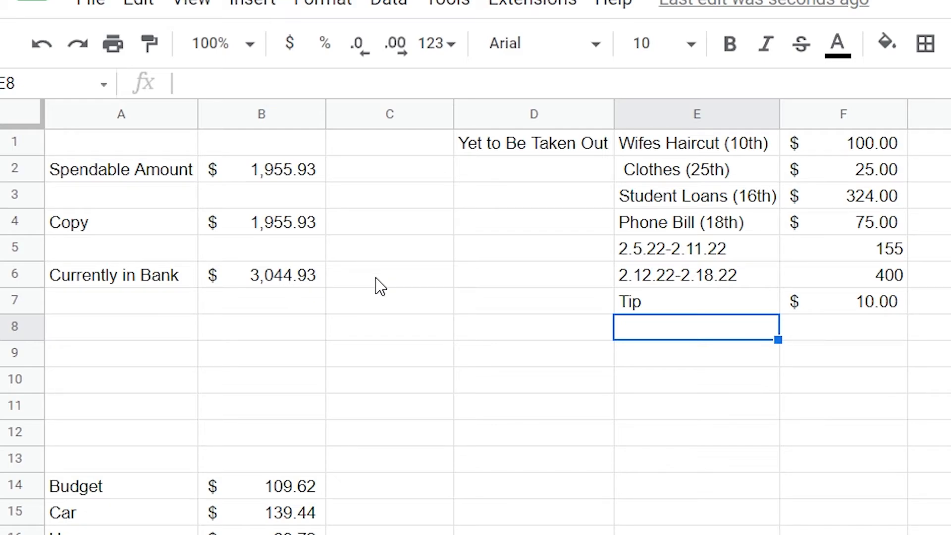
- Clear the Tip entry in E7:F7 from the Yet to Be Taken Out list
left_click(678, 308)
left_click_drag(677, 302, 830, 310)
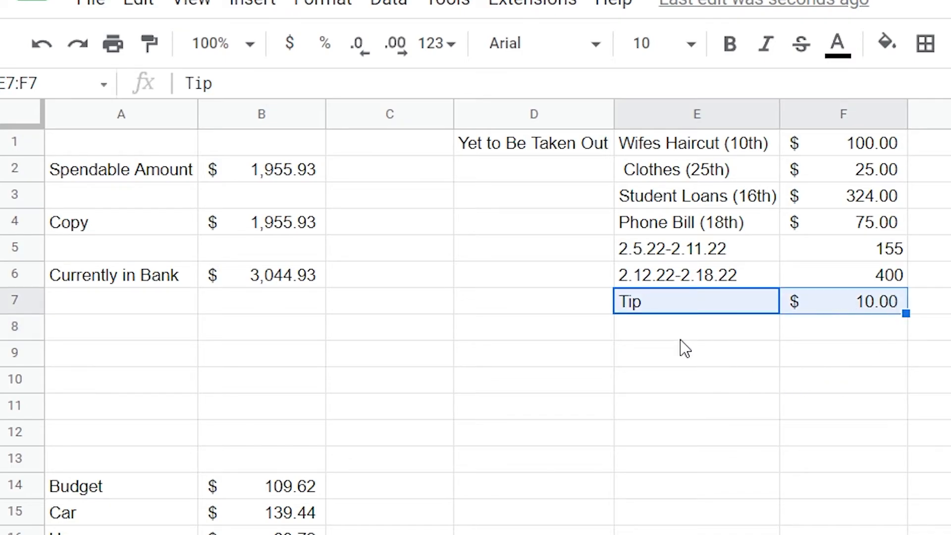
left_click(650, 334)
left_click_drag(627, 307, 858, 309)
key("Delete")
left_click(839, 245)
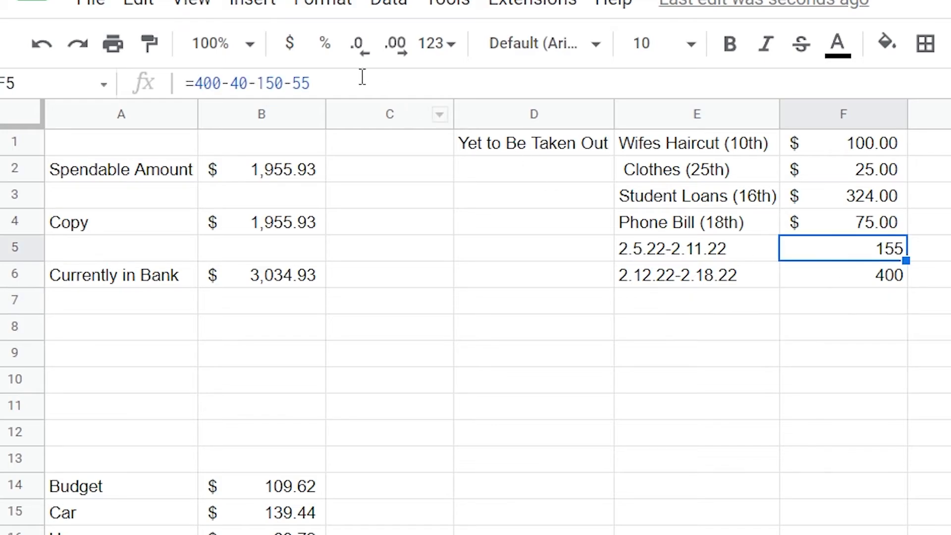
left_click(362, 76)
type("-120")
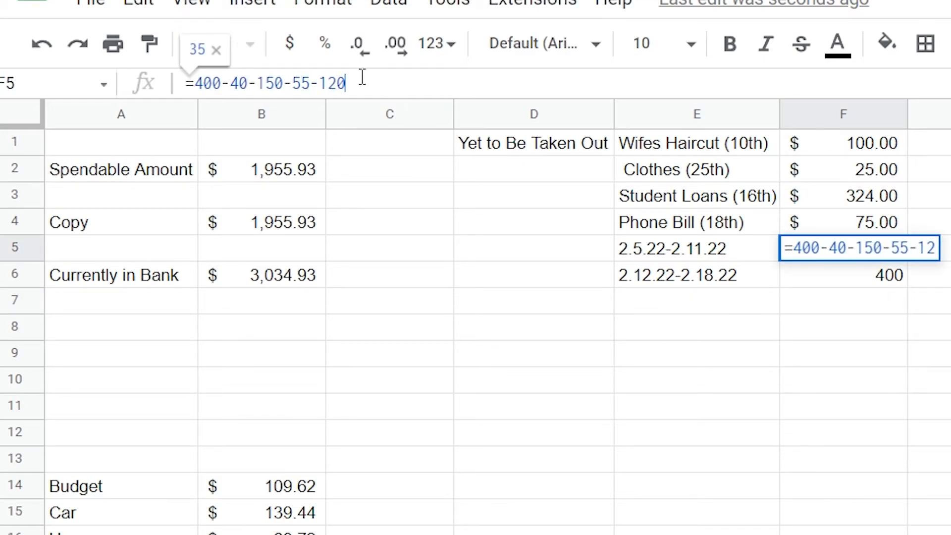
key("Return")
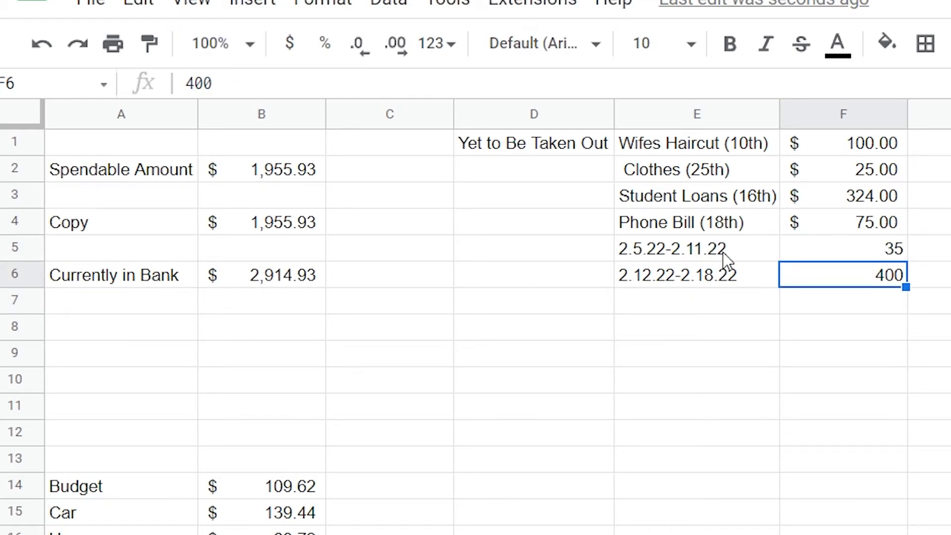
- Roll the leftover weekly money forward by setting the 2.12.22-2.18.22 amount in F6 to 435
left_click_drag(722, 255, 890, 253)
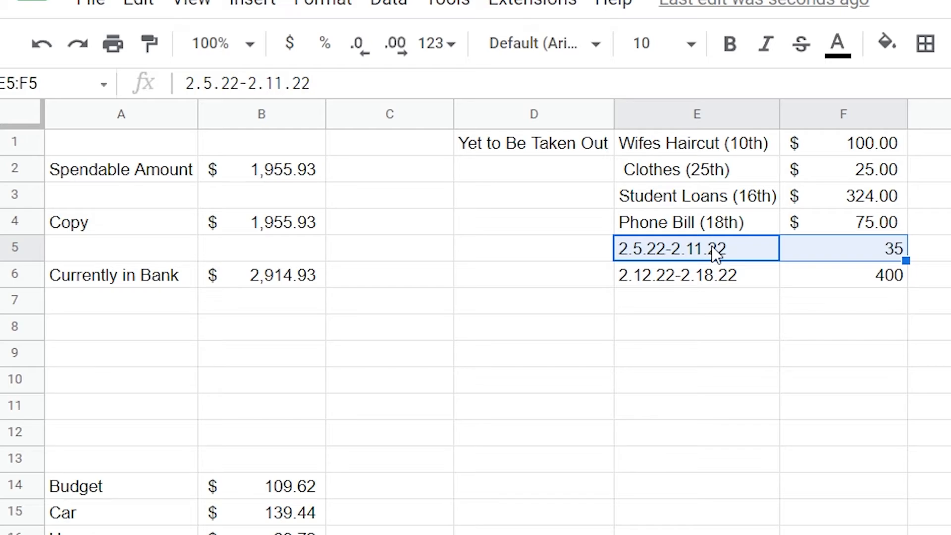
left_click(803, 270)
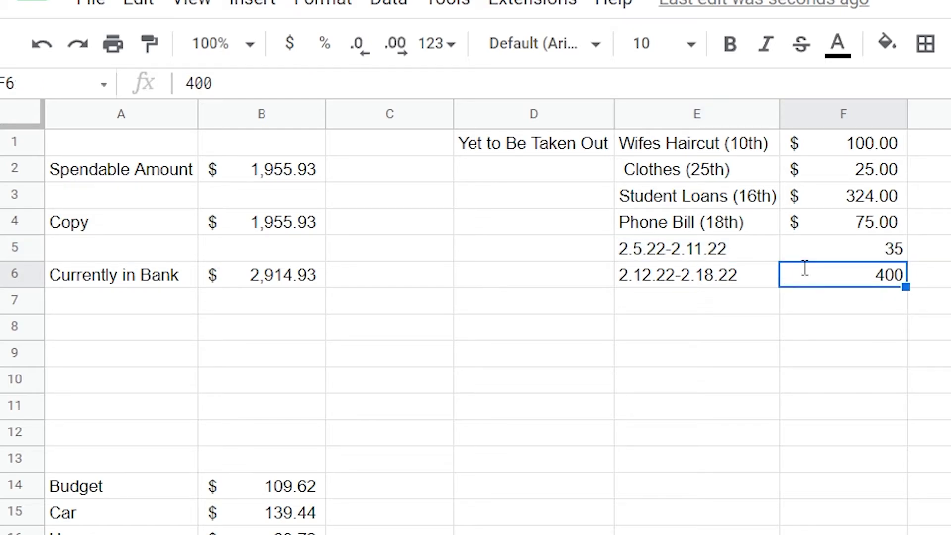
double_click(804, 268)
key("BackSpace")
key("BackSpace")
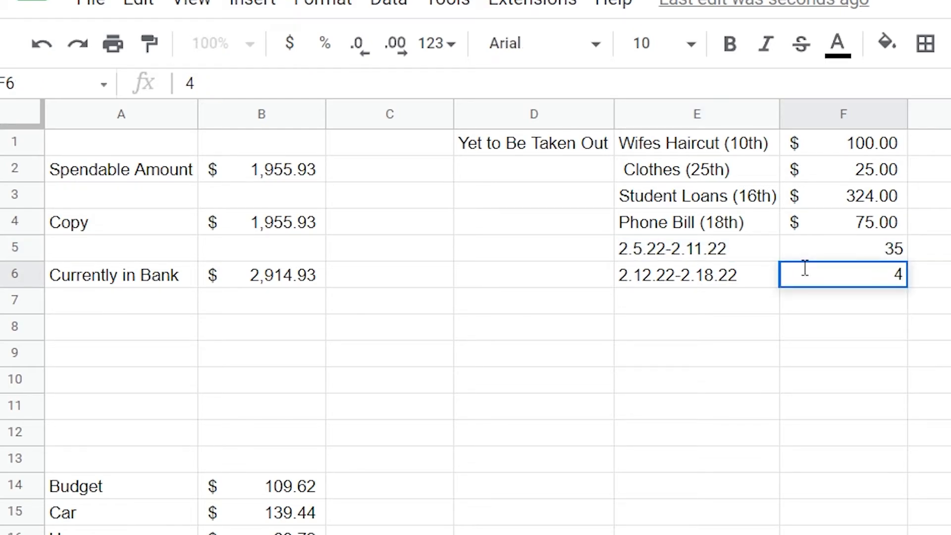
type("35")
key("Return")
- Clear the 2.5.22-2.11.22 row from the list and move the 2.12.22-2.18.22 row up to E5:F5
left_click_drag(750, 255, 806, 253)
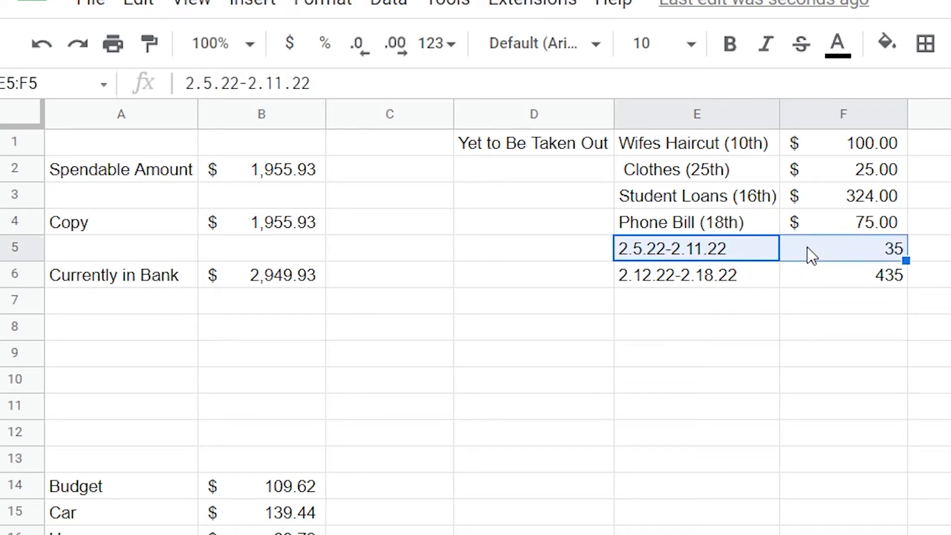
key("Delete")
left_click(763, 277)
left_click_drag(764, 280, 822, 257)
- Set the Today date in L1 to 2/18/22
left_click(802, 150)
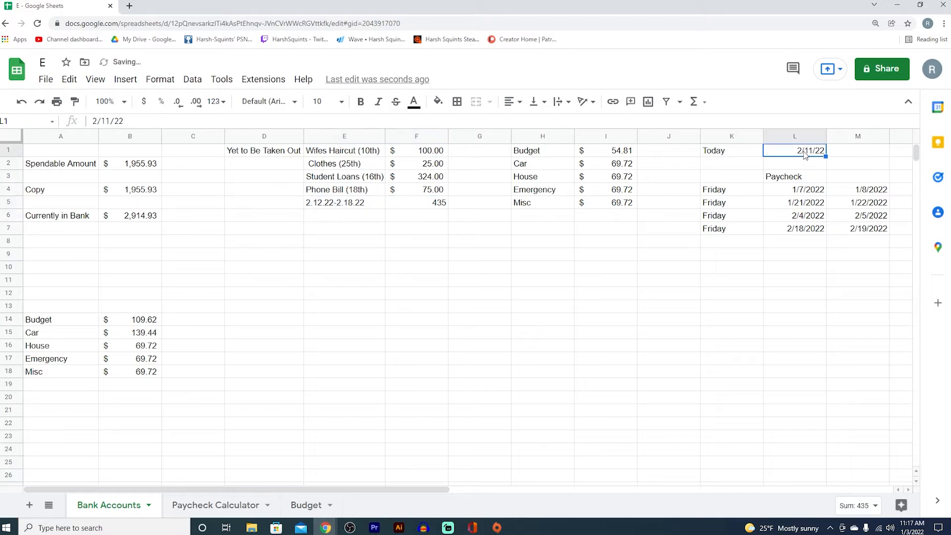
type("2/18/22")
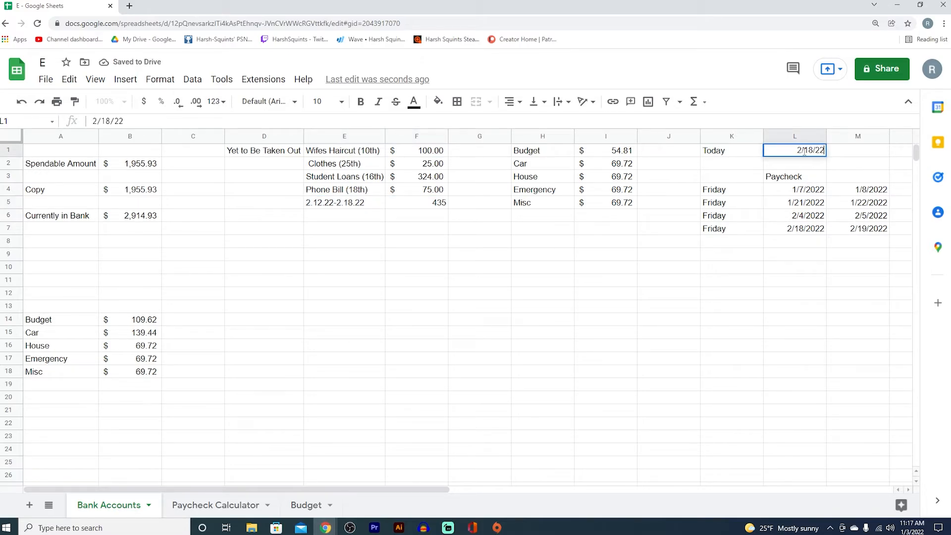
key("Return")
- Clear the Student Loans and Phone Bill rows in E3:F4 and move the 2.12.22-2.18.22 row up to E3:F3
left_click(418, 372)
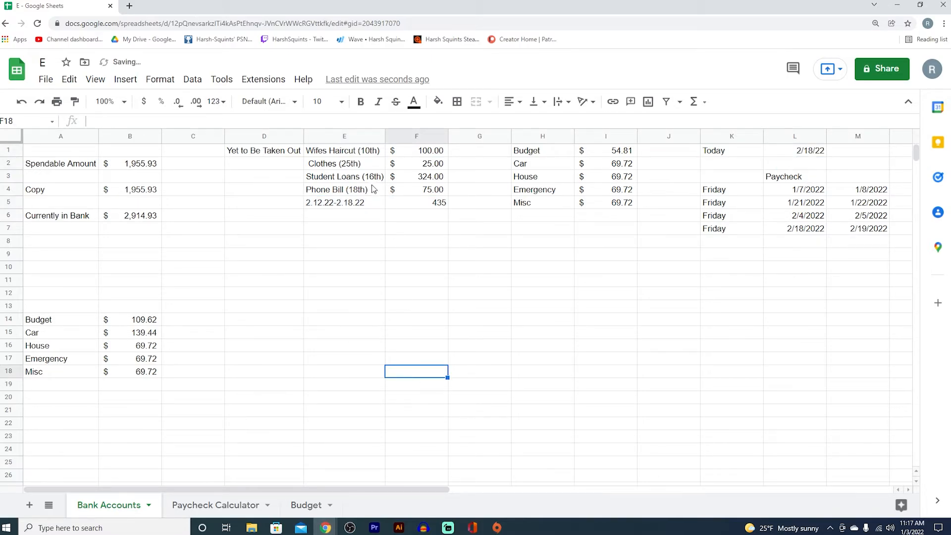
left_click_drag(369, 179, 430, 190)
key("Delete")
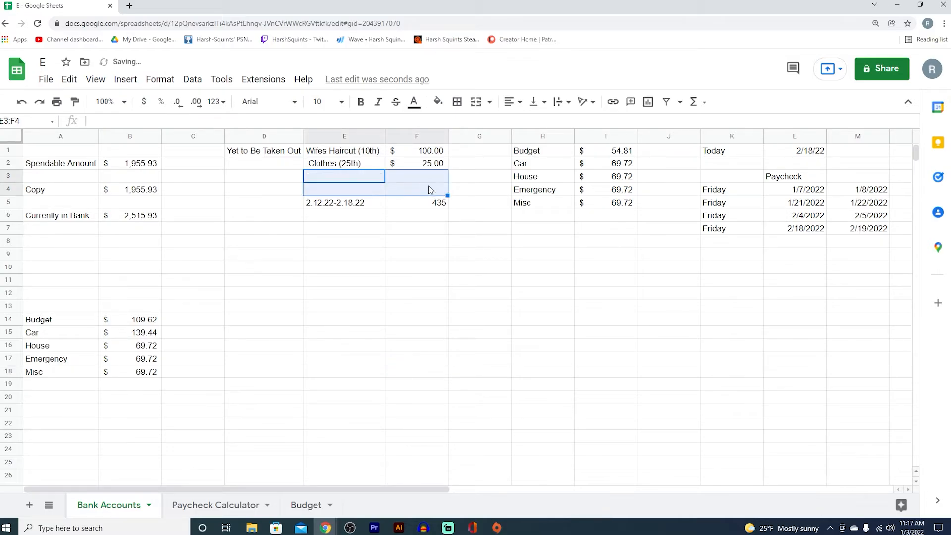
left_click(382, 228)
left_click(371, 206)
left_click(396, 209, "shift")
left_click_drag(422, 195, 419, 182)
- Add the new paycheck to the Spendable Amount by appending +2800 to the formula in B2
left_click_drag(537, 155, 602, 203)
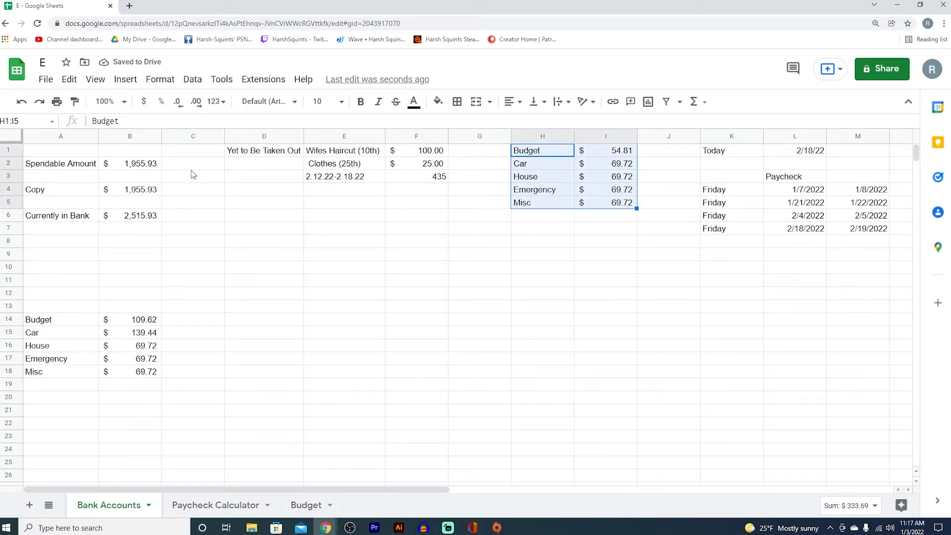
left_click(152, 167)
left_click(441, 121)
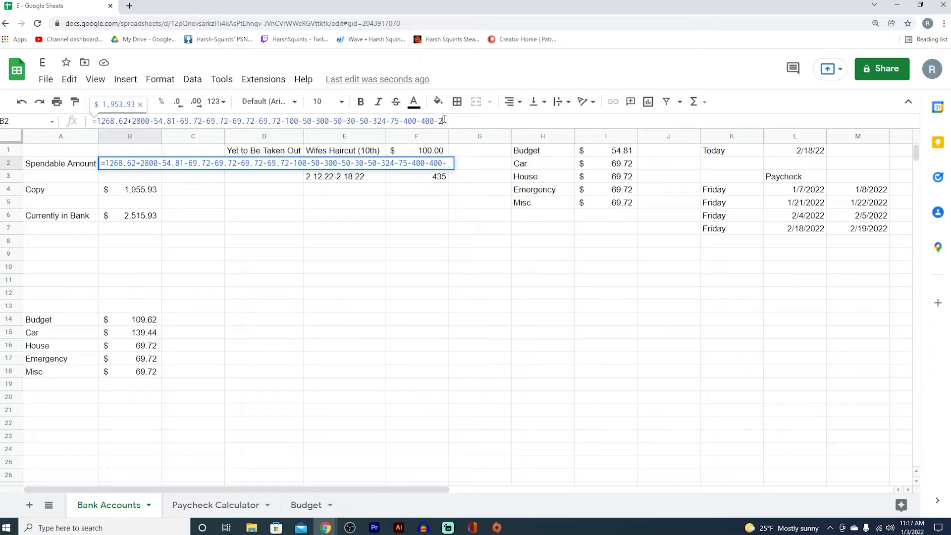
type("-28")
key("BackSpace")
key("BackSpace")
key("BackSpace")
type("+2800")
key("Return")
right_click(369, 131)
left_click(239, 217)
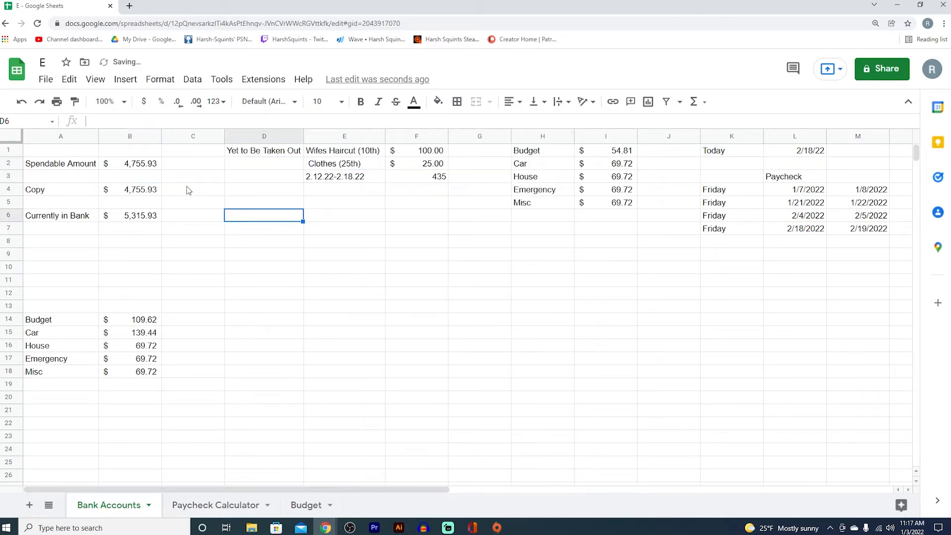
- Replace the long Spendable Amount formula in B2 with =4755.93
left_click(143, 161)
type("=4755")
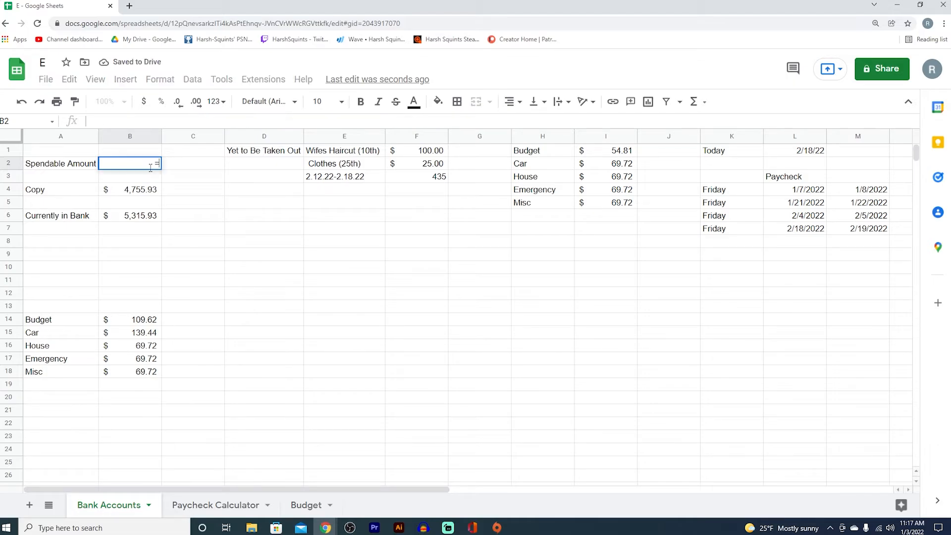
type("3")
key("Return")
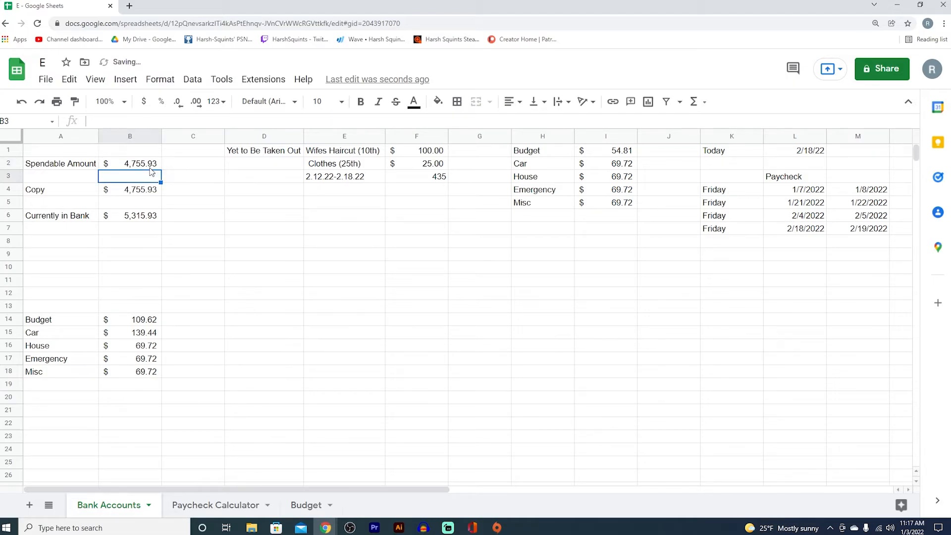
left_click(297, 292)
- Copy the Budget through Misc allocations in H1:I5 into the Yet to Be Taken Out list at E4 as values only
left_click_drag(532, 153, 619, 203)
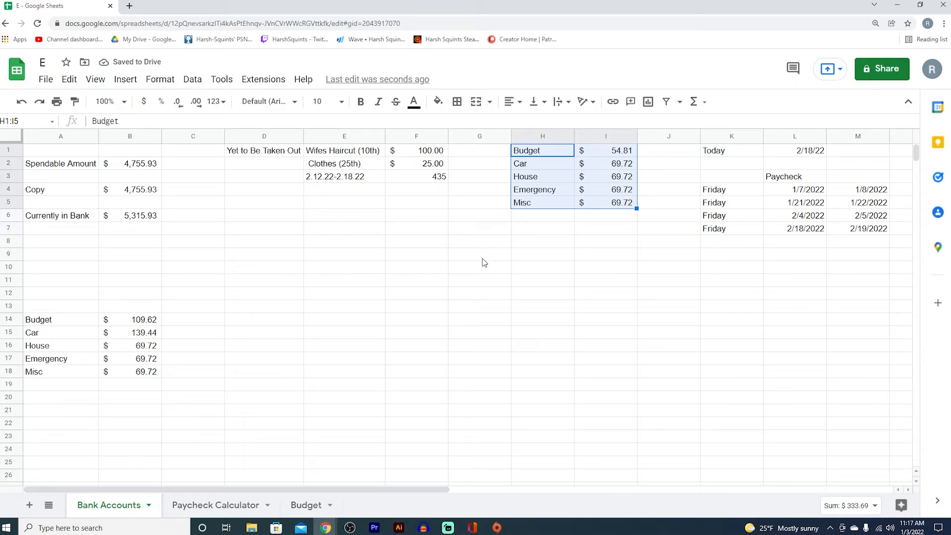
key("ctrl+c")
left_click(342, 192)
key("ctrl+v")
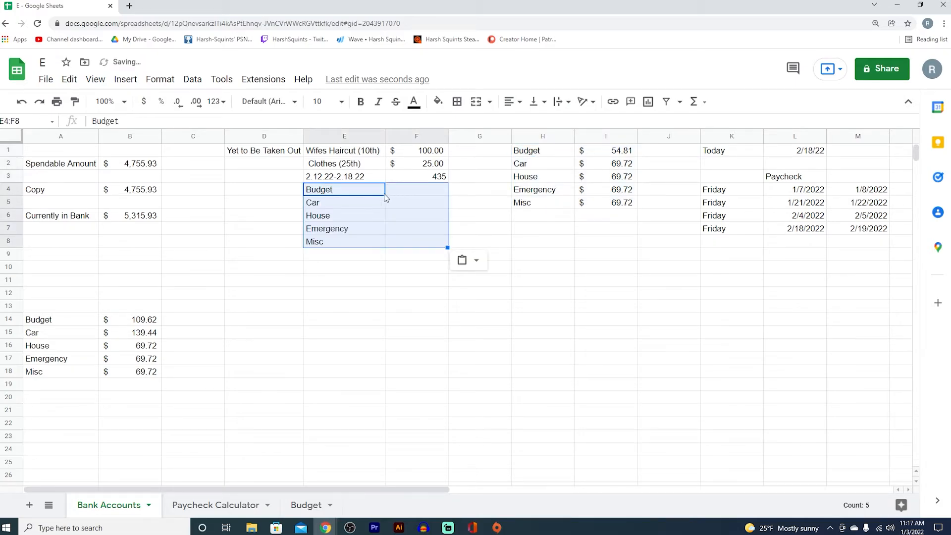
right_click(370, 193)
mouse_move(436, 240)
left_click(578, 244)
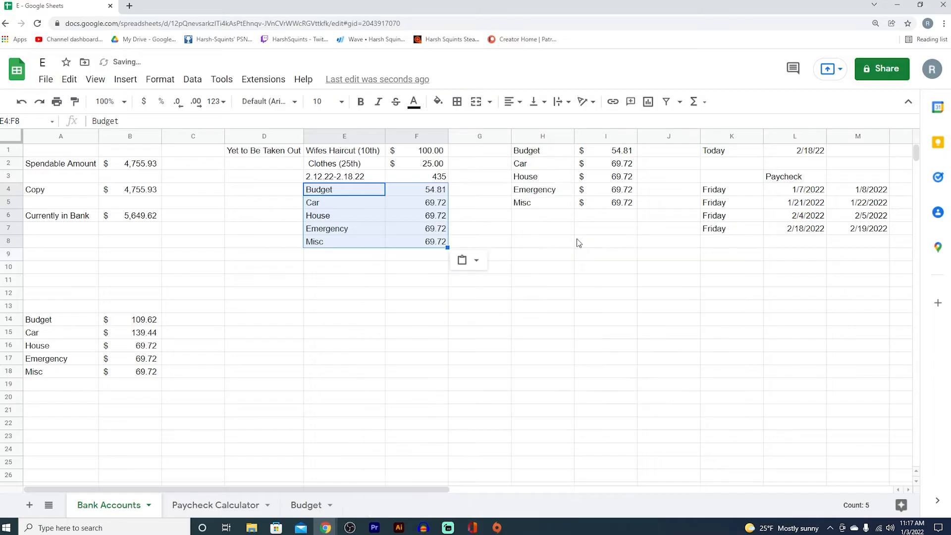
left_click(389, 193)
- Deduct the allocations from the Spendable Amount by appending -54.81-69.72-69.72-69.72-69.72 to the formula in B2
left_click(135, 166)
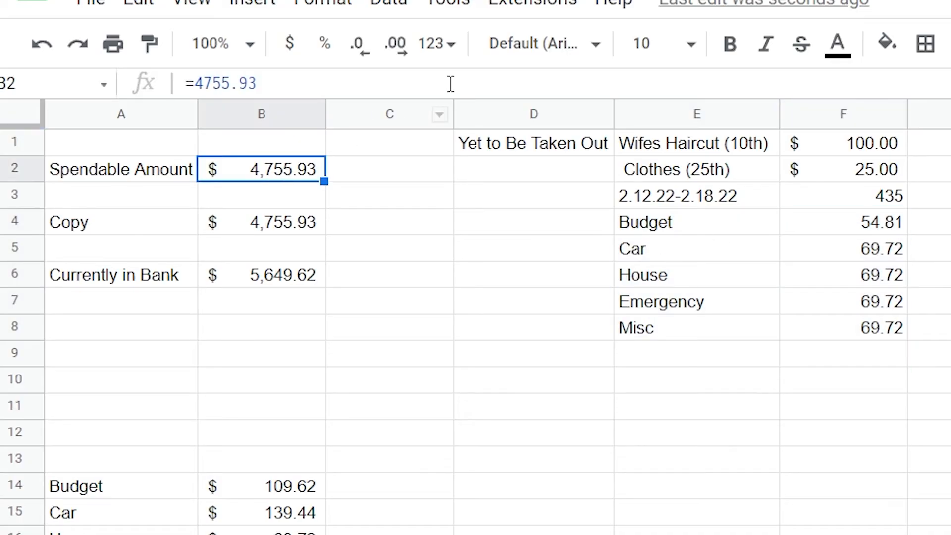
left_click(450, 83)
type("-54.81-69.72-69.72-69.72-69.72")
key("Return")
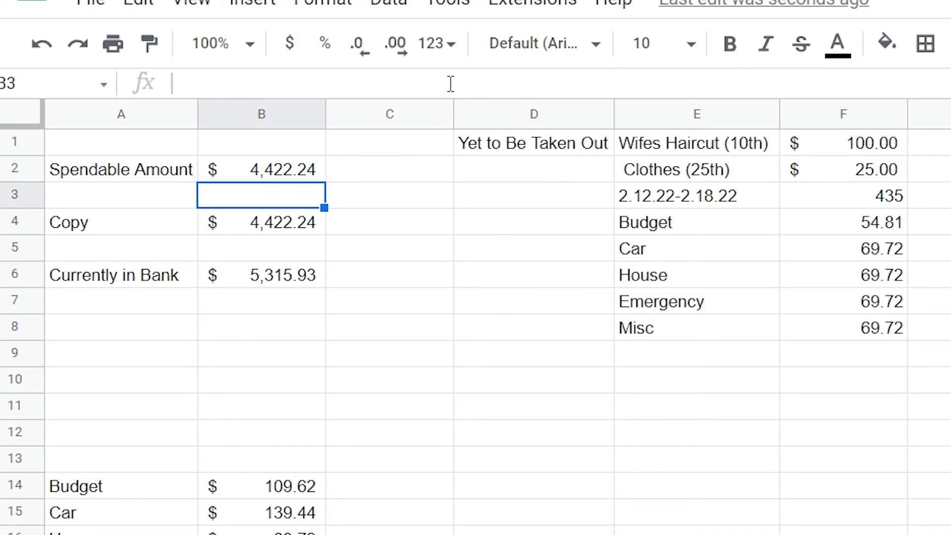
- Clear the Budget through Misc allocation rows in E4:F9 from the Yet to Be Taken Out list
left_click(747, 437)
left_click_drag(696, 232, 901, 359)
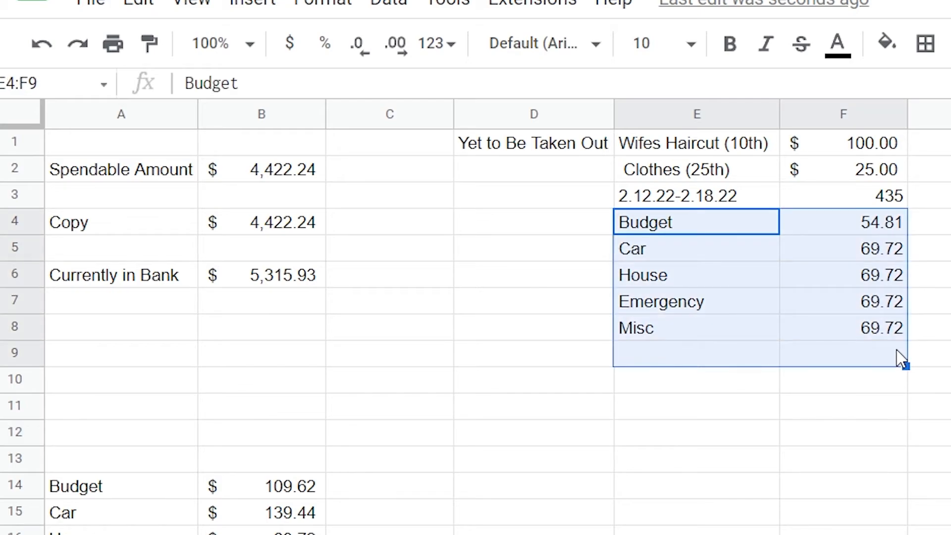
key("Delete")
left_click(804, 280)
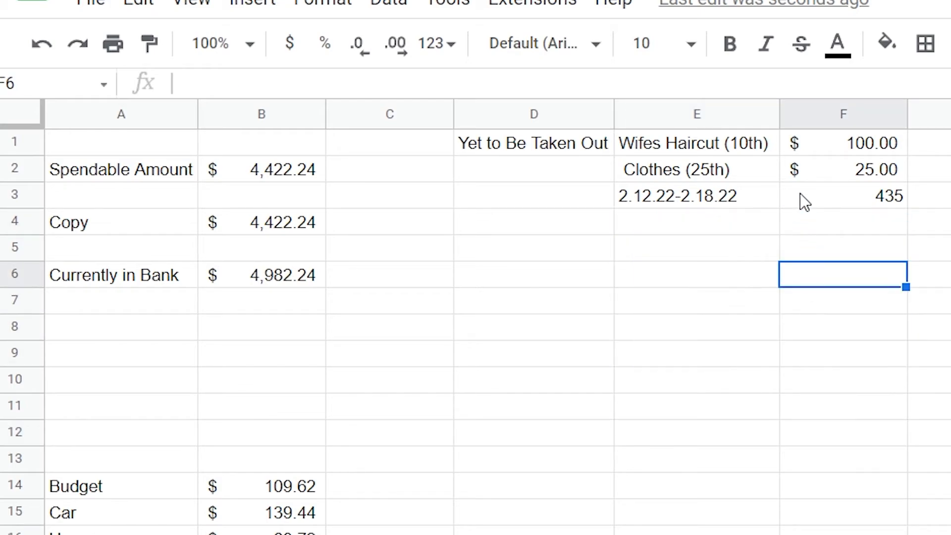
- Record the week's spending by changing the 2.12.22-2.18.22 amount in F3 to the formula =435-410
left_click(801, 195)
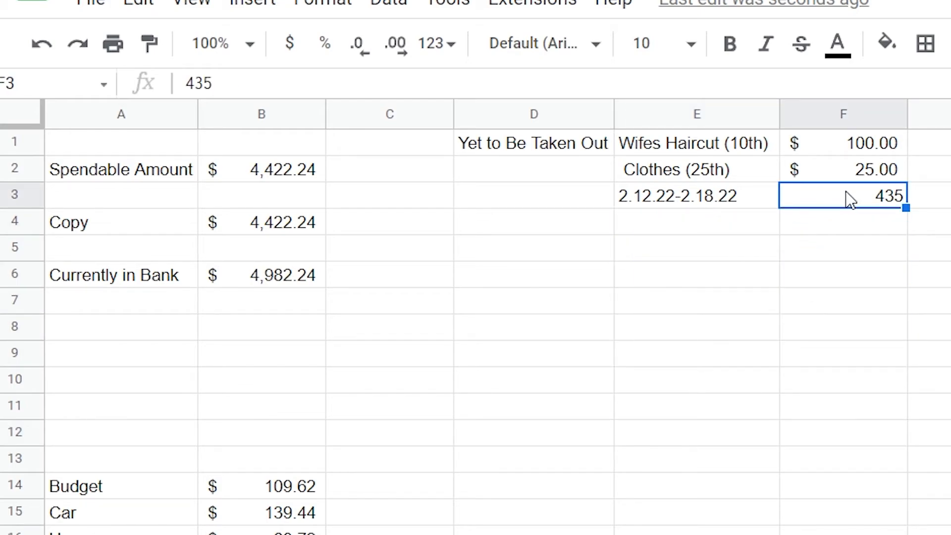
left_click(193, 83)
type("=")
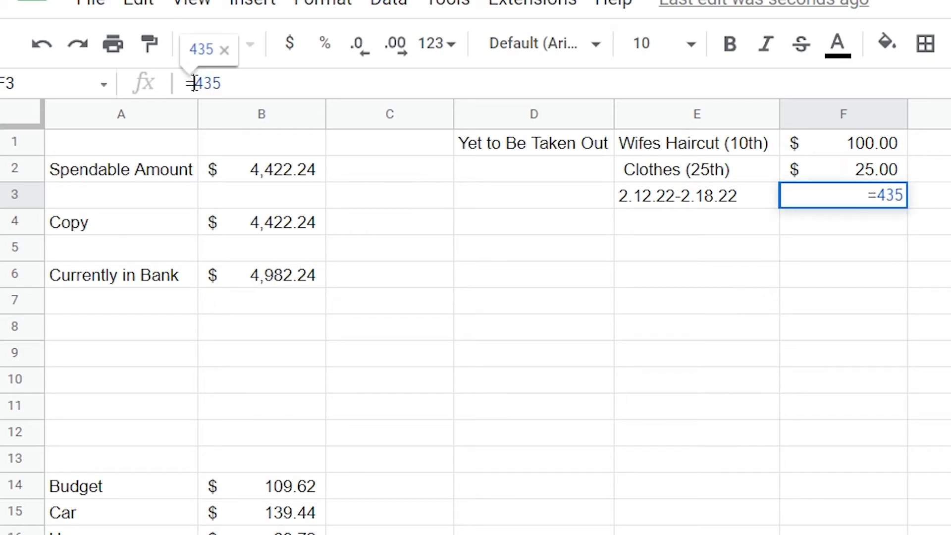
key("End")
type("-")
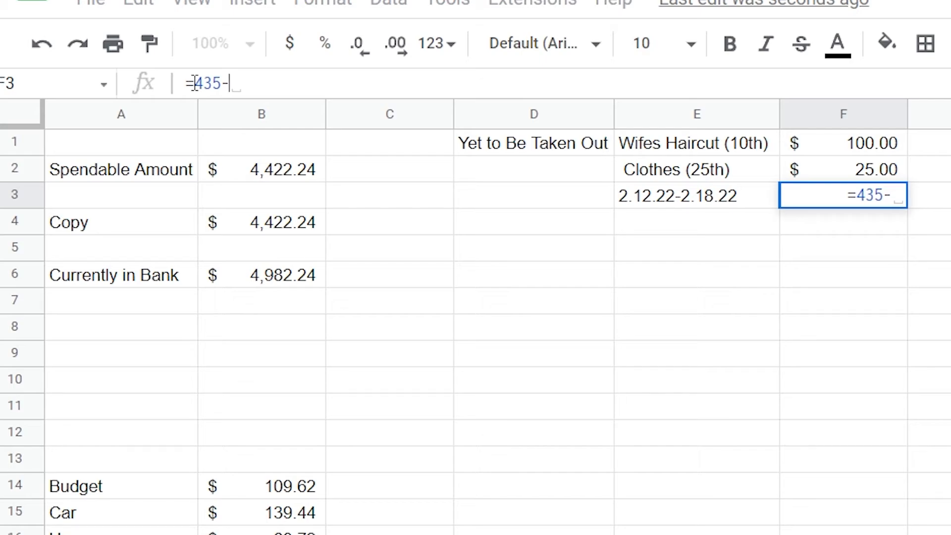
type("410")
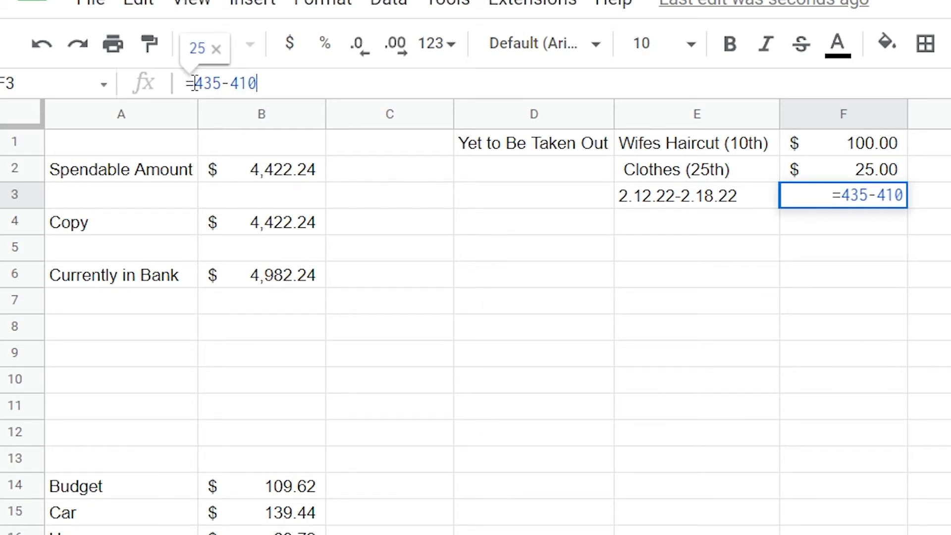
key("Return")
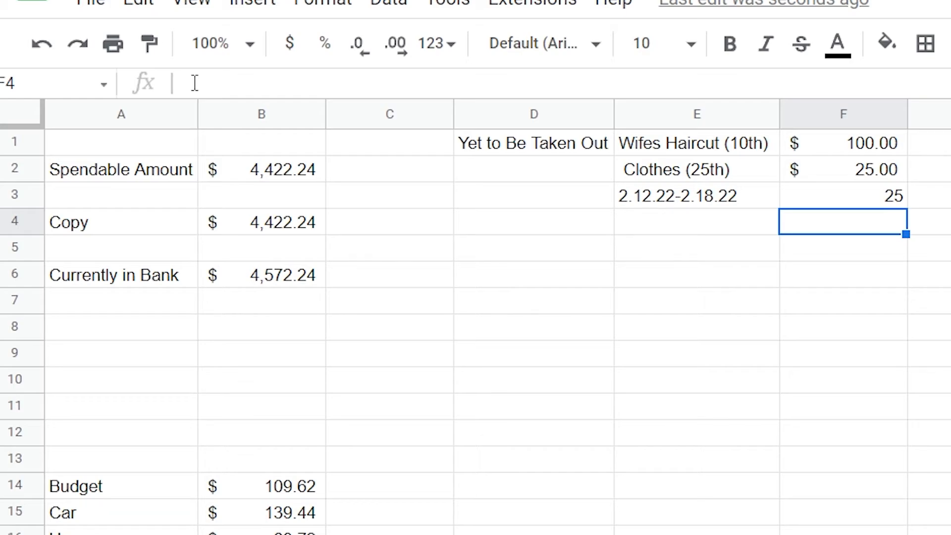
- Add a Credit Card Payment entry of 40 in E4:F4 at the end of the Yet to Be Taken Out list
type("40")
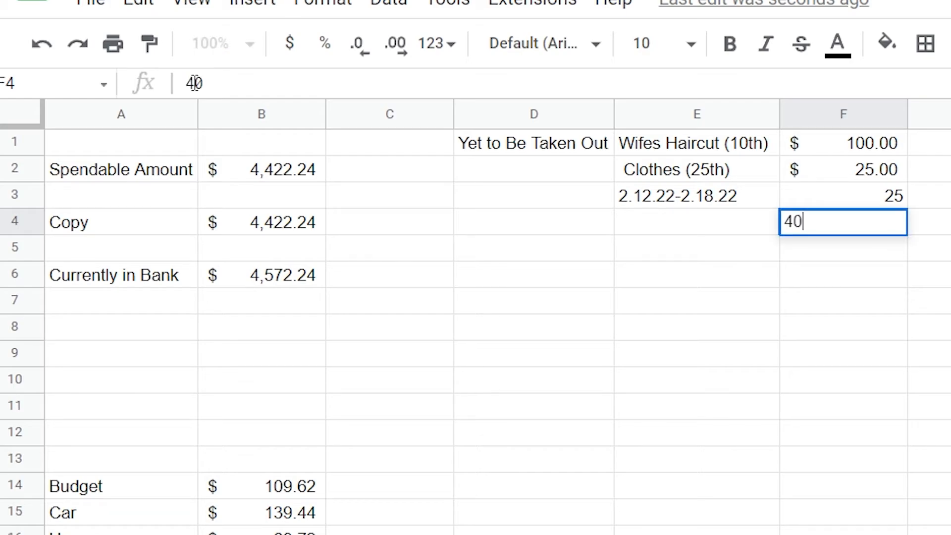
key("Left")
type("Credut")
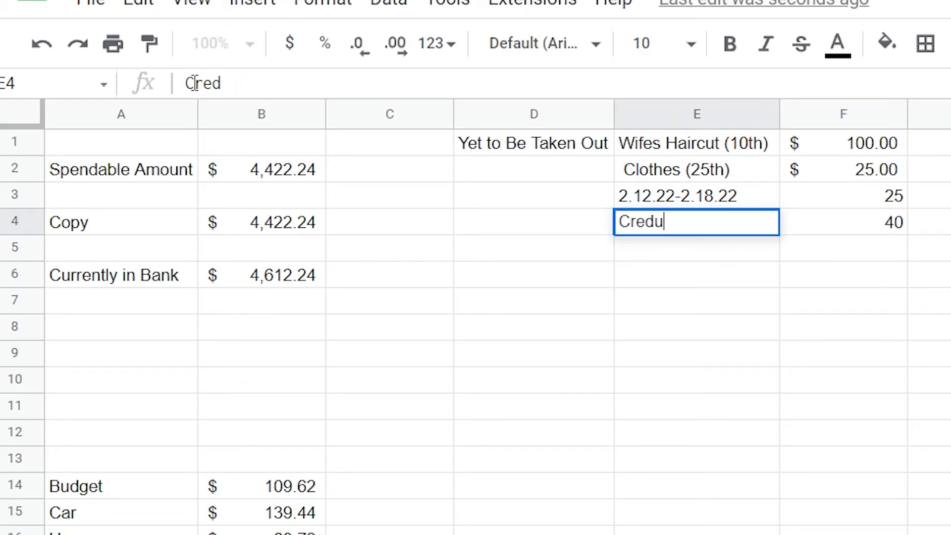
key("BackSpace")
key("BackSpace")
type("it Card")
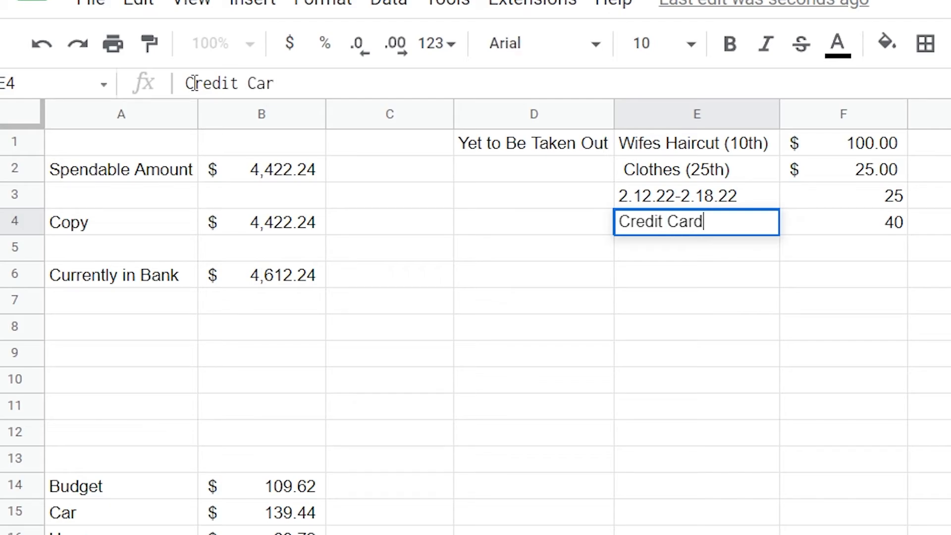
type(" Paymeny")
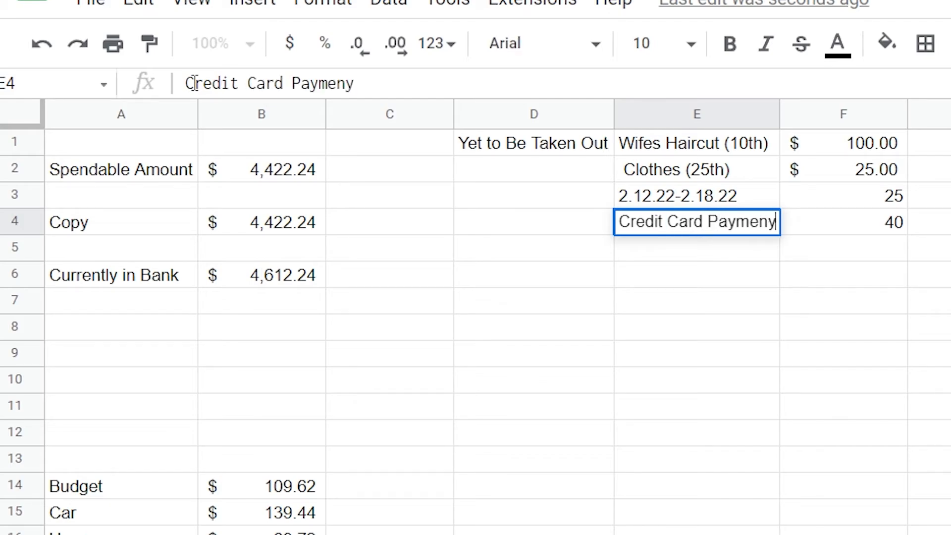
key("BackSpace")
type("t")
key("Return")
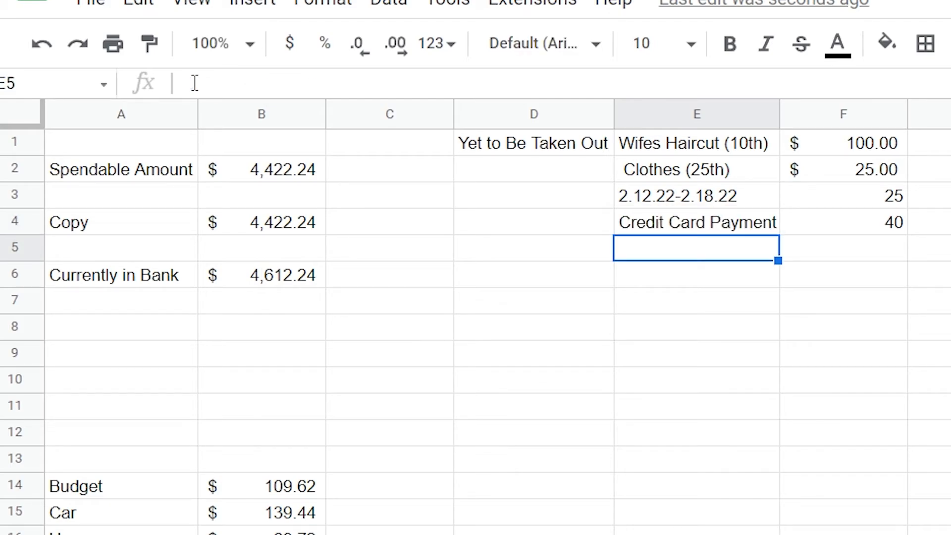
- Check the 2.12.22-2.18.22 and Credit Card Payment amounts, and consult the February 2022 calendar for upcoming bill dates
left_click(802, 195)
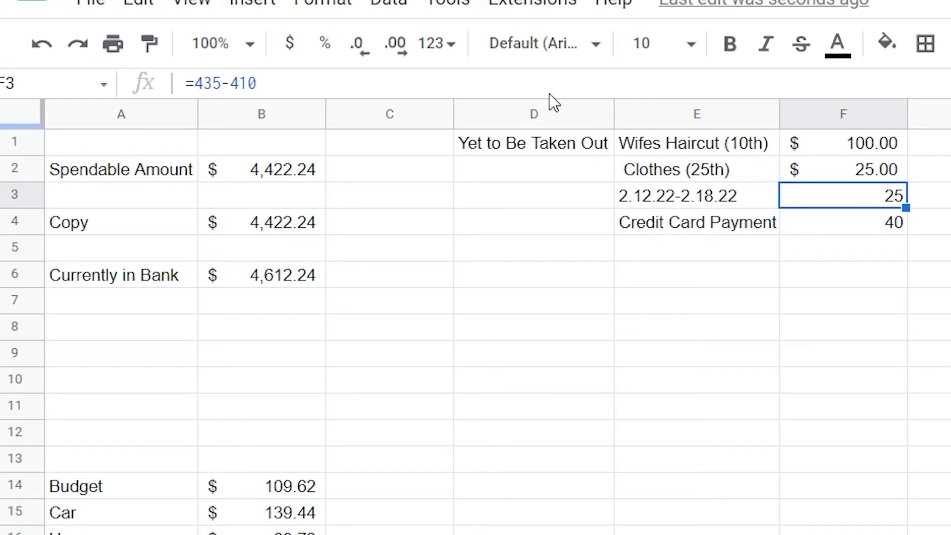
left_click(823, 221)
left_click(840, 202)
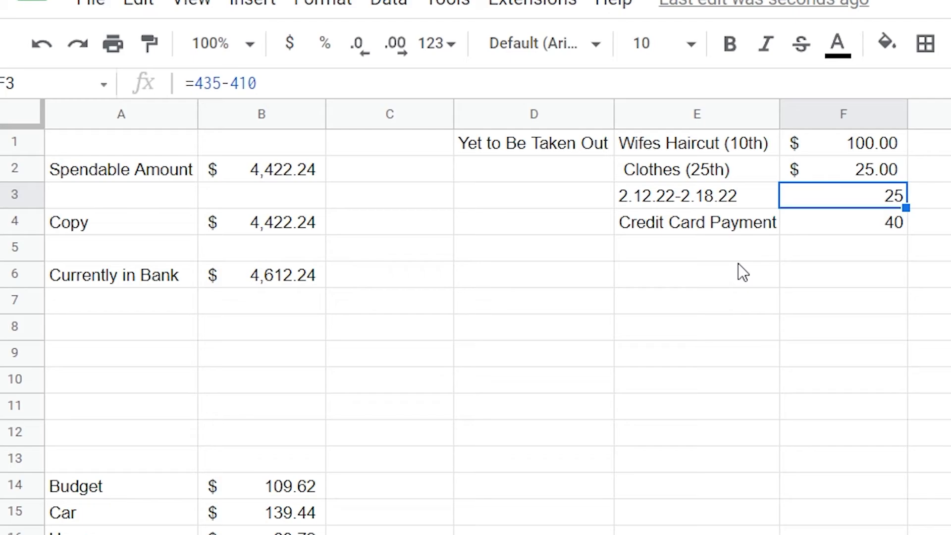
left_click(911, 527)
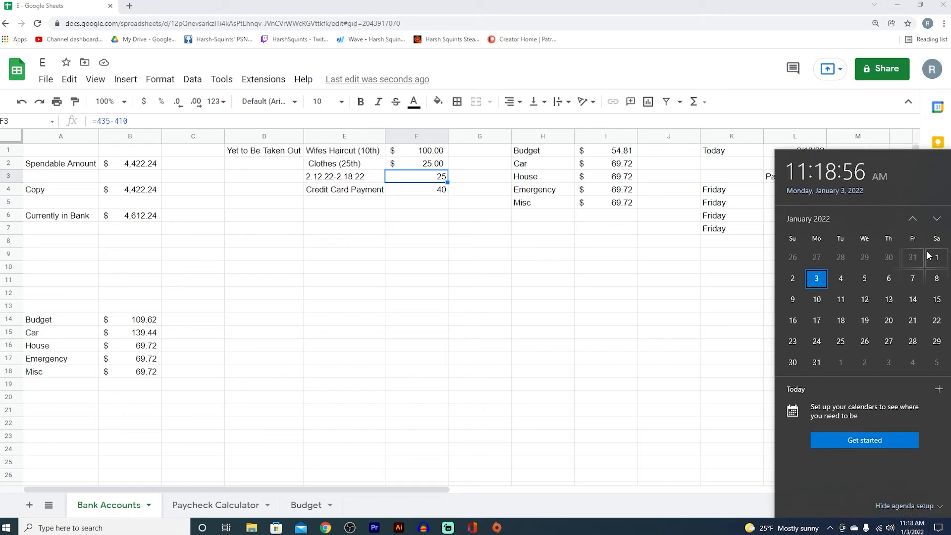
left_click(936, 219)
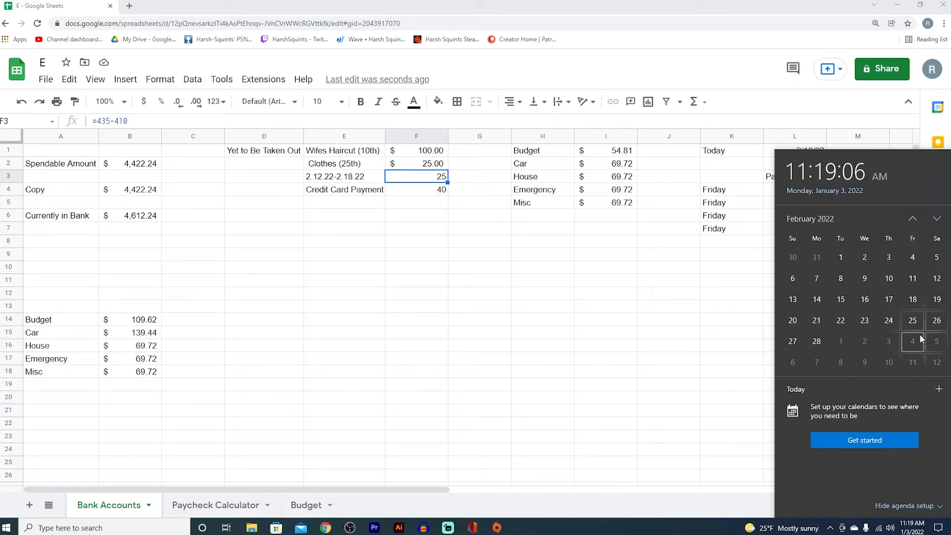
left_click(410, 357)
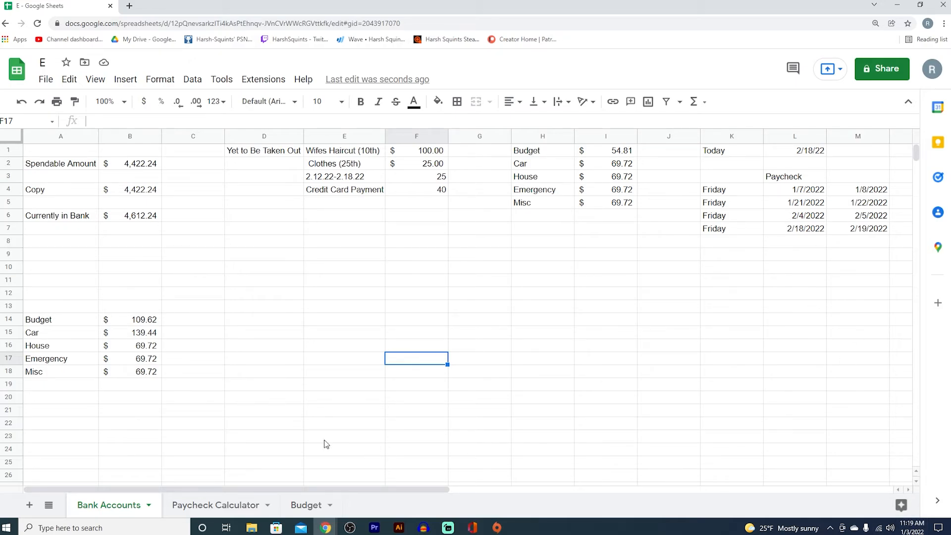
- Copy the Subscriptions (20th) through Wife (25th) bills with their amounts, F12:G17, from the Budget sheet
left_click(292, 504)
left_click(307, 242)
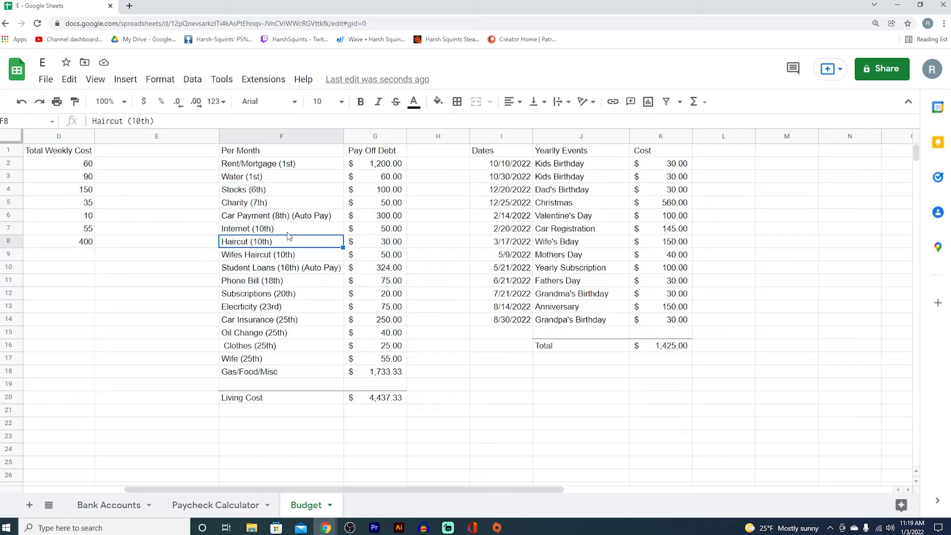
left_click_drag(270, 297, 375, 359)
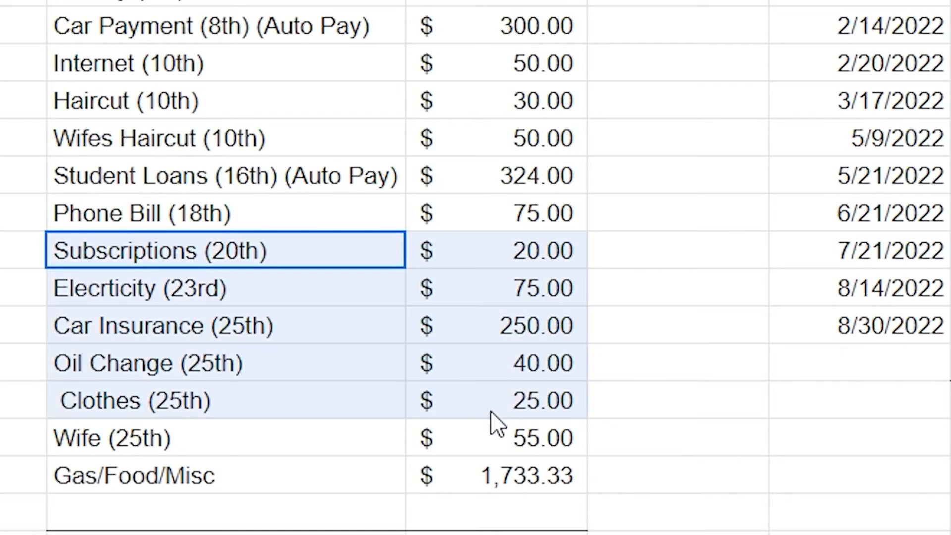
left_click_drag(491, 430, 491, 430)
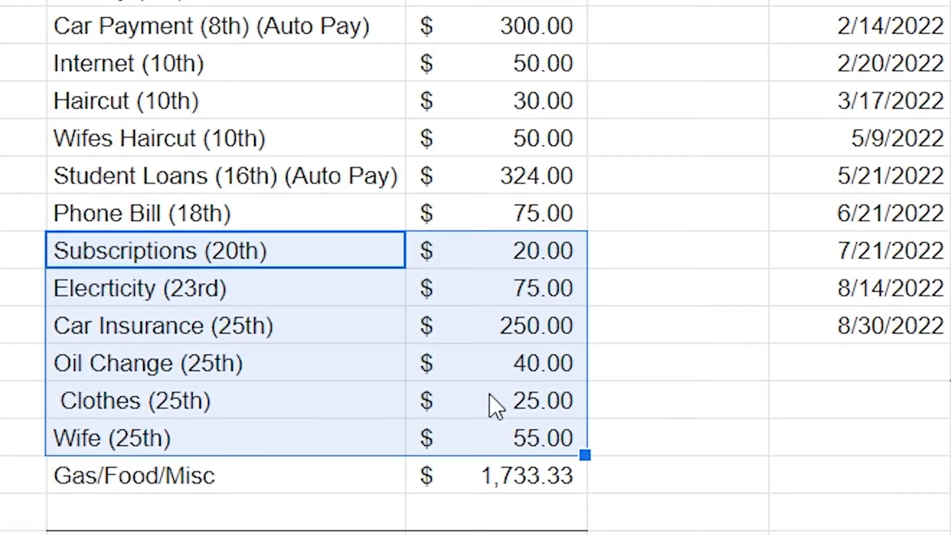
right_click(329, 399)
key("ctrl+c")
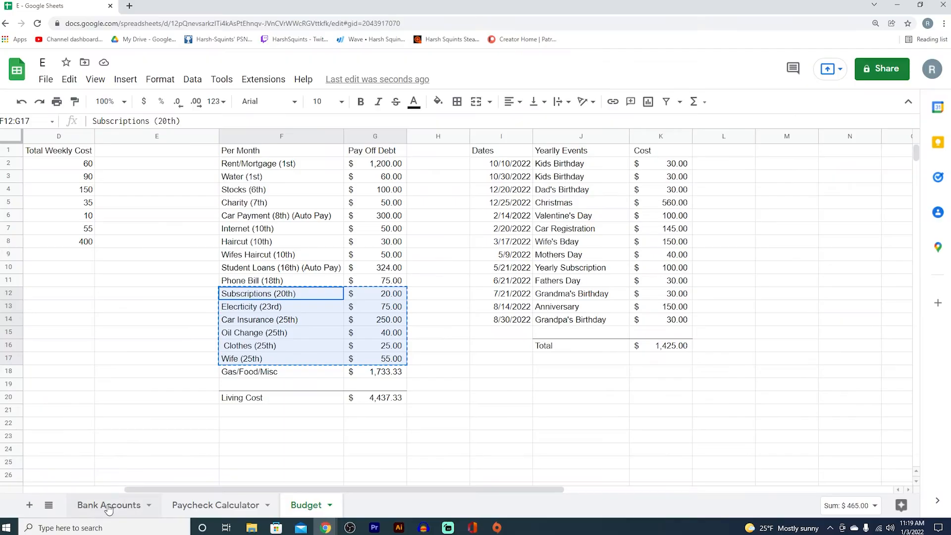
- Paste the copied bills as values only into the Yet to Be Taken Out list on Bank Accounts, starting at E5
left_click(107, 505)
left_click(342, 204)
right_click(342, 204)
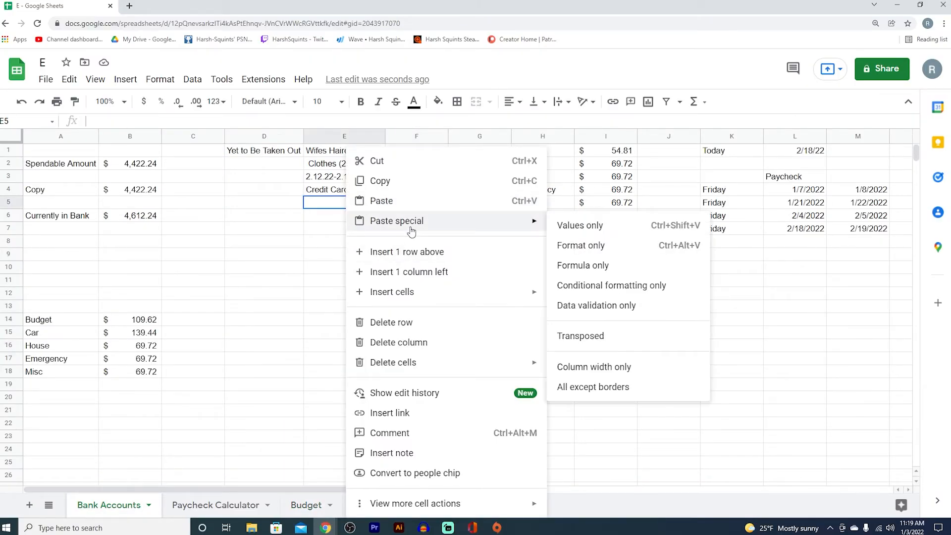
mouse_move(493, 222)
left_click(572, 228)
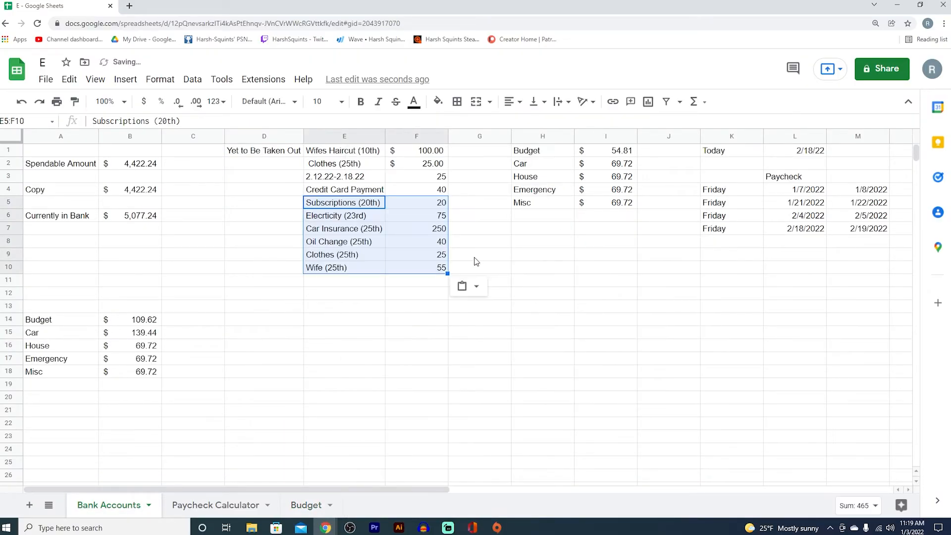
left_click(452, 257)
- Copy the Rent/Mortgage (1st) and Water (1st) rows, F2:G3, from Budget and paste them at E11 on Bank Accounts
left_click(284, 504)
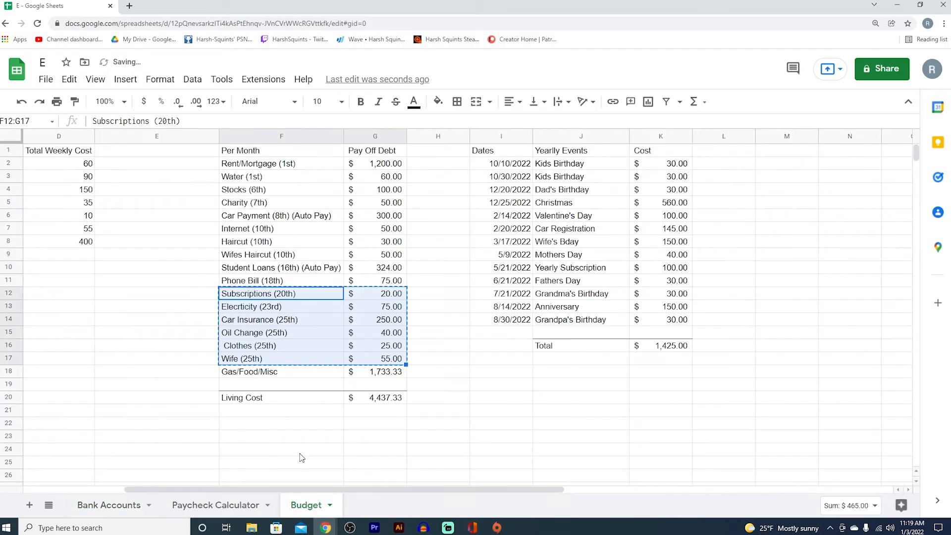
left_click_drag(258, 163, 381, 176)
right_click(381, 177)
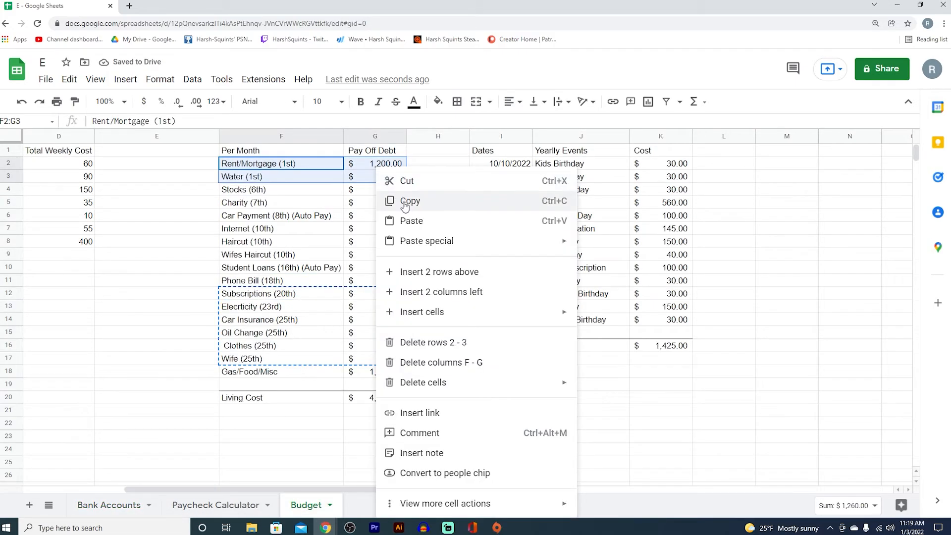
left_click(389, 200)
left_click(109, 504)
left_click(366, 281)
right_click(366, 281)
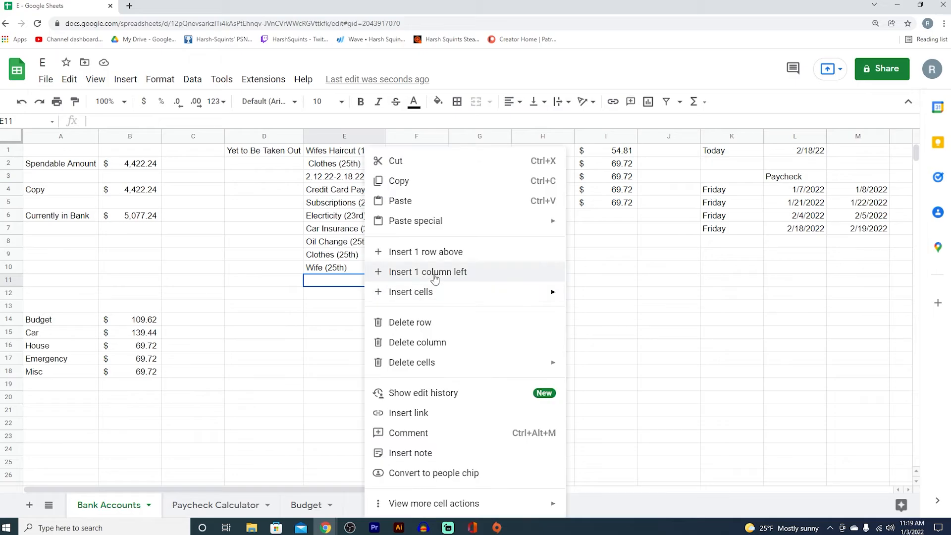
left_click(411, 200)
left_click(344, 345)
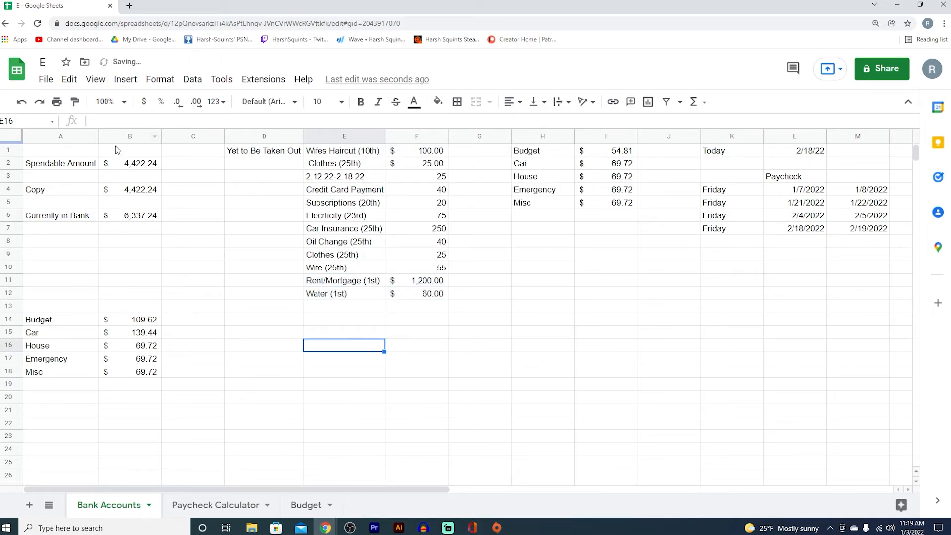
left_click(127, 168)
left_click(282, 121)
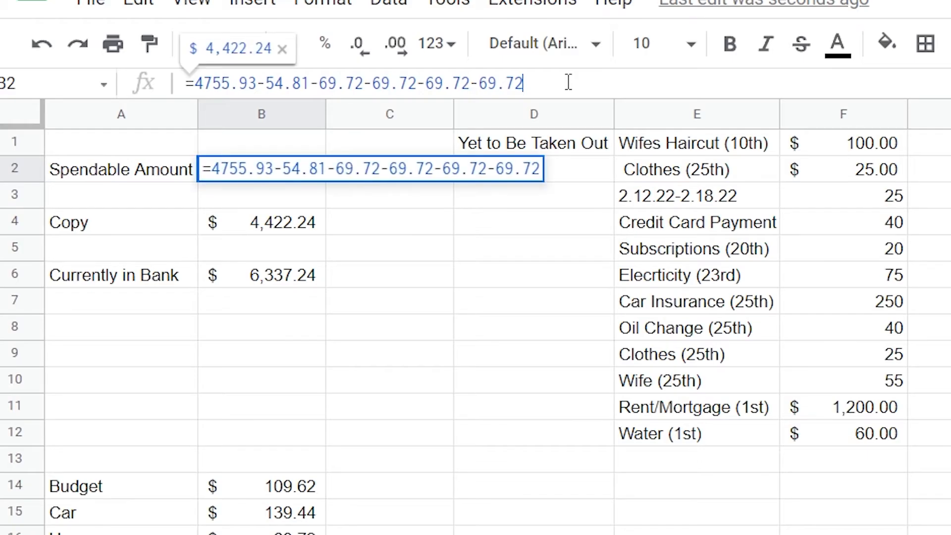
type("-54.81-69.72-69.72-69")
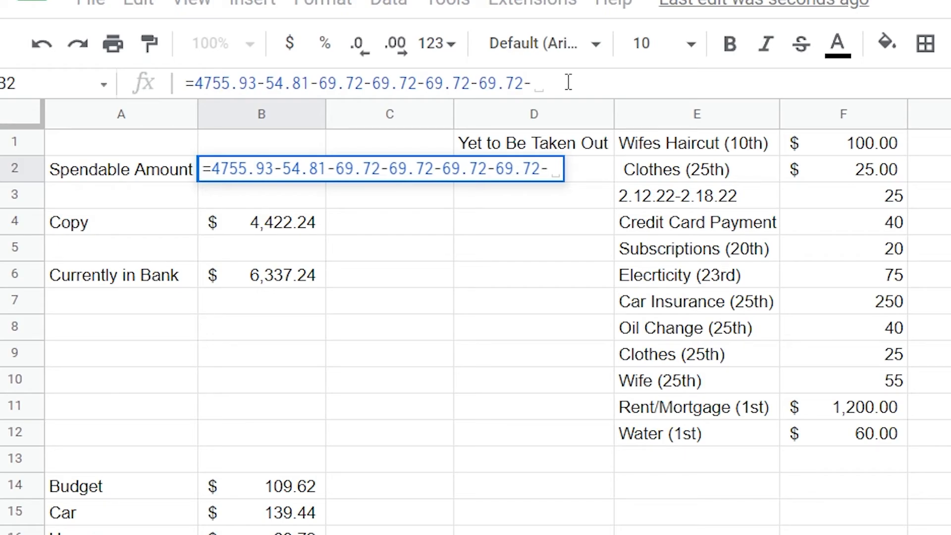
type("20-75-250-")
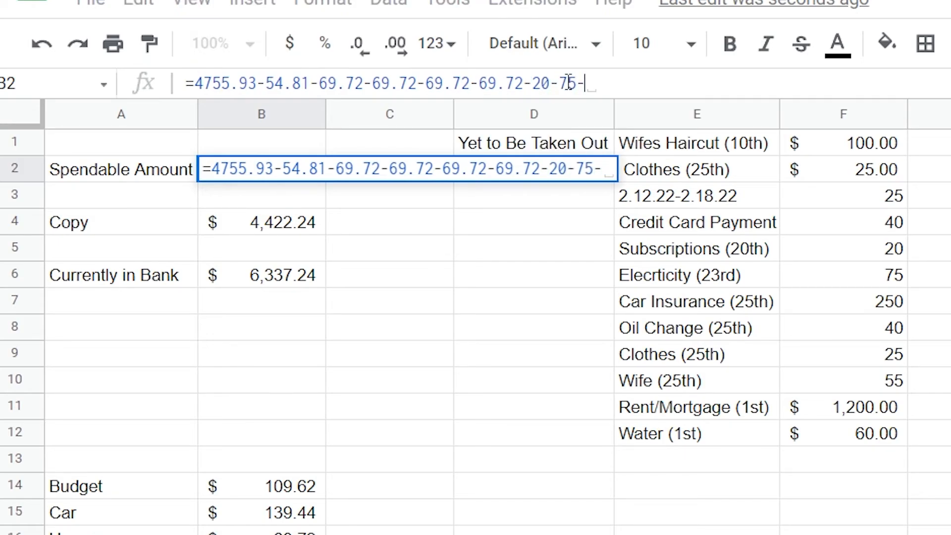
type("40-25-")
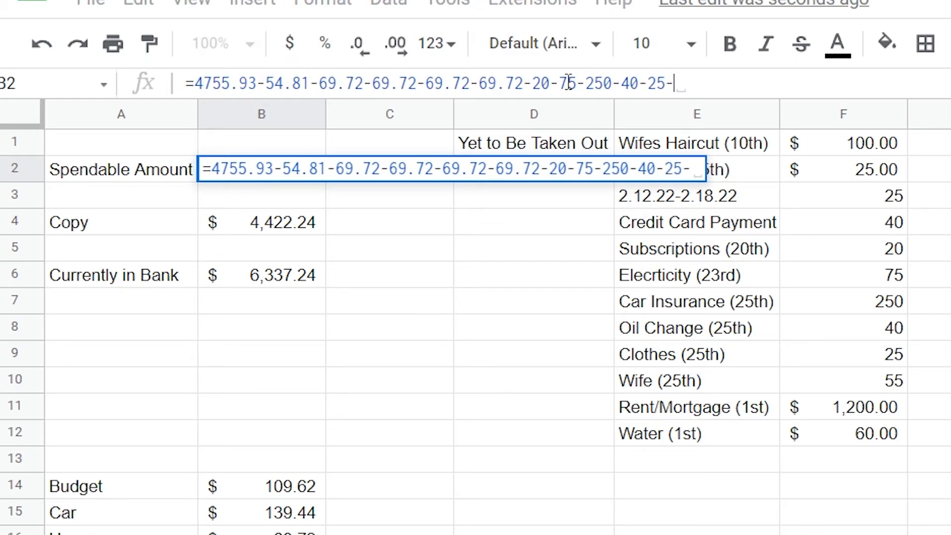
type("55")
type("-1200-60")
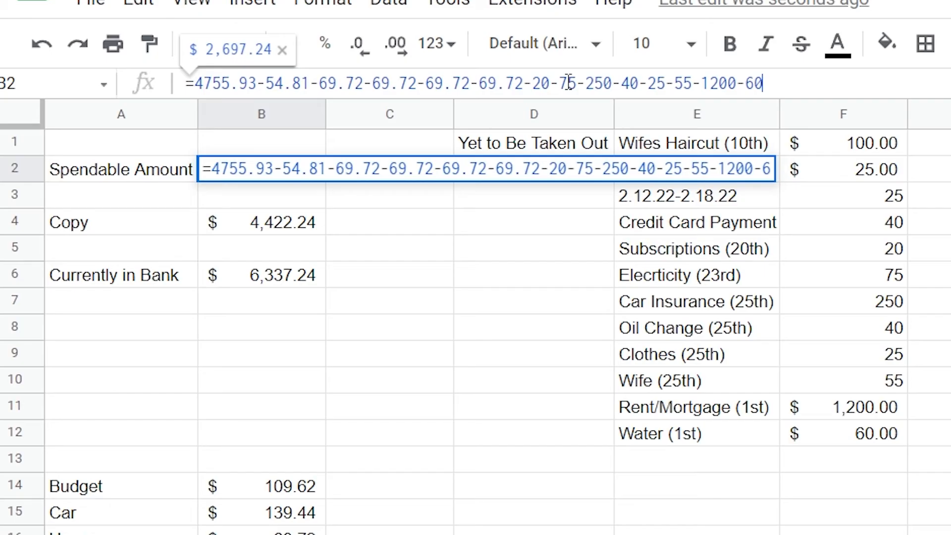
key("Return")
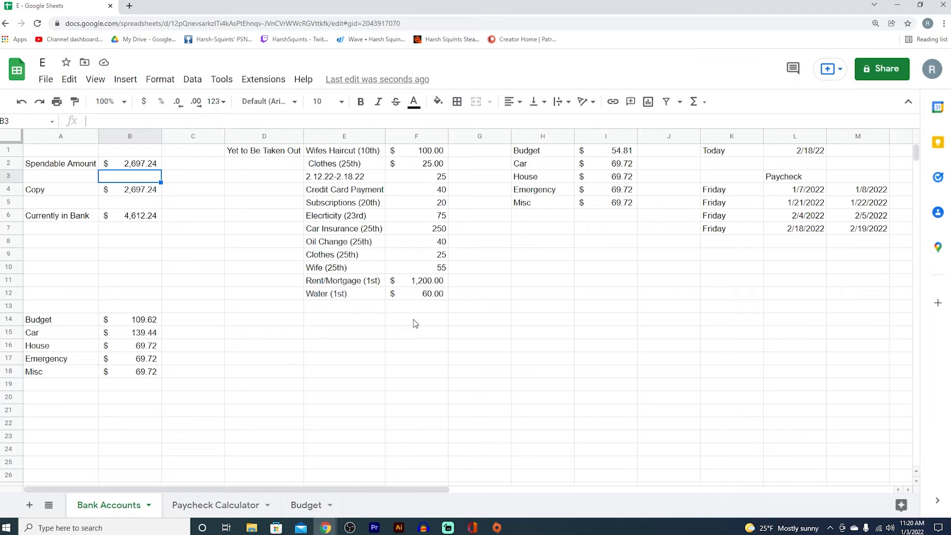
left_click(171, 217)
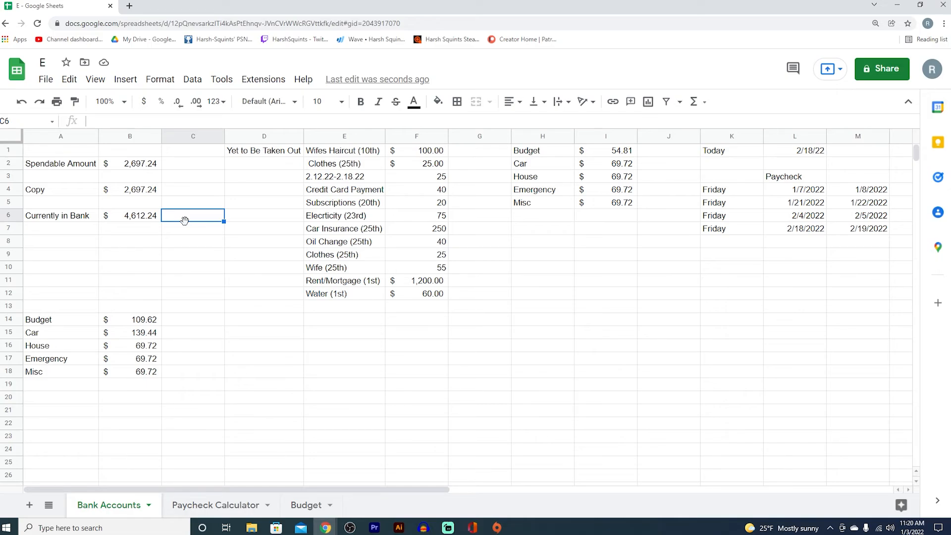
left_click(154, 168)
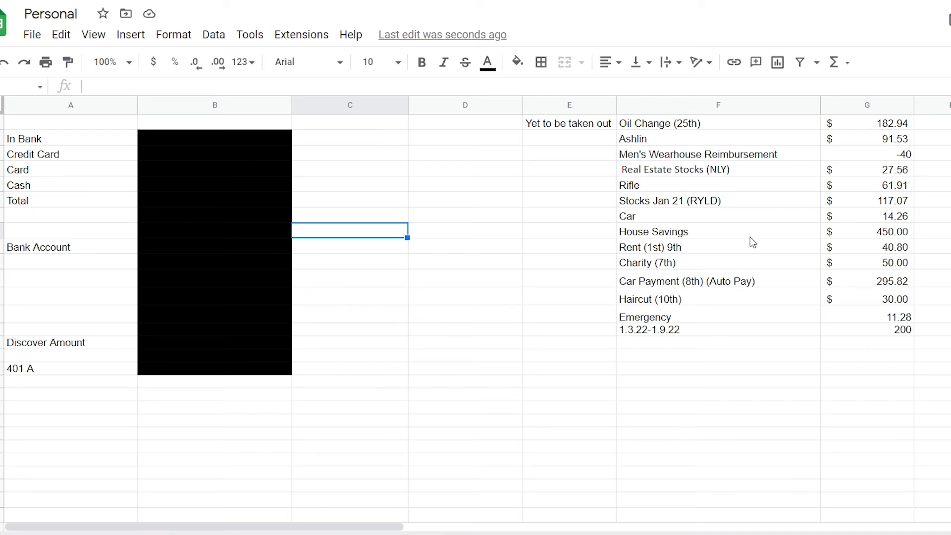
- Review the Yet to be taken out list on the Personal workbook's Bank sheet and consult the January 2022 calendar
left_click(681, 128)
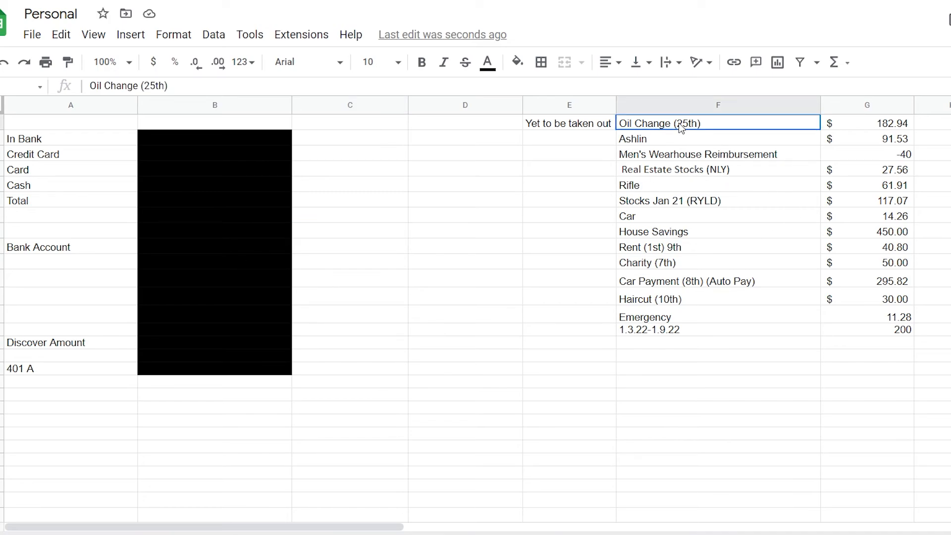
left_click(939, 124)
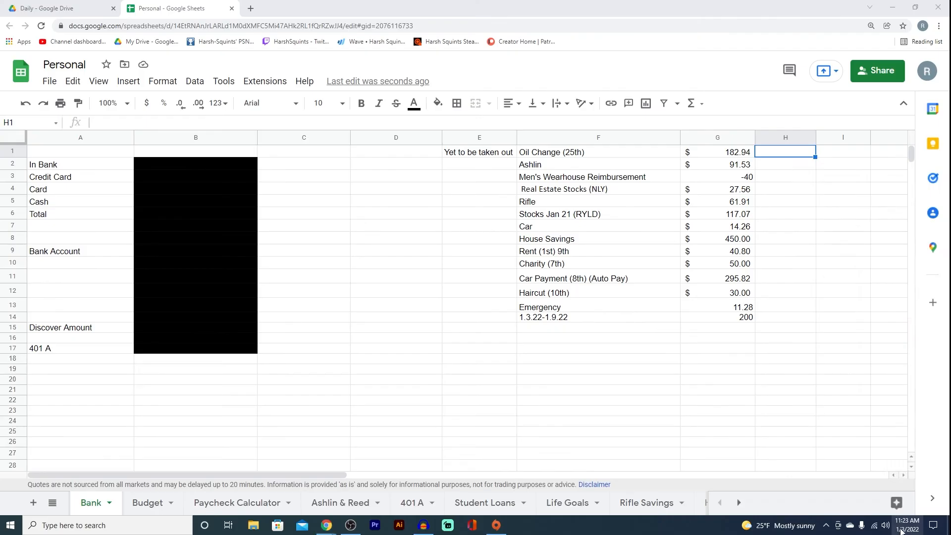
left_click(907, 525)
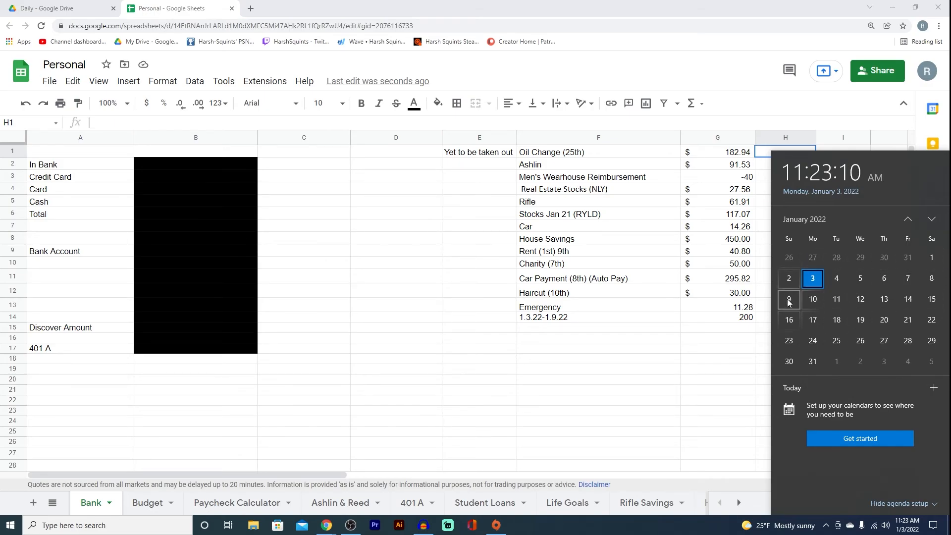
left_click(510, 366)
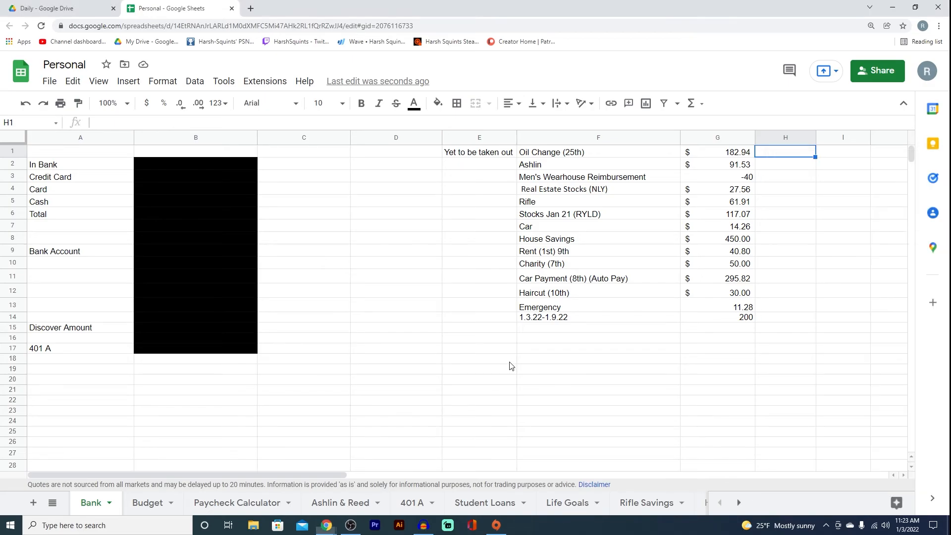
left_click(505, 360)
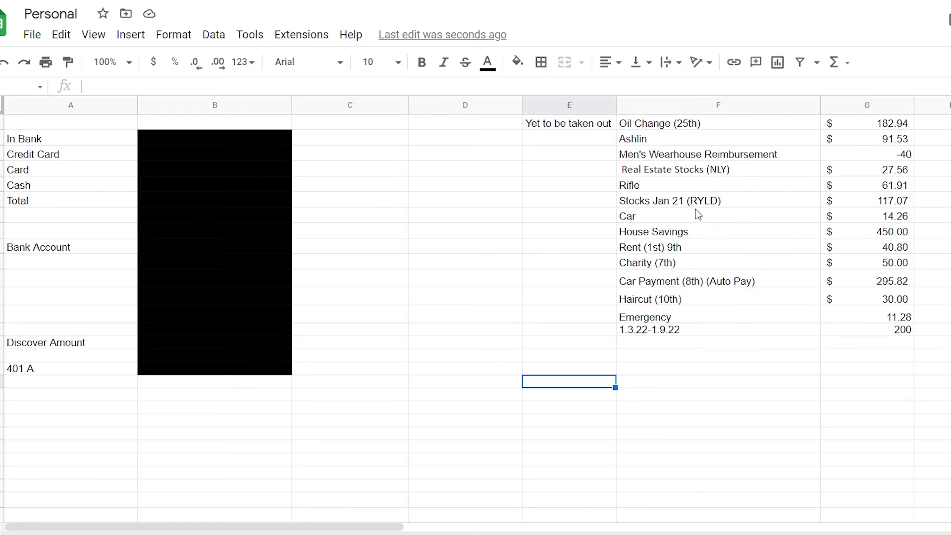
left_click(550, 257)
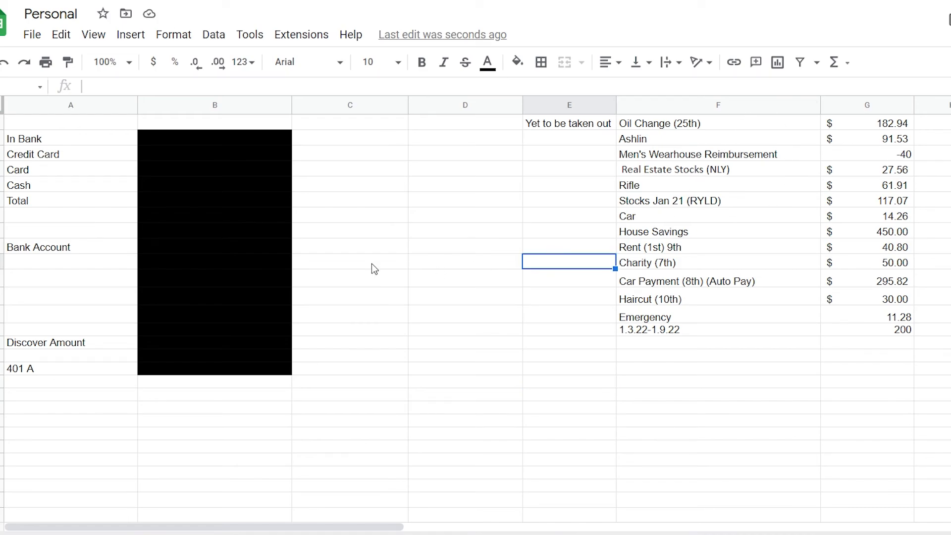